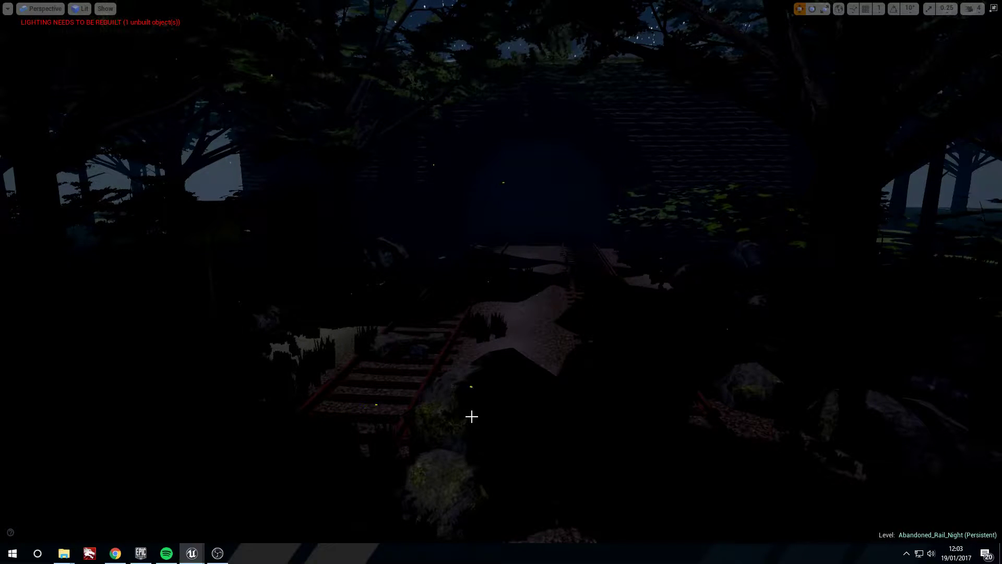
# Leave the full-screen view of the night rail level and switch to the Tutorials project's editor.
pyautogui.moveTo(481, 357); pyautogui.dragTo(473, 348, button='right')
pyautogui.press('F11')
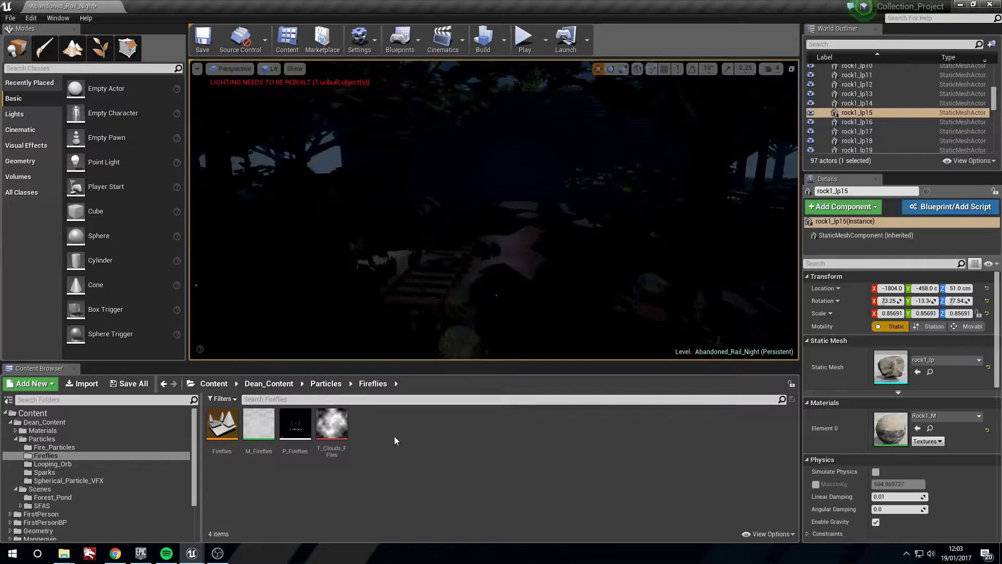
pyautogui.click(192, 553)
pyautogui.click(226, 512)
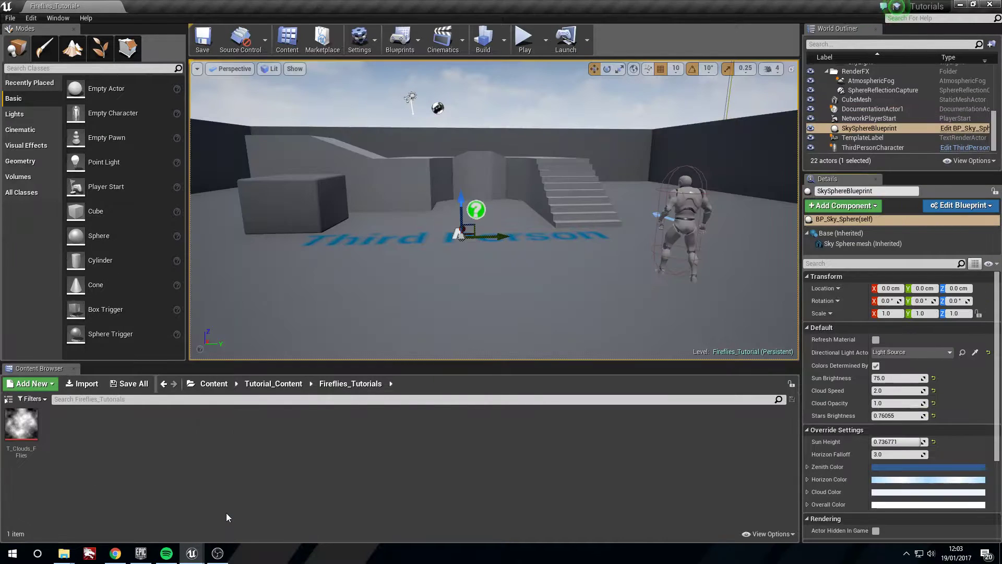
# Browse from the Content root through Tutorial_Content into the Fireflies_Tutorials folder.
pyautogui.click(213, 384)
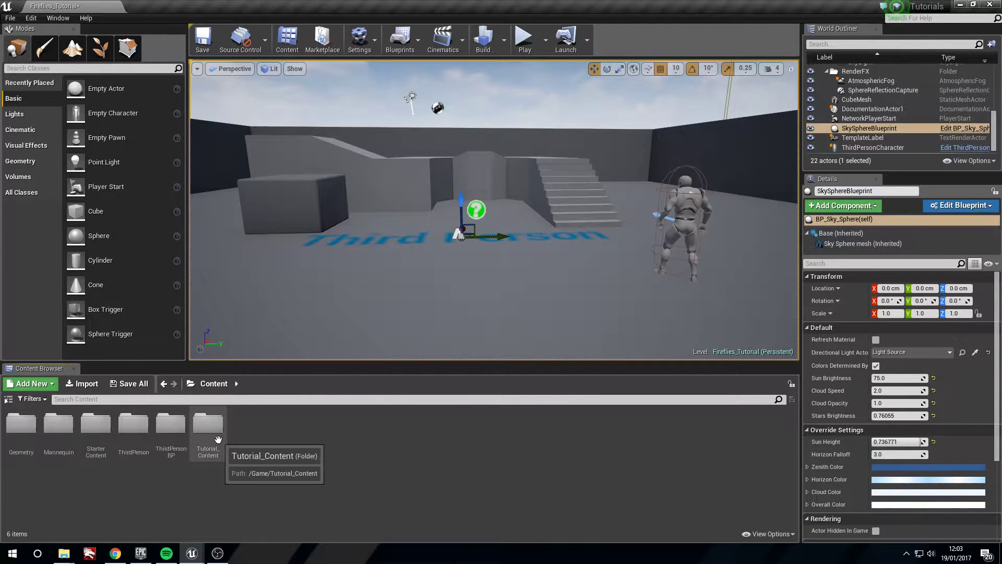
pyautogui.doubleClick(208, 423)
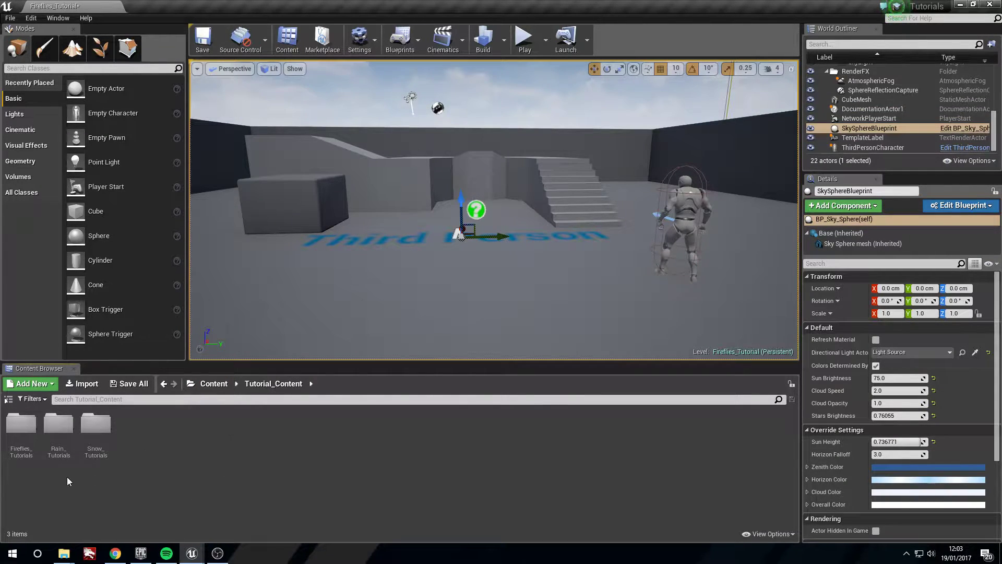
pyautogui.click(28, 429)
pyautogui.doubleClick(29, 429)
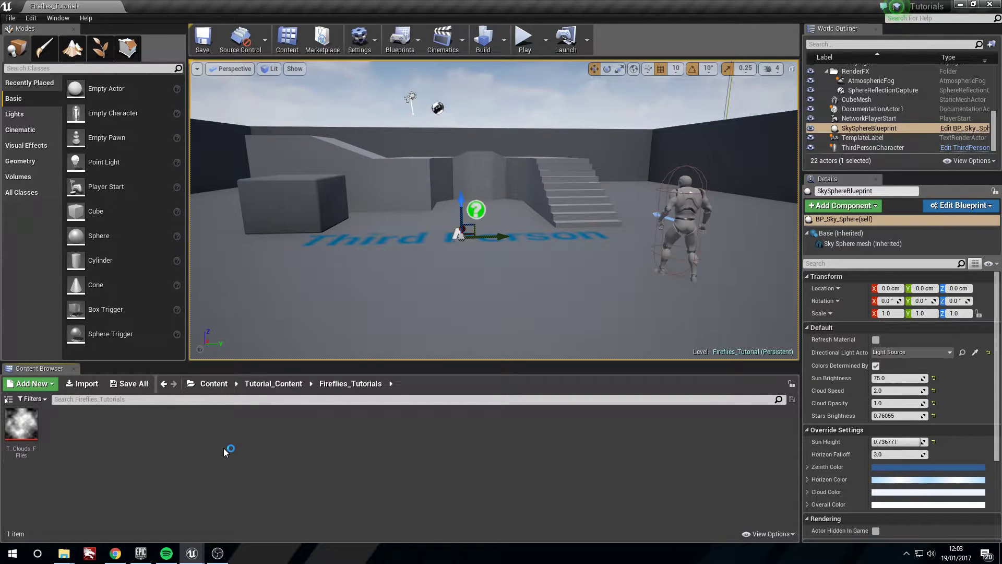
# Create a new material named Fireflies_M in the Fireflies_Tutorials folder.
pyautogui.rightClick(95, 441)
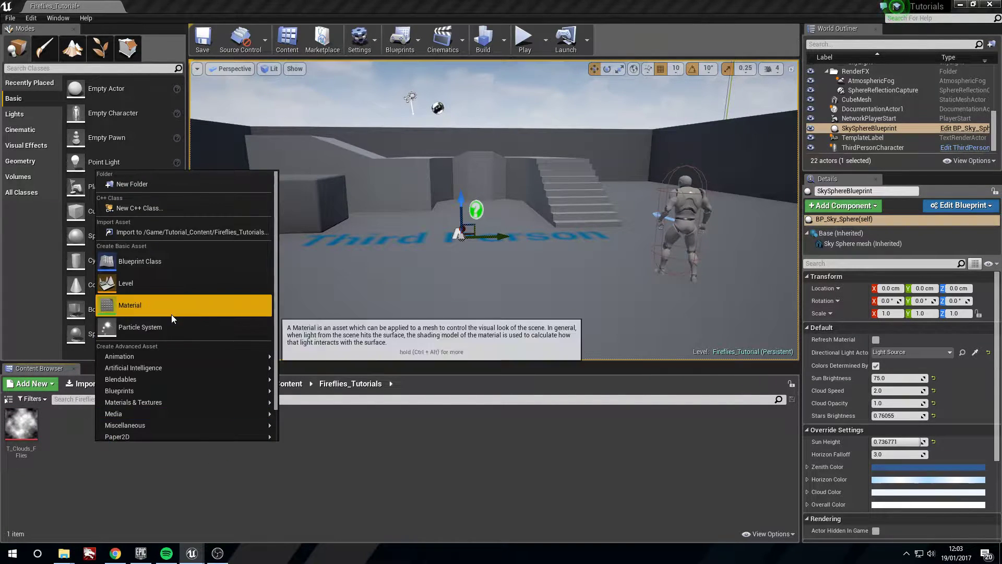
pyautogui.click(171, 314)
pyautogui.write('Fire')
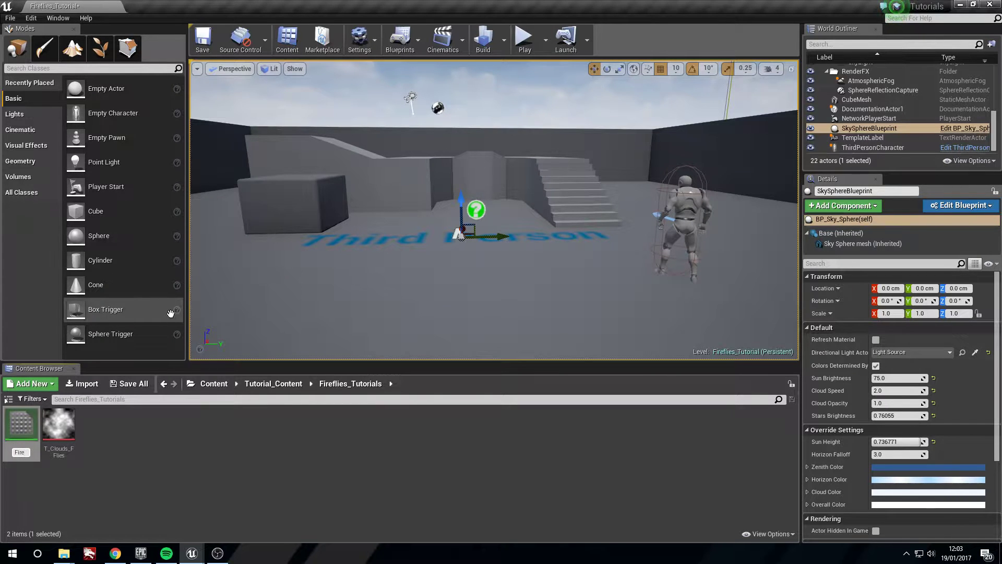
pyautogui.write('flies_M')
pyautogui.press('Return')
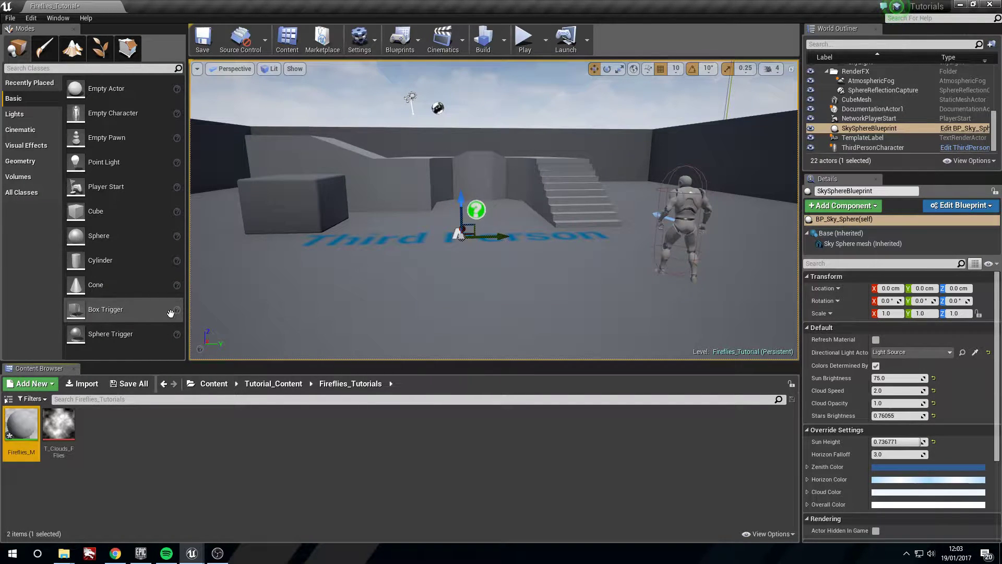
# Open Fireflies_M and set its blend mode to Translucent and its shading model to Unlit.
pyautogui.doubleClick(21, 426)
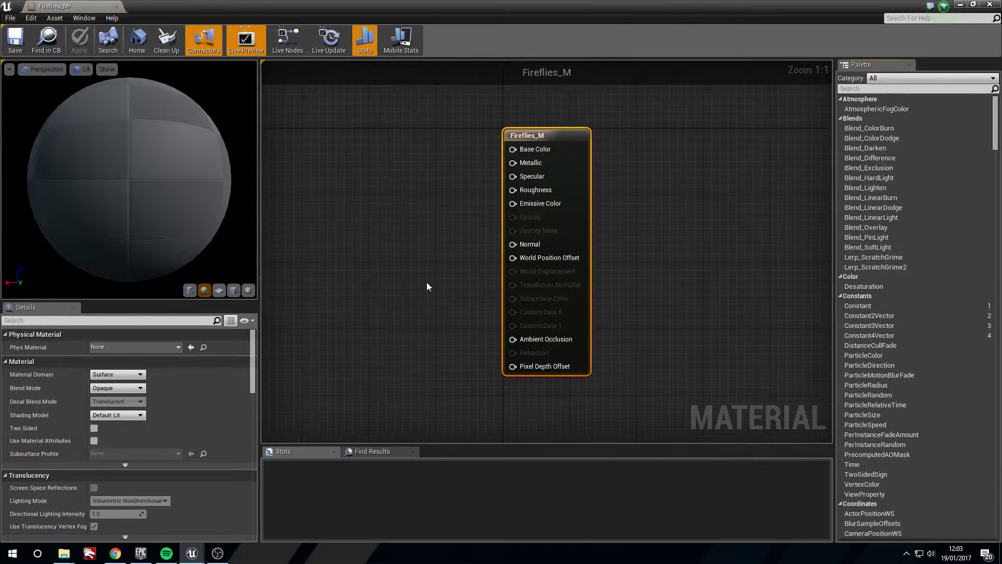
pyautogui.click(116, 388)
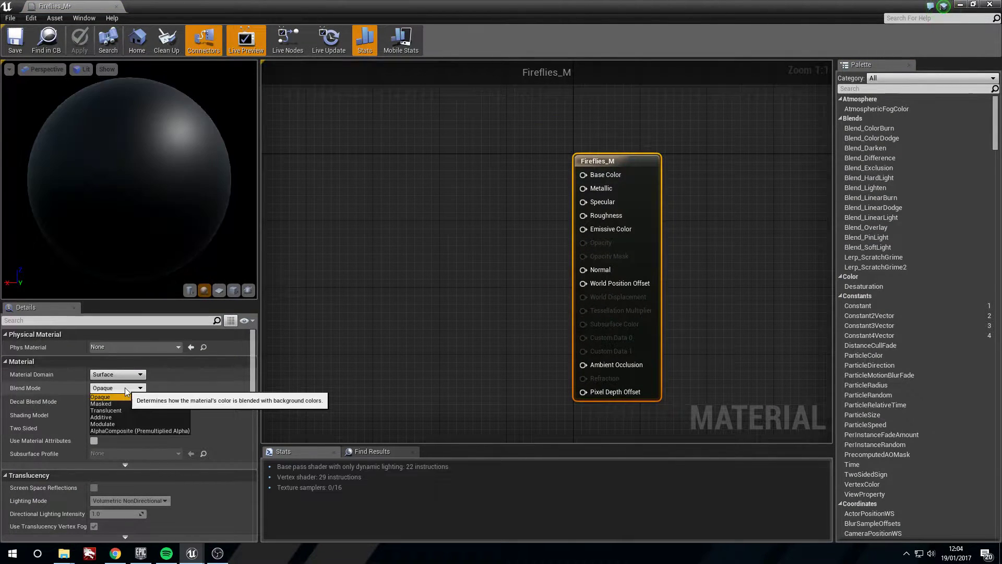
pyautogui.click(123, 410)
pyautogui.click(123, 415)
pyautogui.click(123, 424)
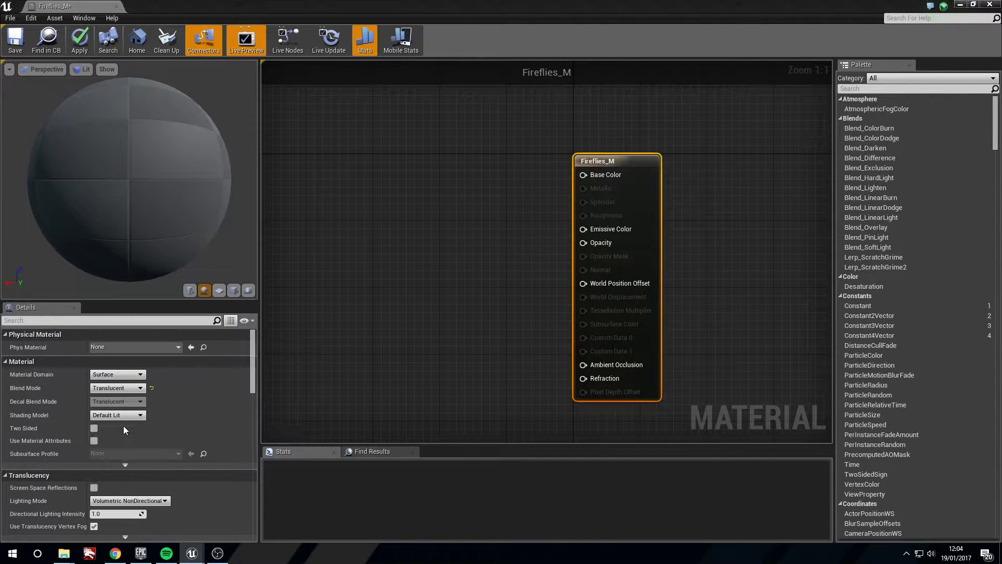
# Add a Particle Color node, connect its colour output to Emissive Color, and place it well away from the material node.
pyautogui.rightClick(446, 245)
pyautogui.write('particle')
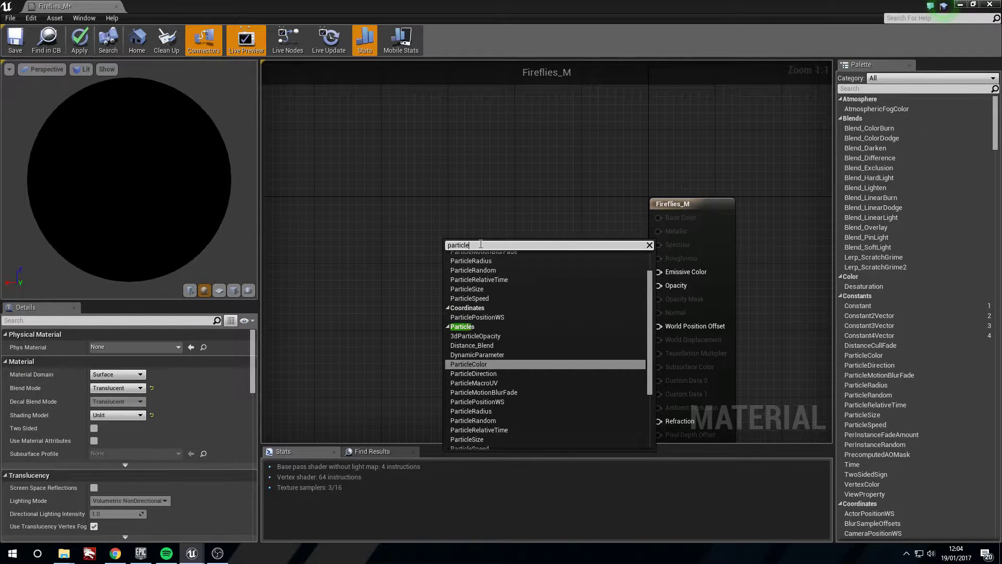
pyautogui.press('Return')
pyautogui.moveTo(480, 243); pyautogui.dragTo(702, 274)
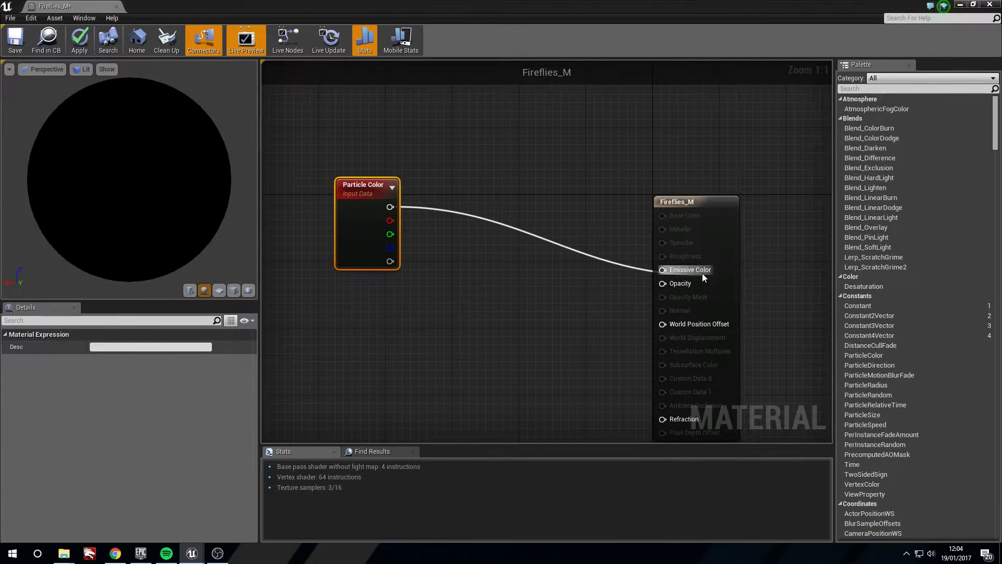
pyautogui.click(442, 196)
pyautogui.moveTo(391, 206); pyautogui.dragTo(676, 273)
pyautogui.moveTo(477, 231); pyautogui.dragTo(548, 243, button='right')
pyautogui.moveTo(426, 205); pyautogui.dragTo(349, 180)
pyautogui.moveTo(371, 199); pyautogui.dragTo(465, 205, button='right')
pyautogui.moveTo(444, 204); pyautogui.dragTo(425, 204)
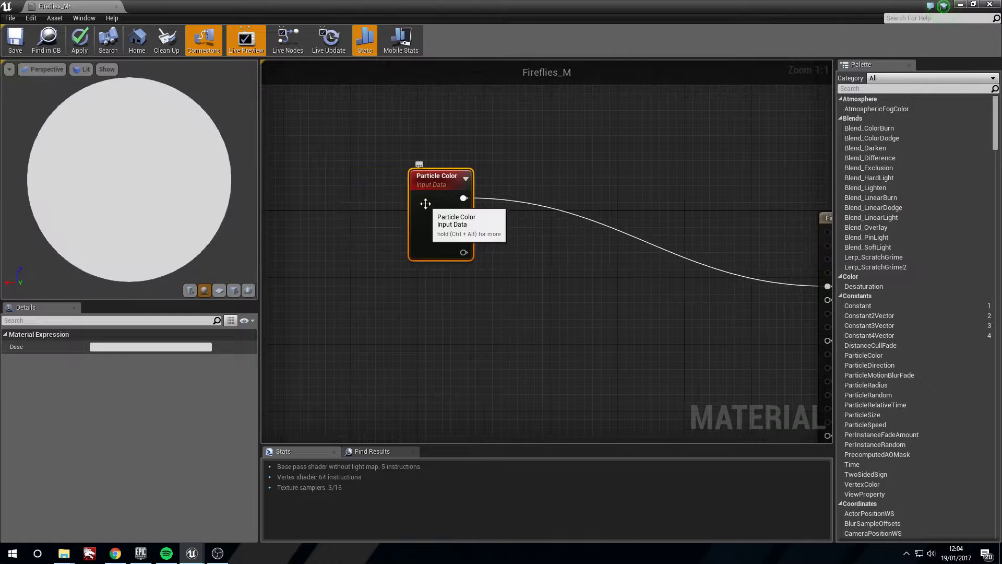
# Add a RadialGradientExponential node below the Particle Color node.
pyautogui.moveTo(356, 353); pyautogui.dragTo(361, 327, button='right')
pyautogui.rightClick(363, 327)
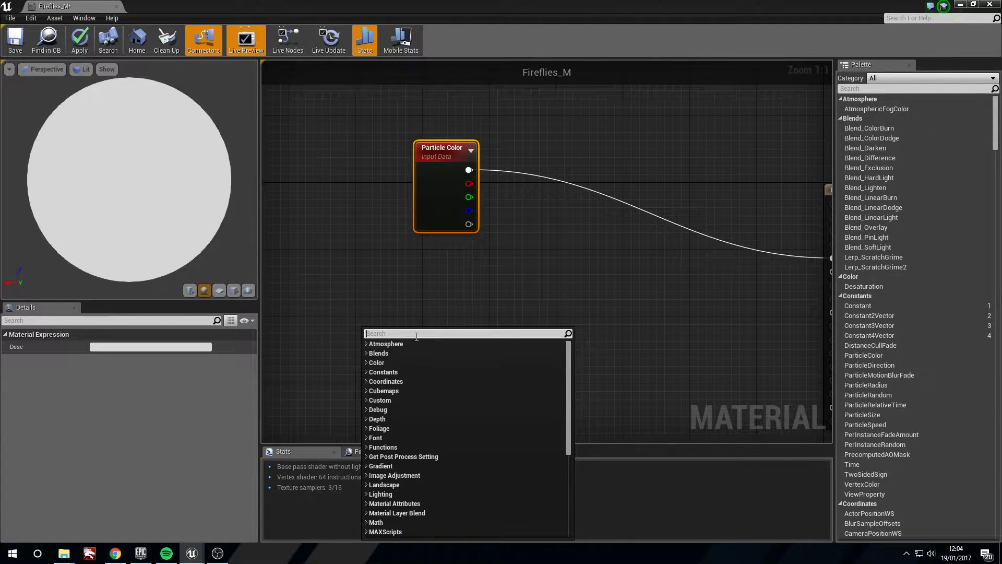
pyautogui.write('radien')
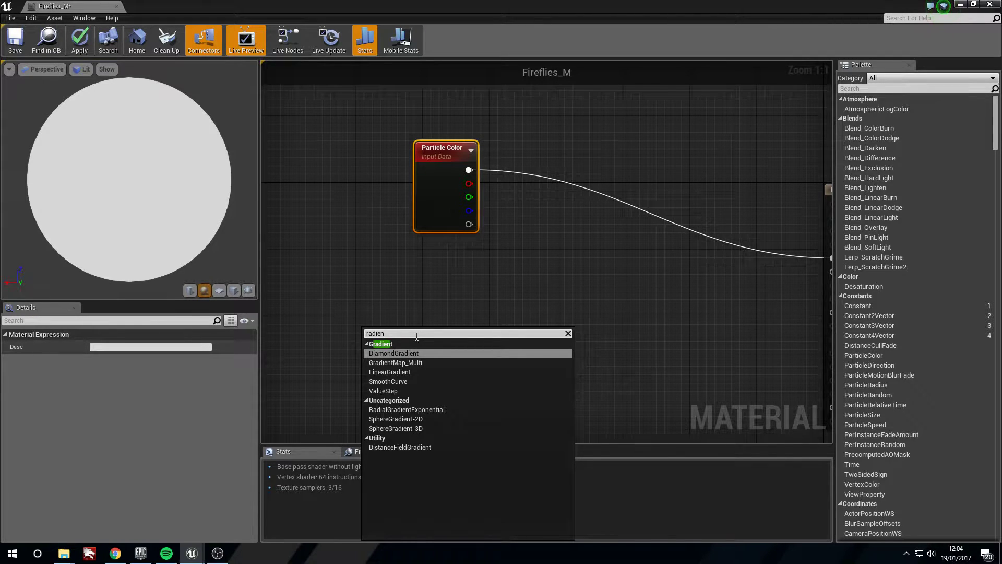
pyautogui.press('Down')
pyautogui.press('Down')
pyautogui.press('Down')
pyautogui.press('Down')
pyautogui.press('Down')
pyautogui.press('Down')
pyautogui.press('Return')
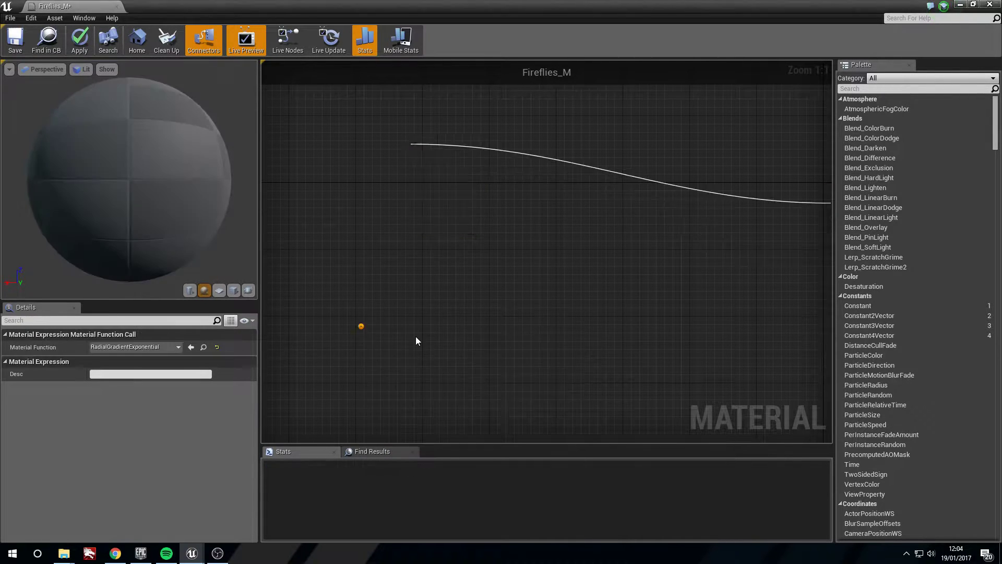
pyautogui.moveTo(427, 334); pyautogui.dragTo(388, 307)
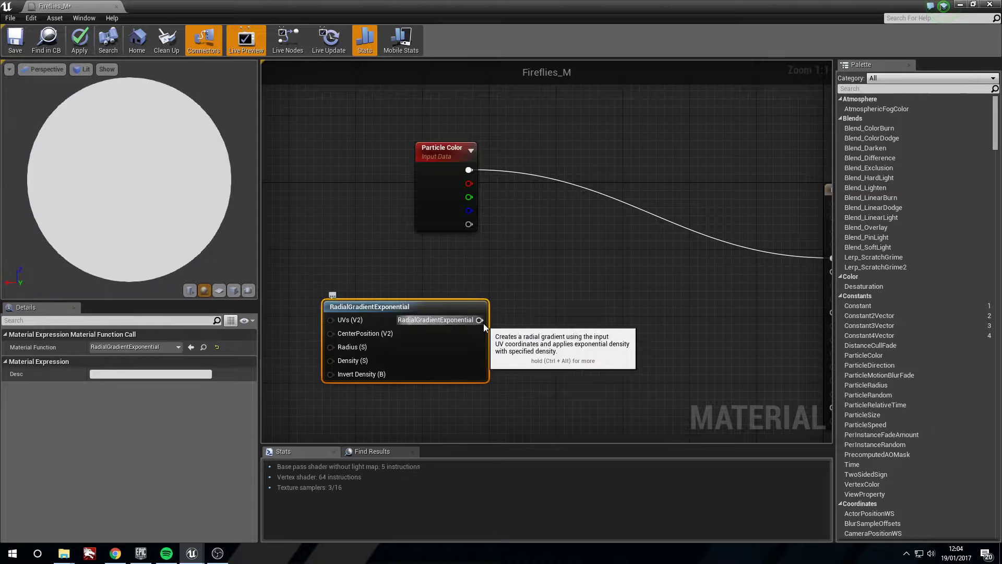
# Multiply the Particle Color alpha by the RadialGradientExponential output and connect the result to Opacity.
pyautogui.moveTo(648, 300); pyautogui.dragTo(580, 296, button='right')
pyautogui.press('m')
pyautogui.click(533, 261)
pyautogui.moveTo(407, 221); pyautogui.dragTo(542, 282)
pyautogui.moveTo(412, 317); pyautogui.dragTo(475, 305)
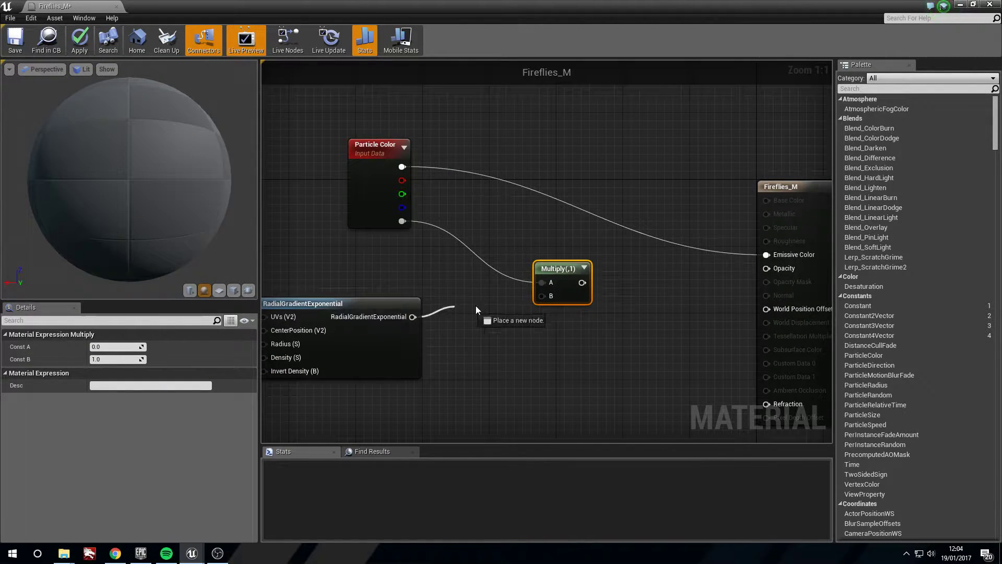
pyautogui.moveTo(543, 299); pyautogui.dragTo(542, 296)
pyautogui.moveTo(396, 306); pyautogui.dragTo(429, 297)
pyautogui.moveTo(572, 282); pyautogui.dragTo(784, 271)
# Preview the material on a plane, apply the changes to Fireflies_M, and close its editor.
pyautogui.click(218, 290)
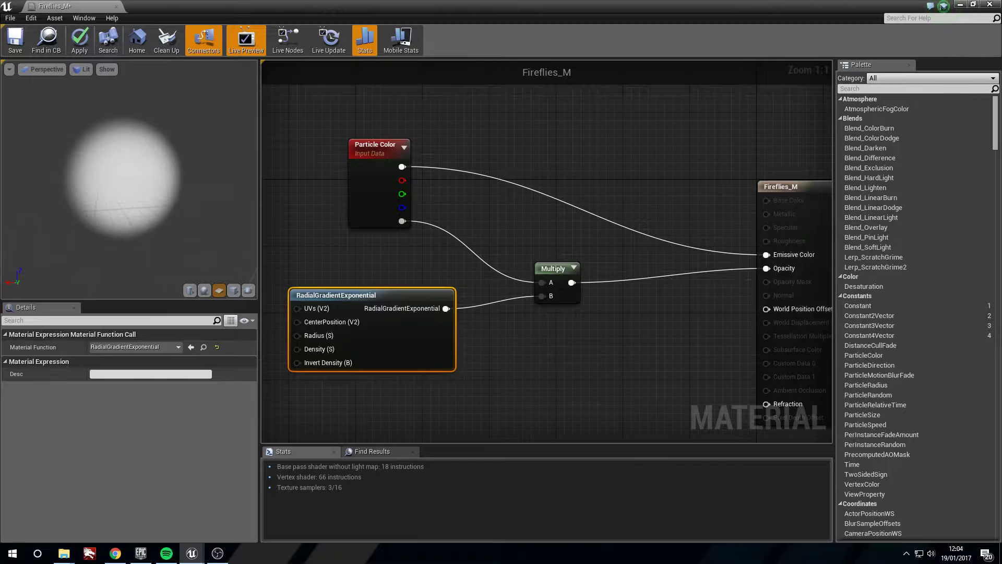
pyautogui.click(81, 47)
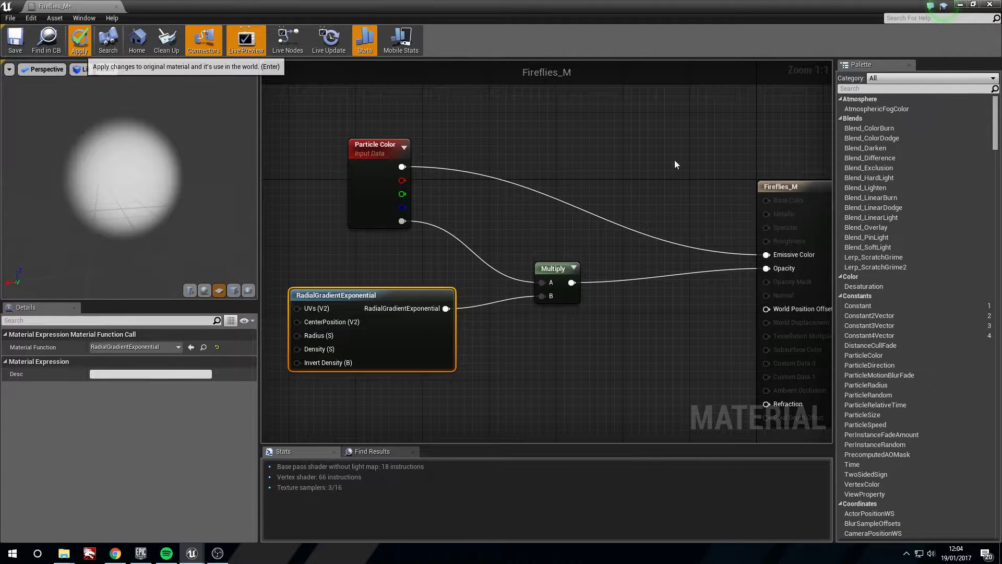
pyautogui.click(989, 5)
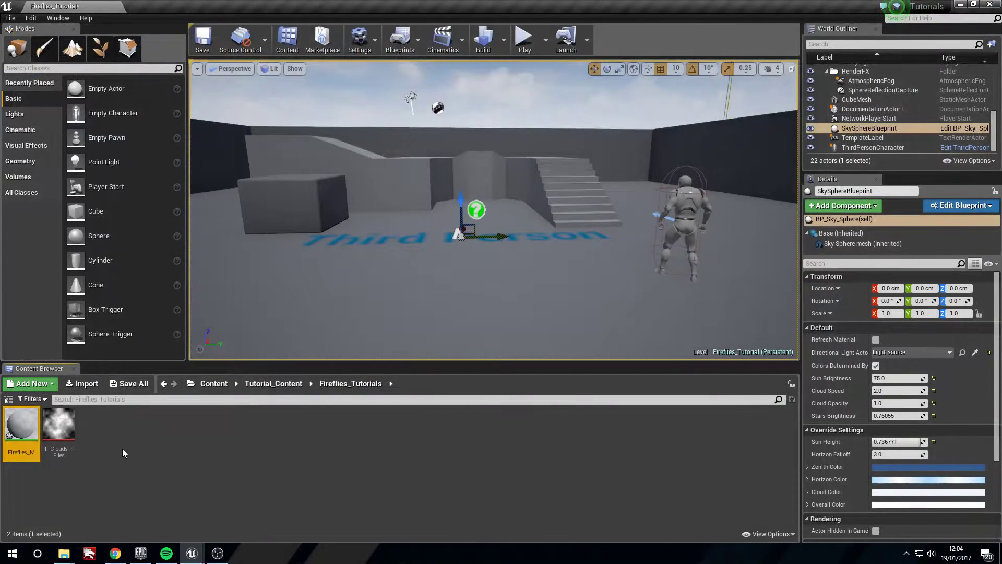
# Create a particle system named Fireflies_P beside the material in the Fireflies_Tutorials folder.
pyautogui.rightClick(123, 449)
pyautogui.click(193, 334)
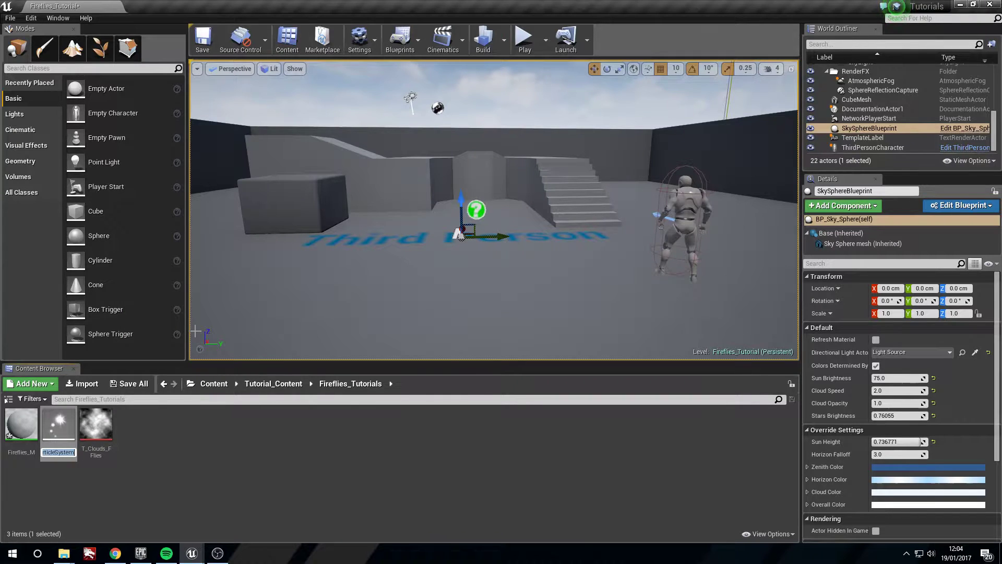
pyautogui.write('Fireflies_P')
pyautogui.press('Return')
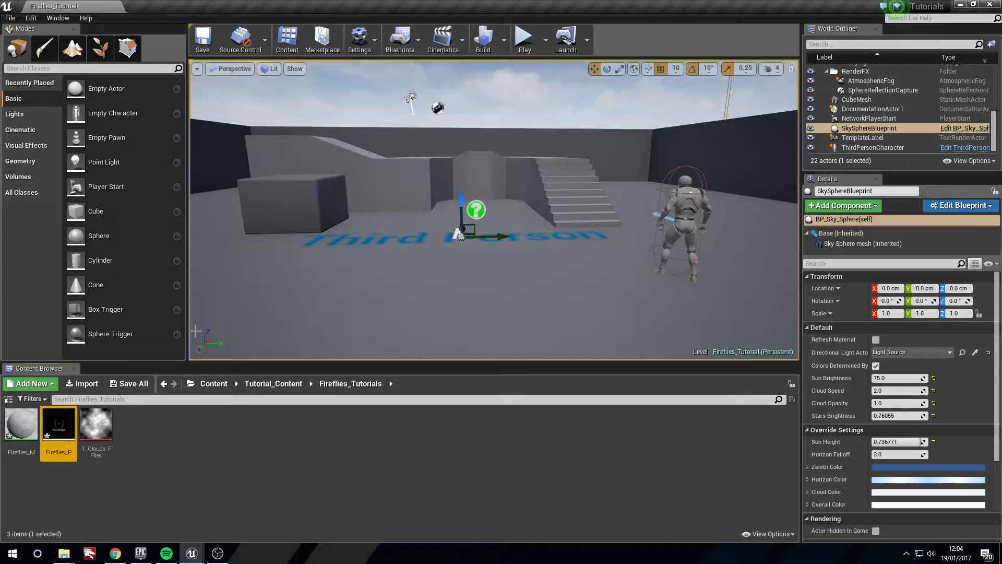
# Open Fireflies_P and assign the Fireflies_M material in the emitter's Required module.
pyautogui.doubleClick(59, 426)
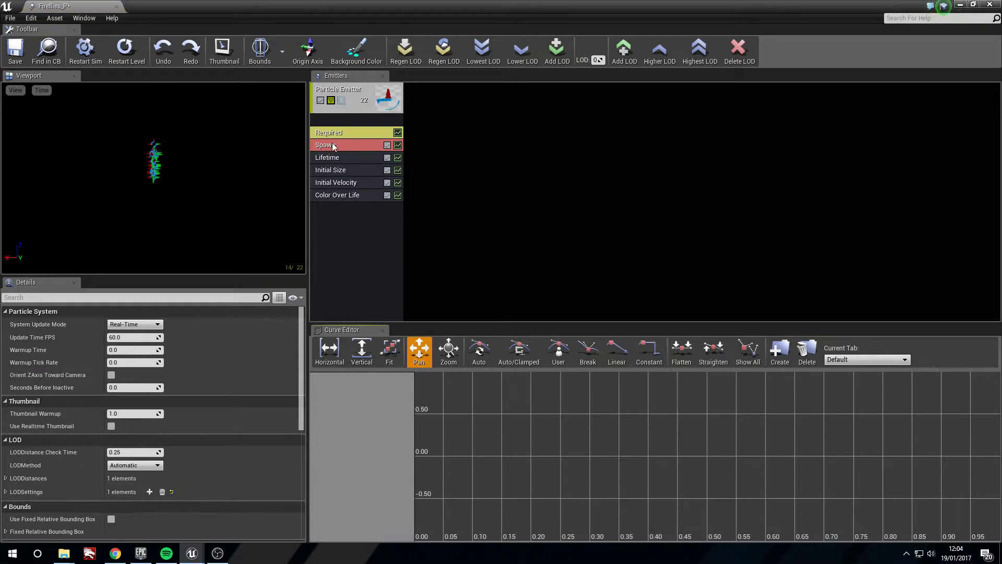
pyautogui.click(183, 333)
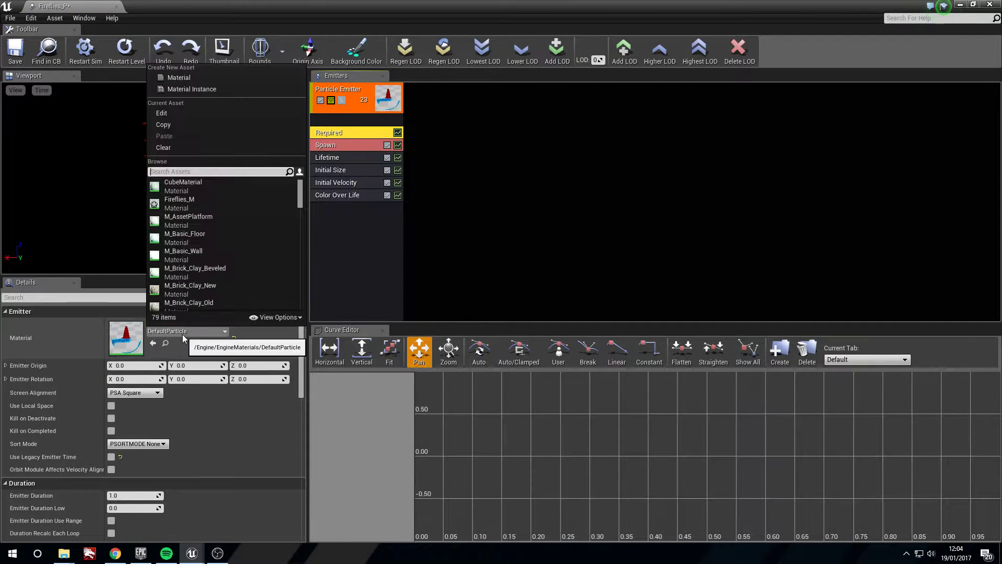
pyautogui.write('Fire')
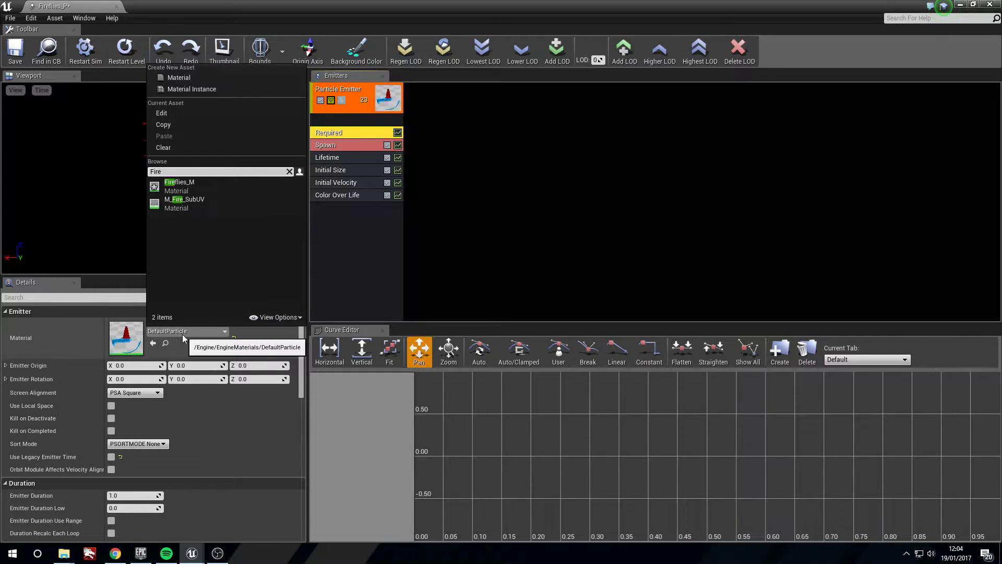
pyautogui.click(214, 194)
# Add GPU Sprites type data to the particle emitter.
pyautogui.rightClick(321, 246)
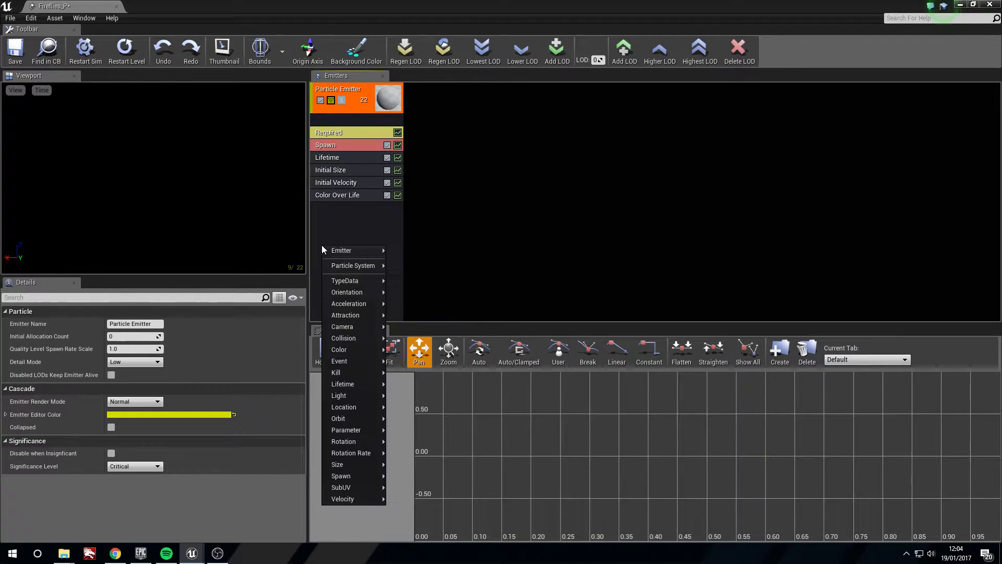
pyautogui.rightClick(355, 225)
pyautogui.moveTo(397, 248)
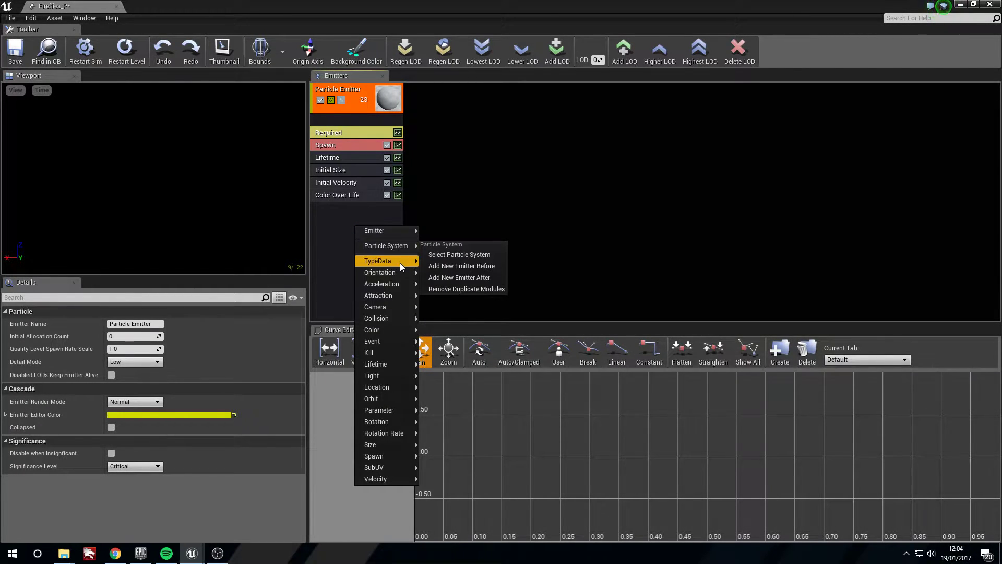
pyautogui.click(466, 296)
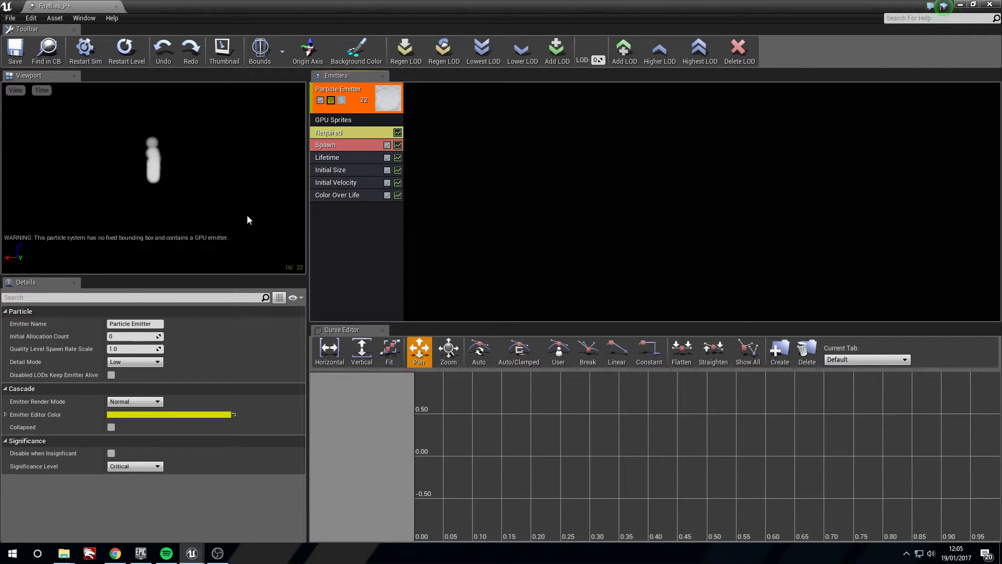
# Set the Spawn module's constant rate to 50.
pyautogui.click(340, 146)
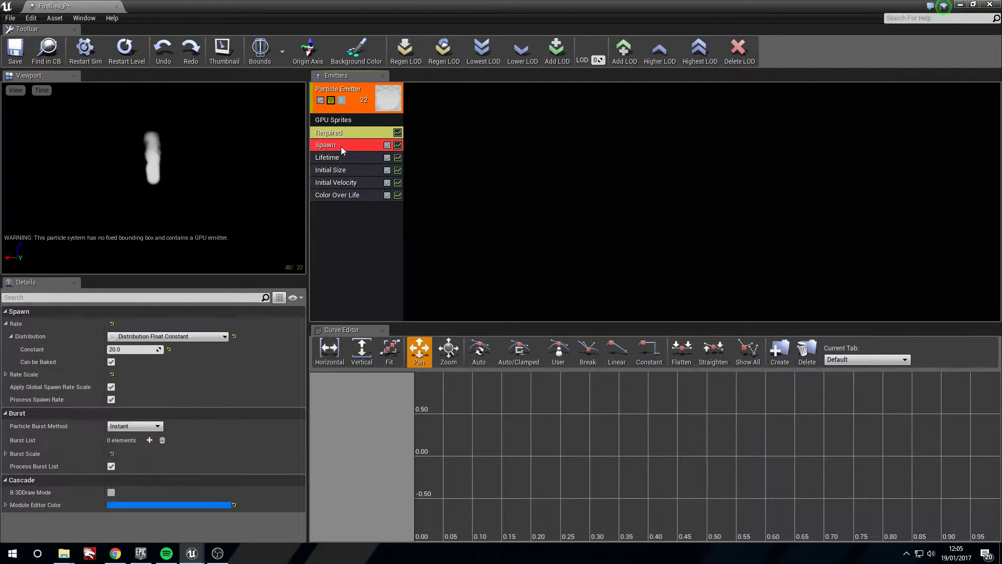
pyautogui.click(135, 354)
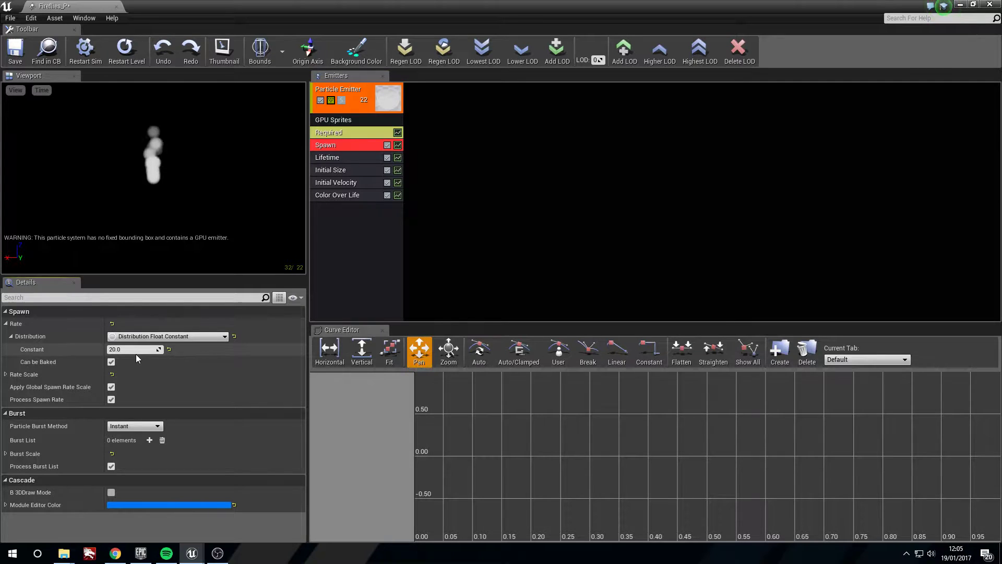
pyautogui.click(134, 349)
pyautogui.write('50')
pyautogui.press('Return')
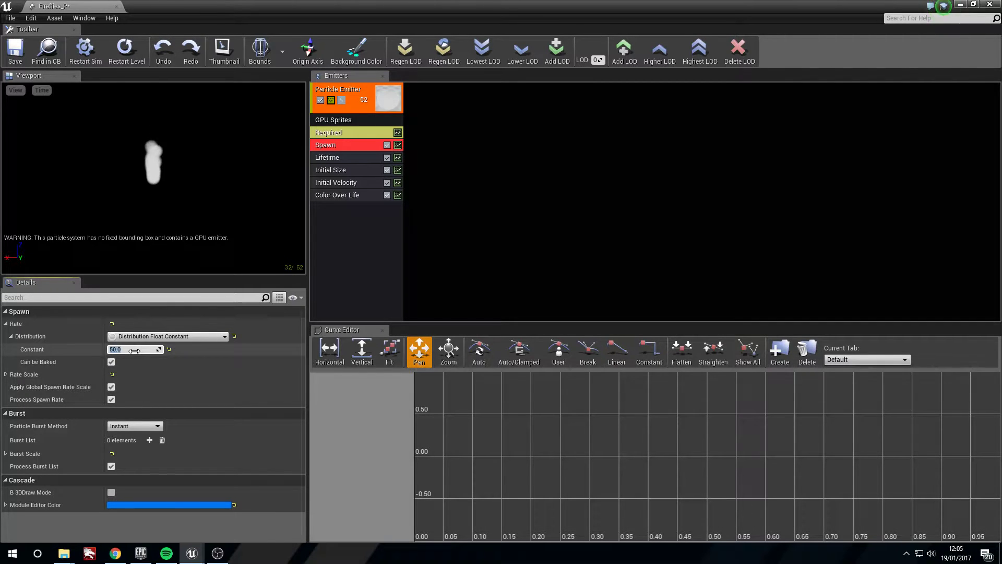
# Set the Lifetime module's minimum and maximum to 10.
pyautogui.click(327, 157)
pyautogui.click(127, 349)
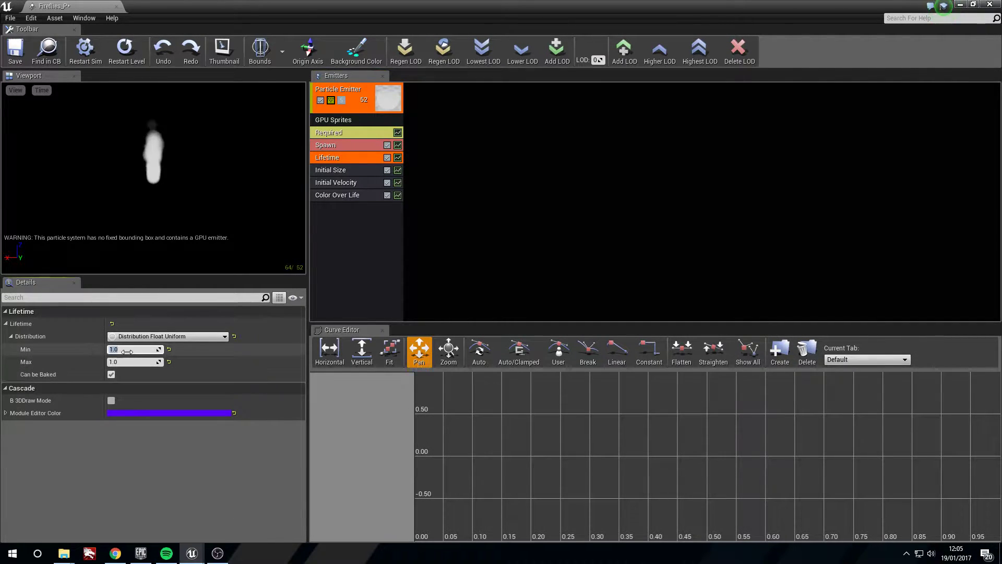
pyautogui.press('Tab')
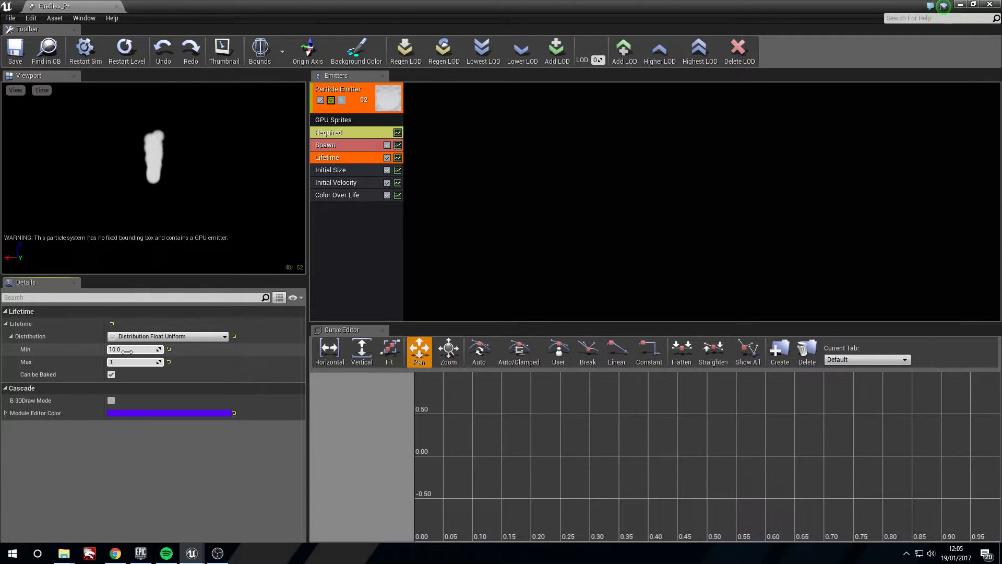
pyautogui.write('10')
pyautogui.press('Return')
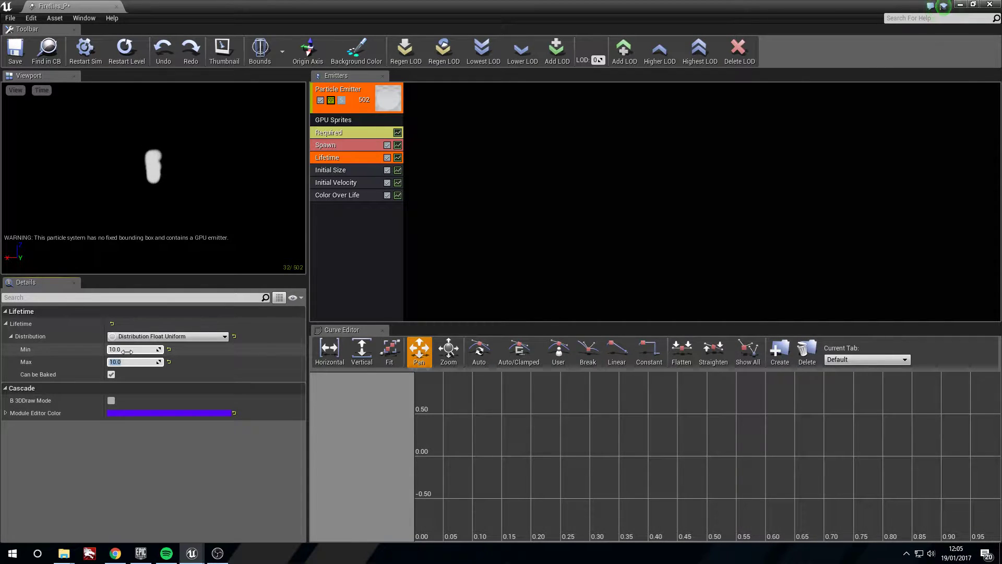
# Set the Initial Size module's start size to a maximum of 5 and a minimum of 2.5 on all axes.
pyautogui.click(359, 170)
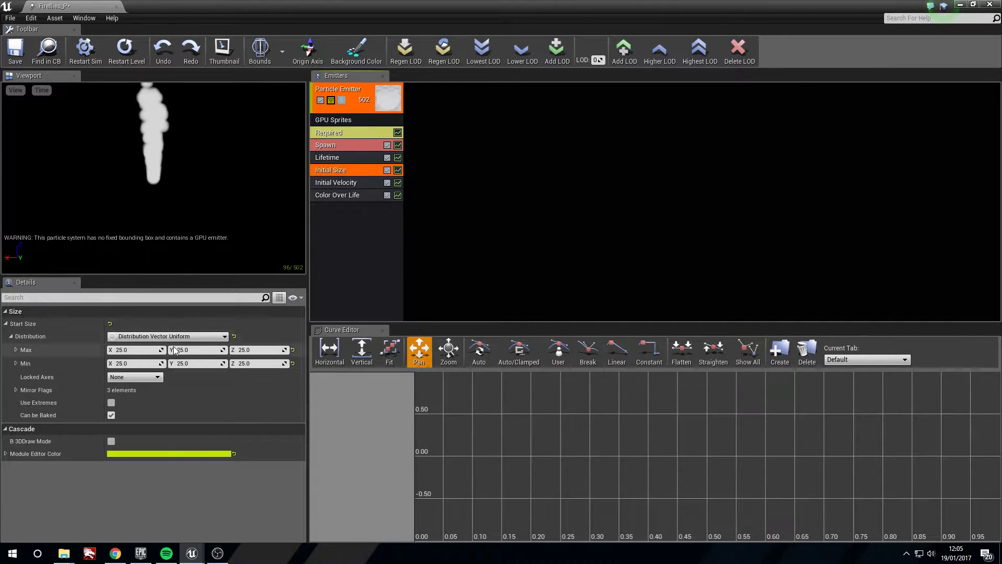
pyautogui.click(135, 352)
pyautogui.write('5')
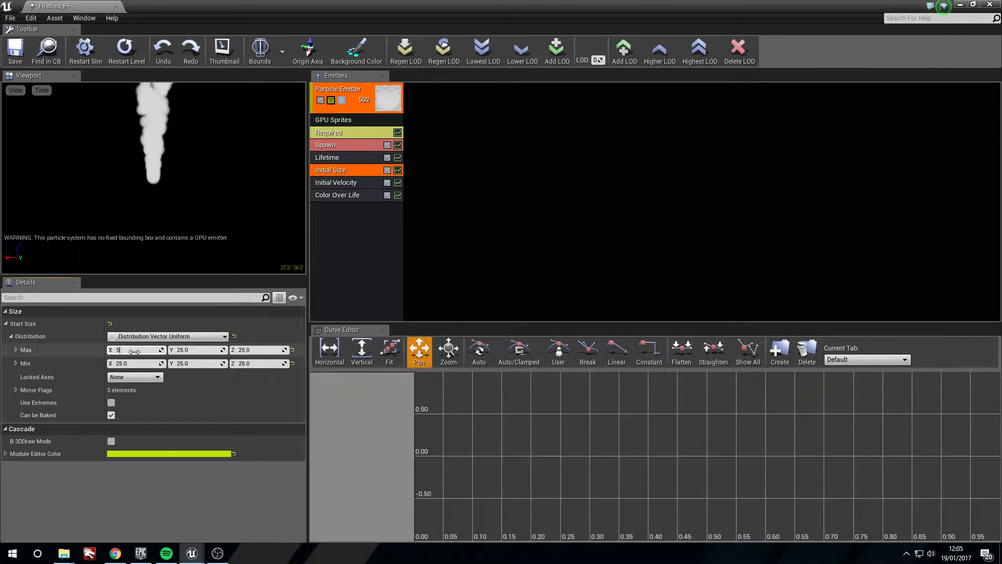
pyautogui.press('Tab')
pyautogui.write('5')
pyautogui.press('Tab')
pyautogui.write('5')
pyautogui.press('Tab')
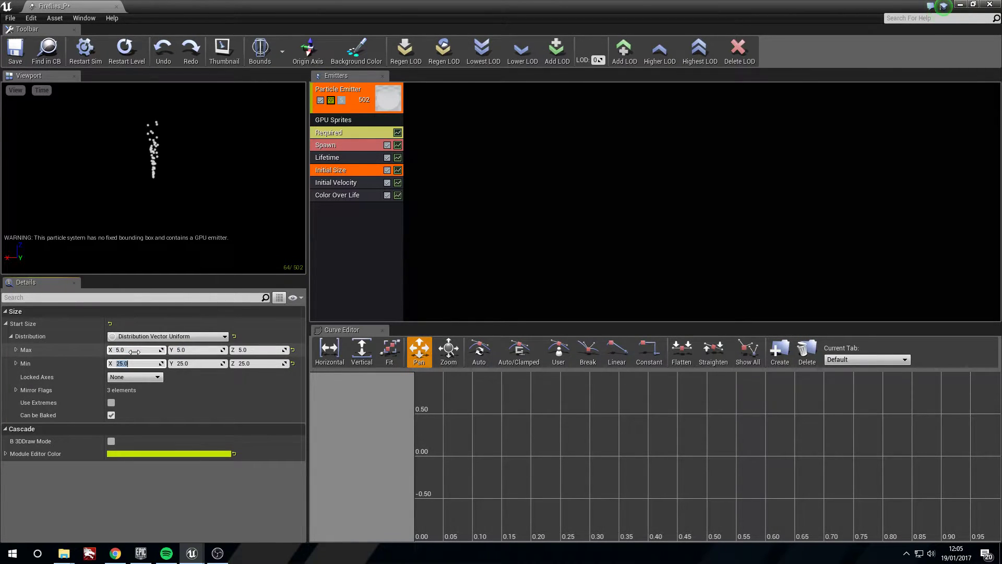
pyautogui.write('2.5')
pyautogui.press('Tab')
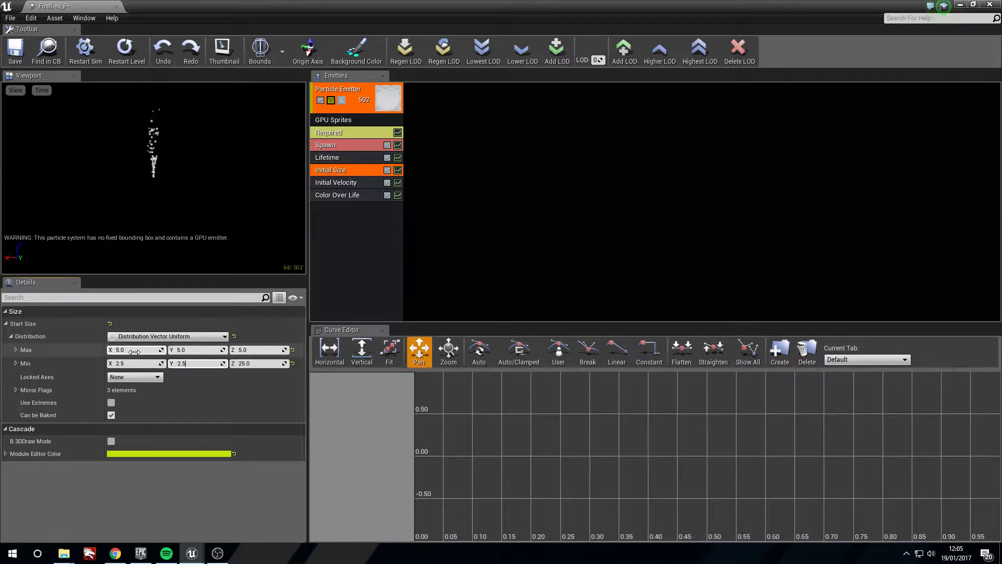
pyautogui.press('Tab')
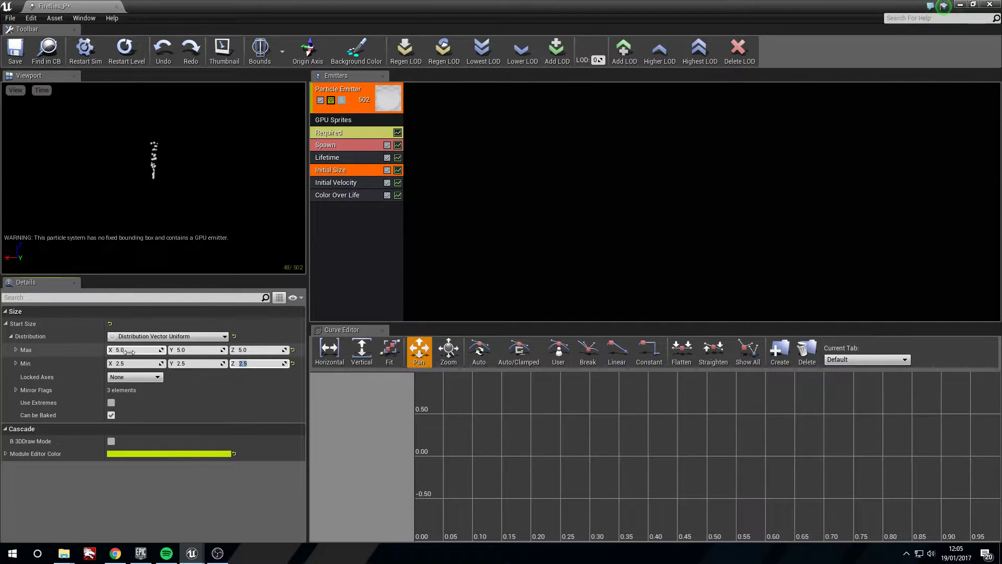
# Set the Initial Velocity module's maximum start velocity to 5 on X, Y and Z.
pyautogui.click(347, 184)
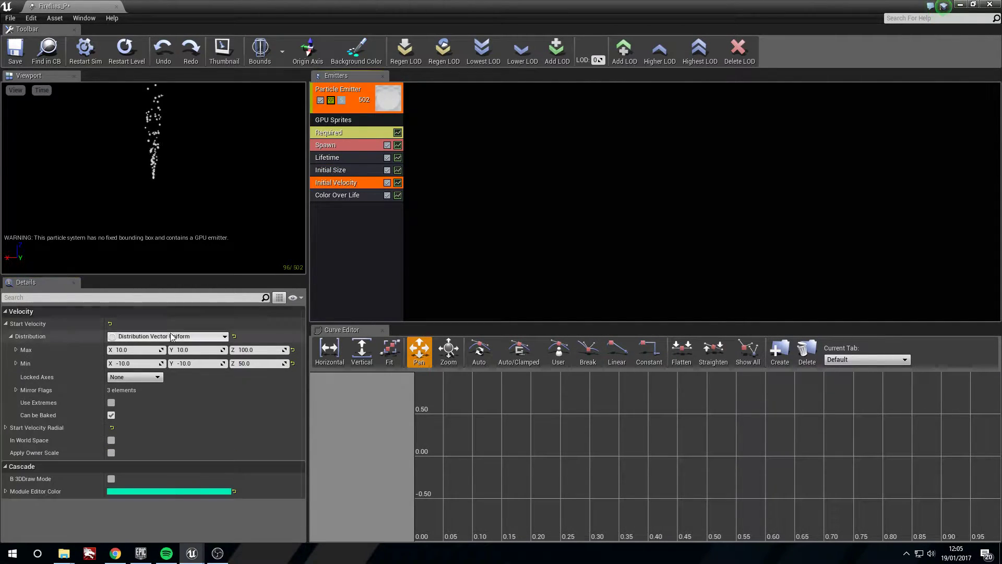
pyautogui.click(135, 353)
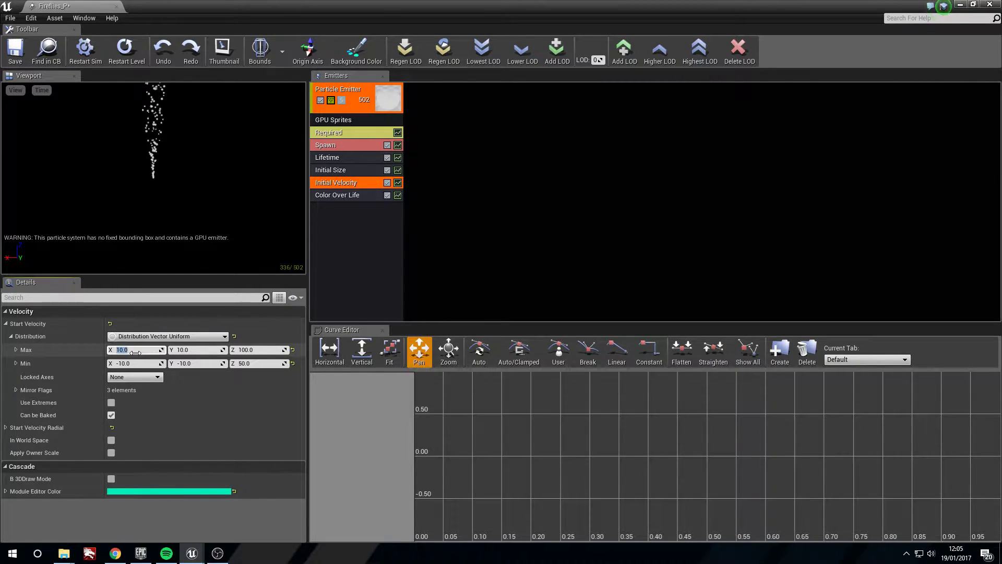
pyautogui.write('5')
pyautogui.press('Tab')
pyautogui.write('5')
pyautogui.press('Tab')
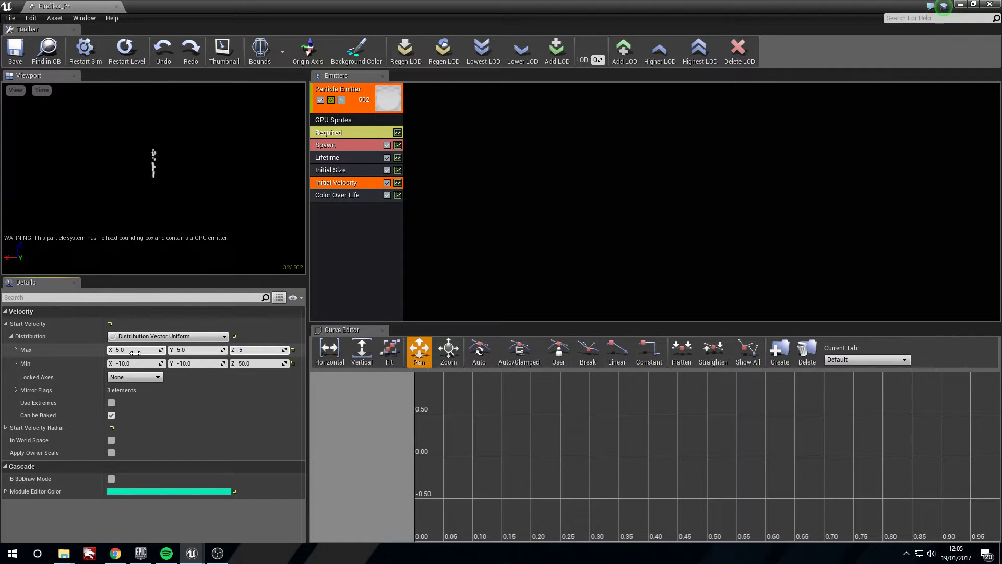
pyautogui.write('5')
pyautogui.press('Tab')
# Set the minimum start velocity to -5 on X, Y and Z.
pyautogui.write('-5')
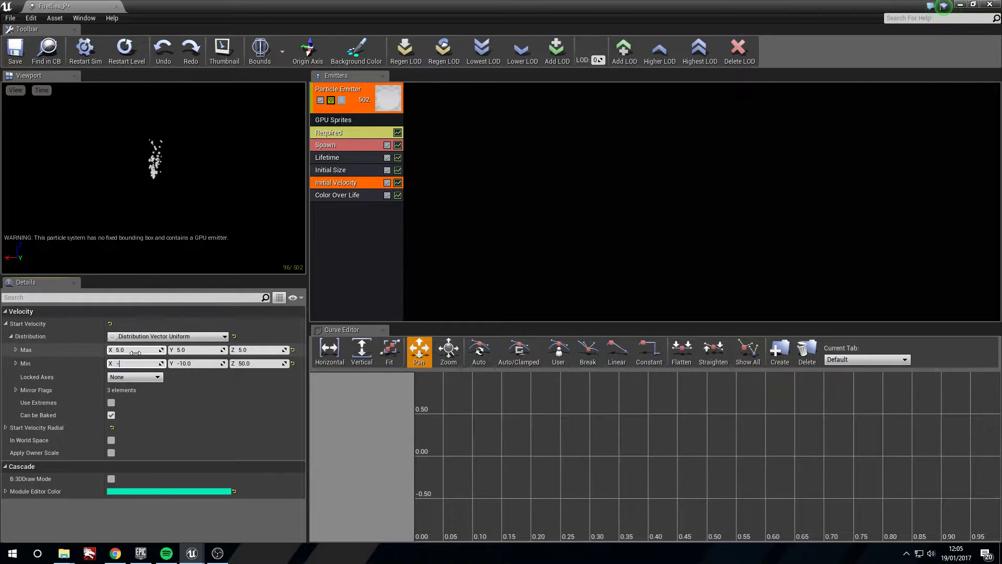
pyautogui.press('Tab')
pyautogui.press('Tab')
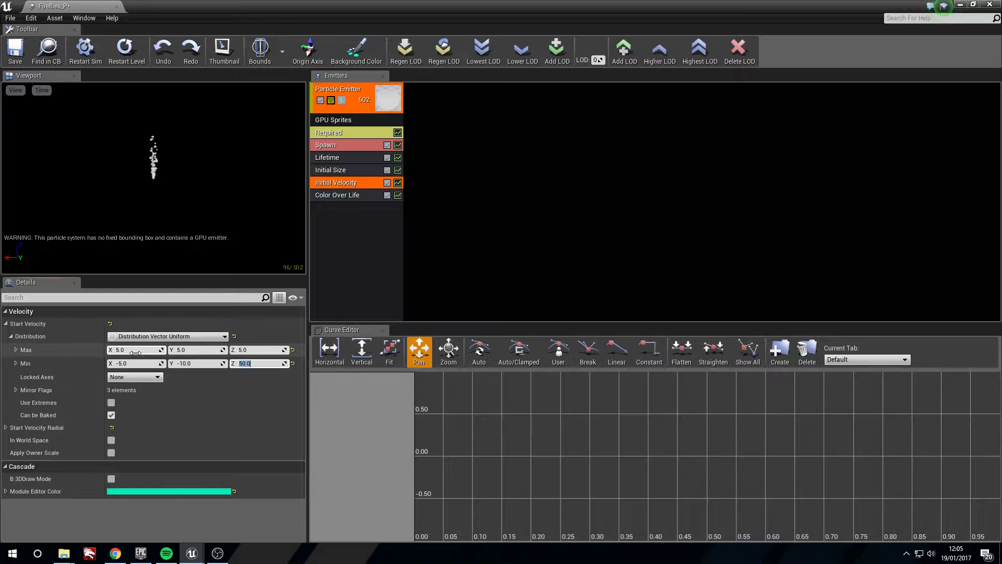
pyautogui.write('-5')
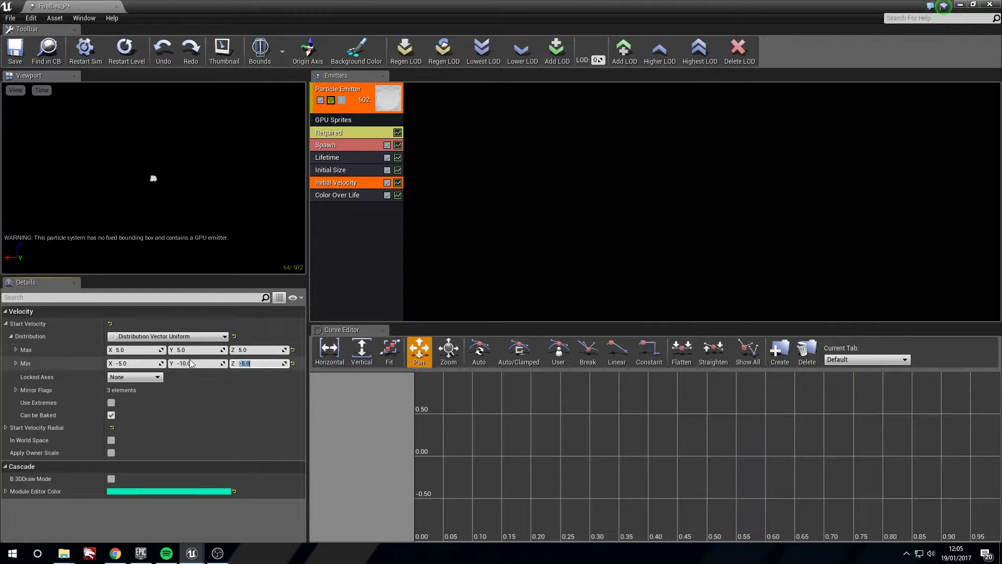
pyautogui.click(203, 367)
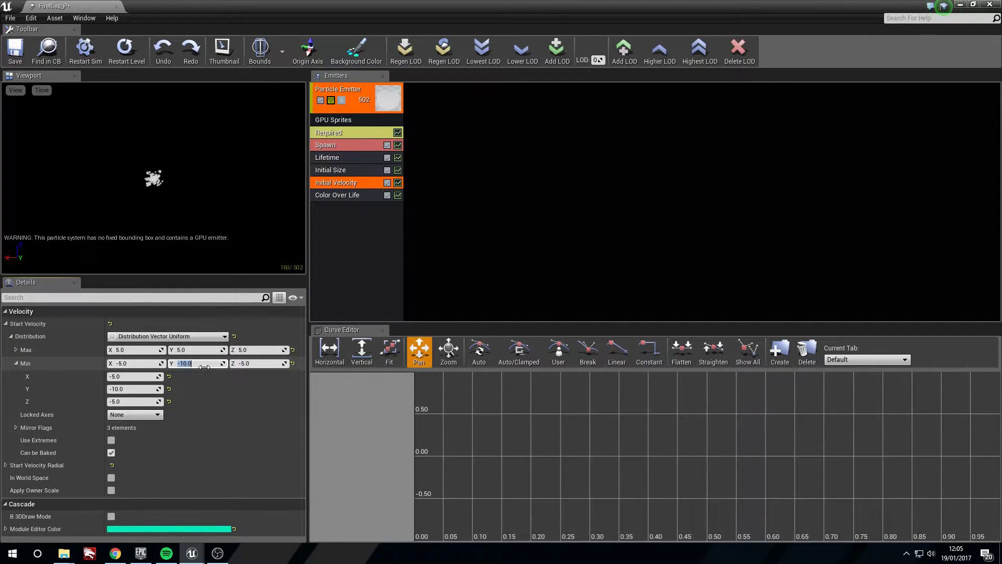
pyautogui.write('-5')
pyautogui.press('Return')
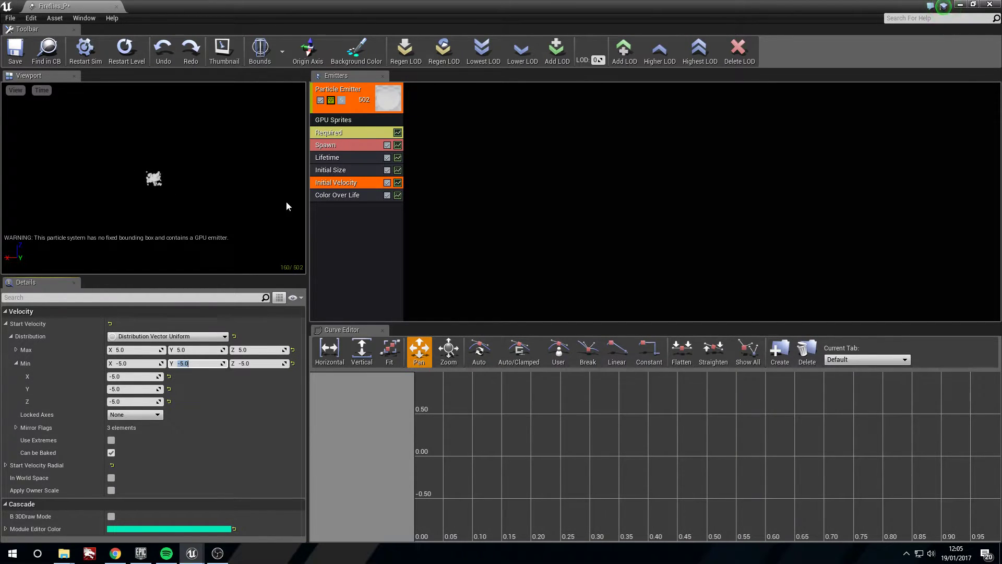
# Add an Initial Location (Seed) module to the particle emitter.
pyautogui.click(342, 219)
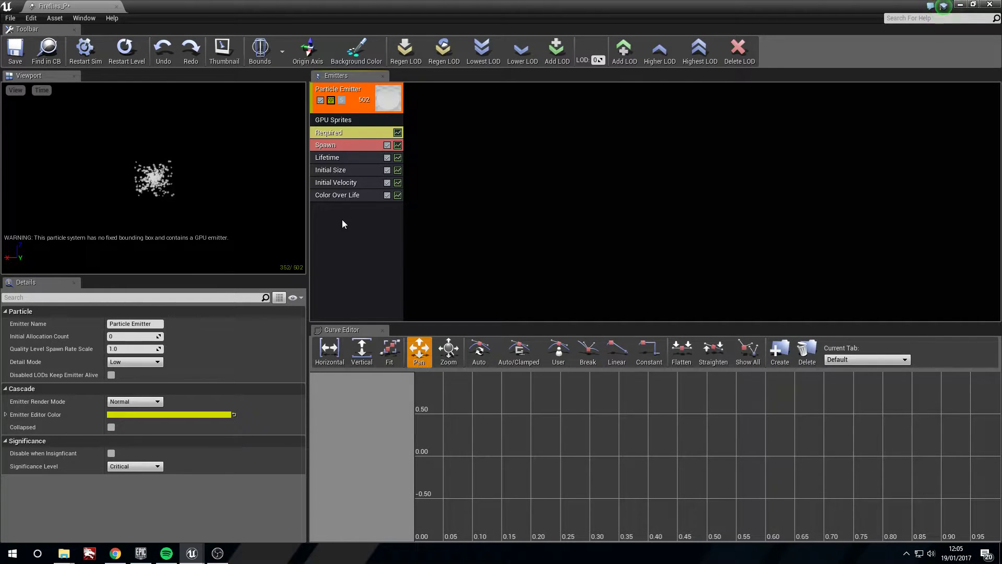
pyautogui.rightClick(342, 224)
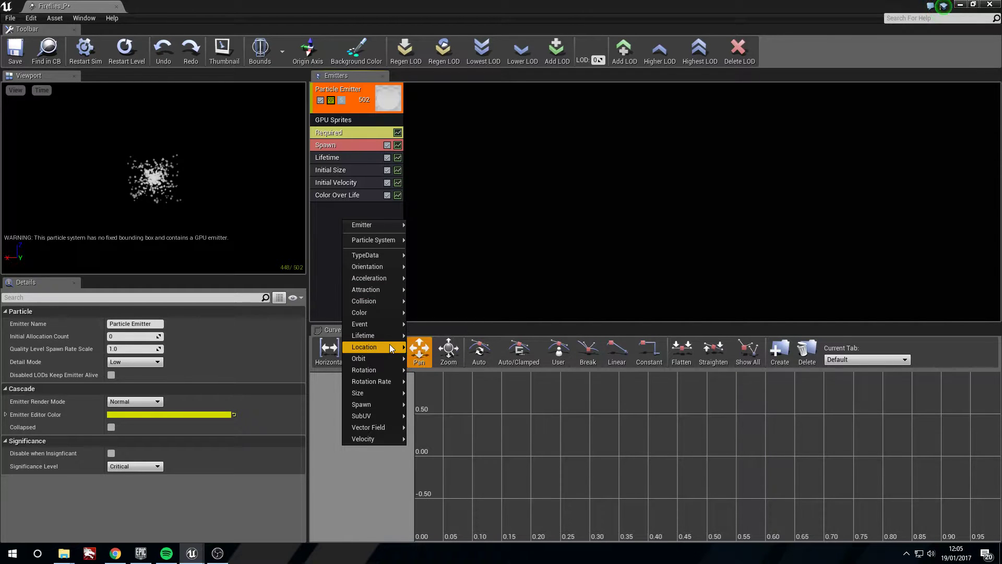
pyautogui.moveTo(390, 348)
pyautogui.click(446, 359)
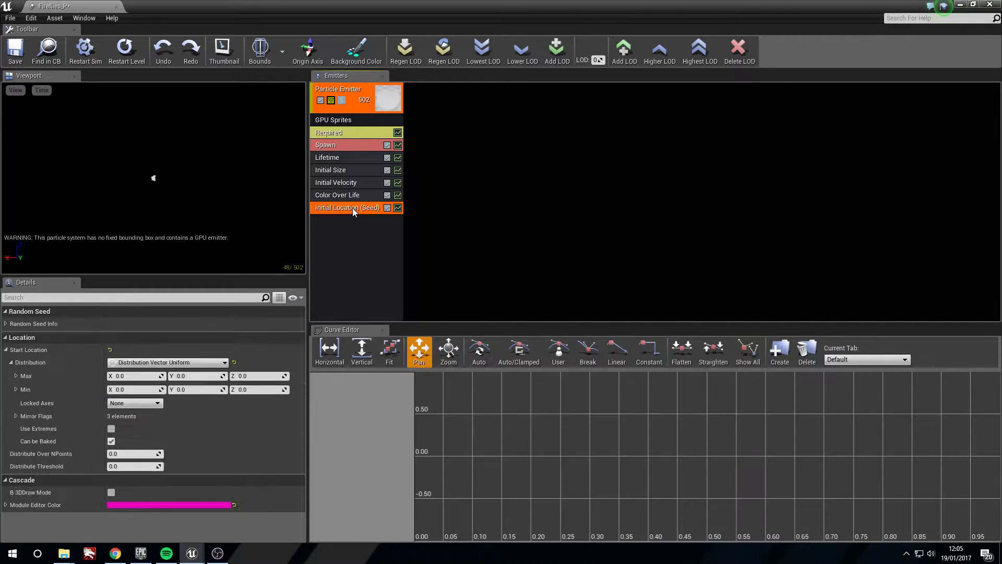
# Set the start location's maximum to X 3000, Y 3000, Z 500 and its minimum Z to -200.
pyautogui.click(137, 376)
pyautogui.write('30')
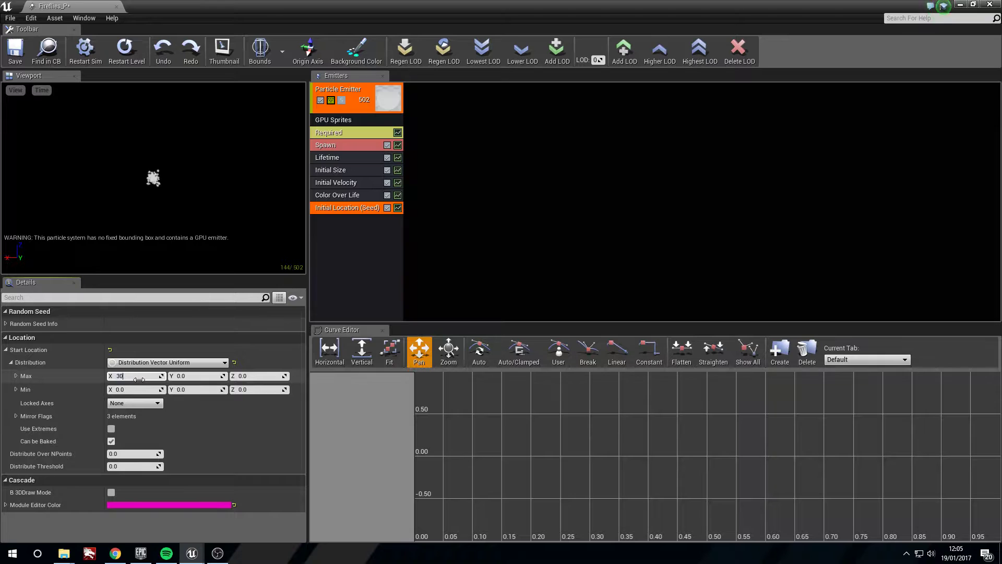
pyautogui.write('00')
pyautogui.press('Tab')
pyautogui.write('30')
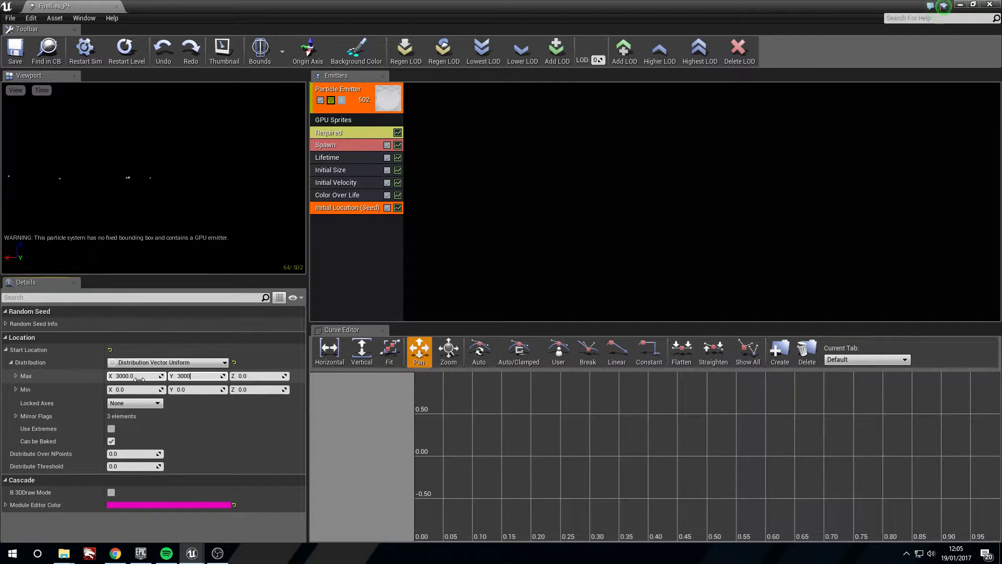
pyautogui.press('Tab')
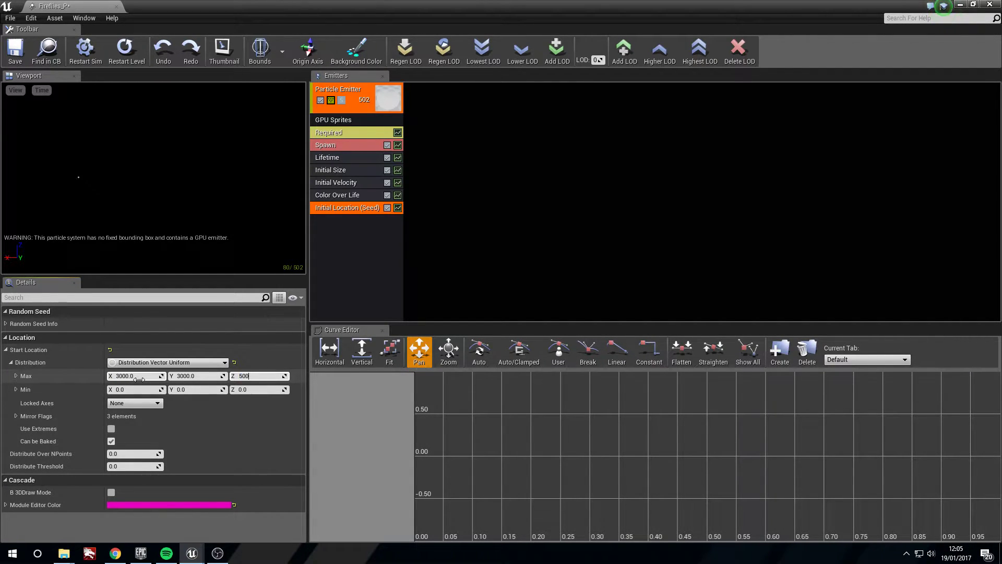
pyautogui.write('500')
pyautogui.press('Tab')
pyautogui.press('Tab')
pyautogui.press('Tab')
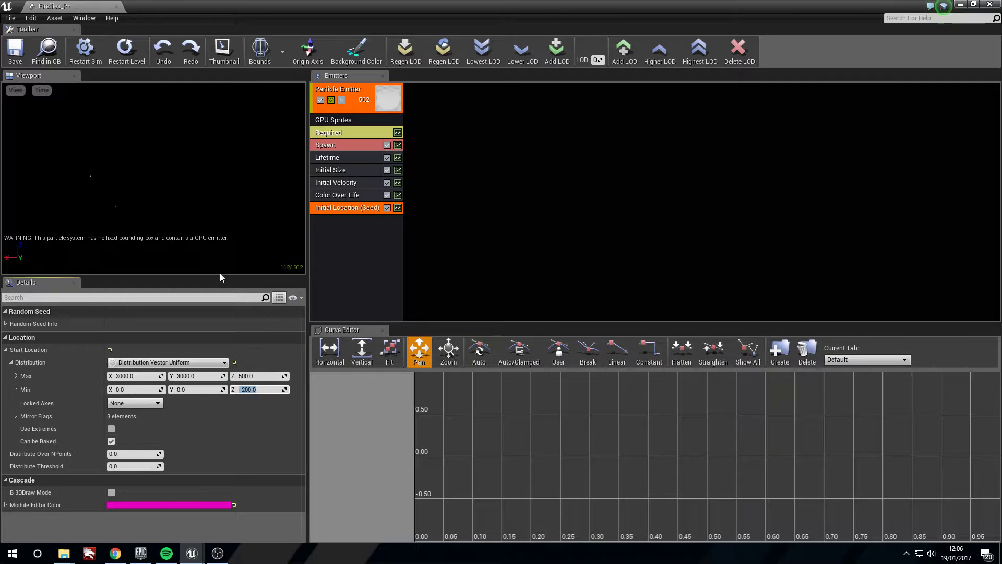
# Add an Initial Rotation module to the emitter and set its start rotation to minimum 5 and maximum 10.
pyautogui.rightClick(359, 237)
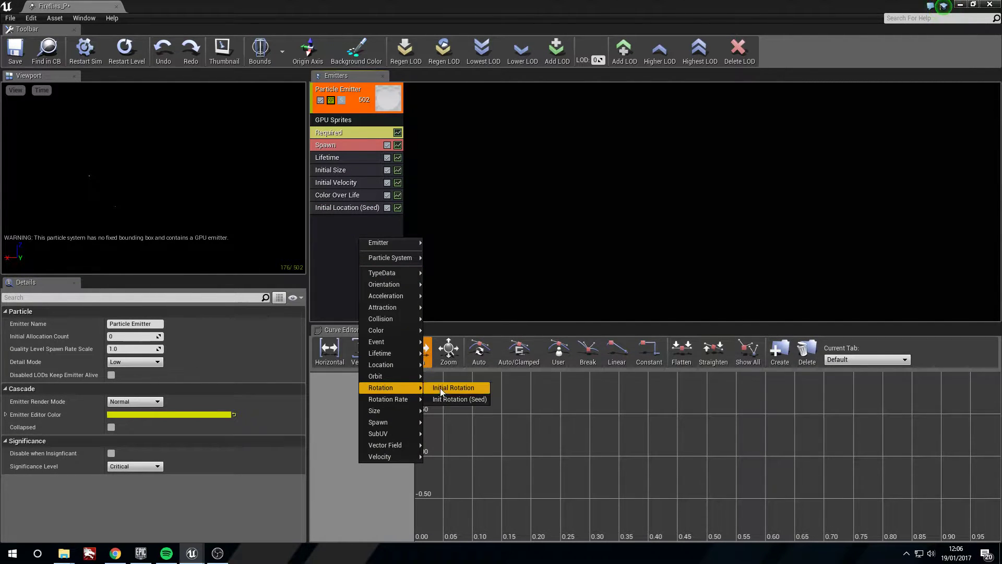
pyautogui.click(446, 389)
pyautogui.click(350, 221)
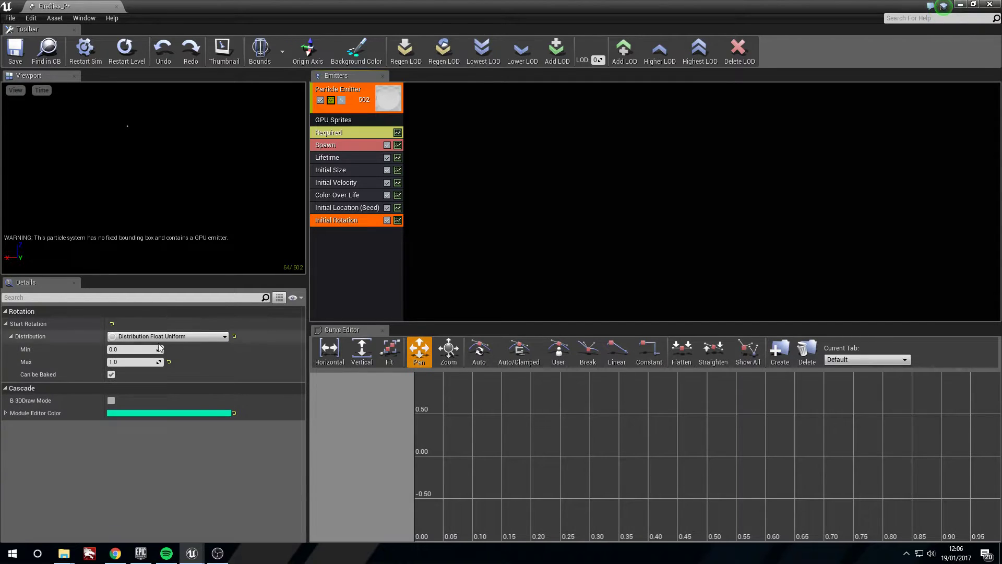
pyautogui.click(131, 349)
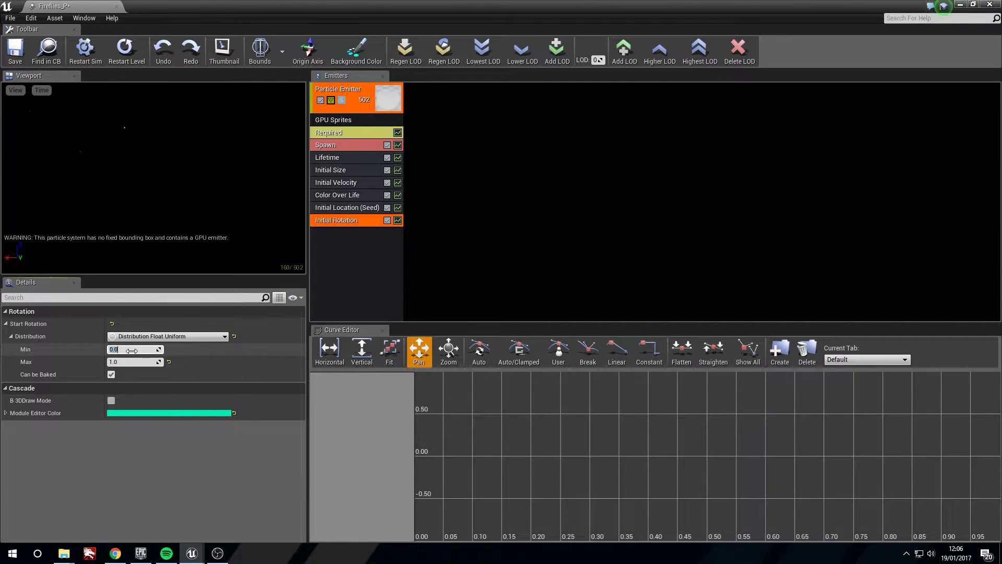
pyautogui.write('5')
pyautogui.click(131, 363)
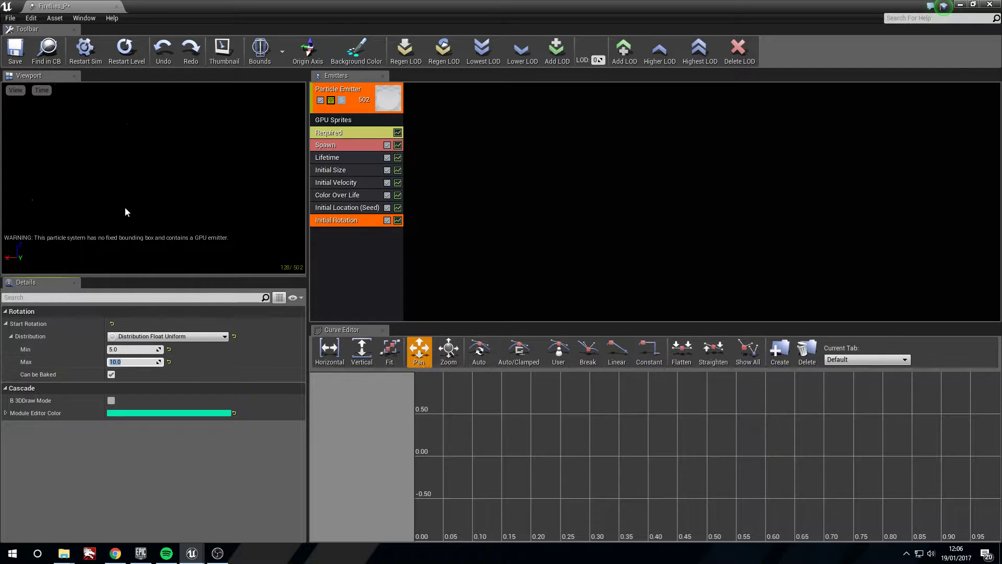
pyautogui.moveTo(186, 199); pyautogui.dragTo(209, 199)
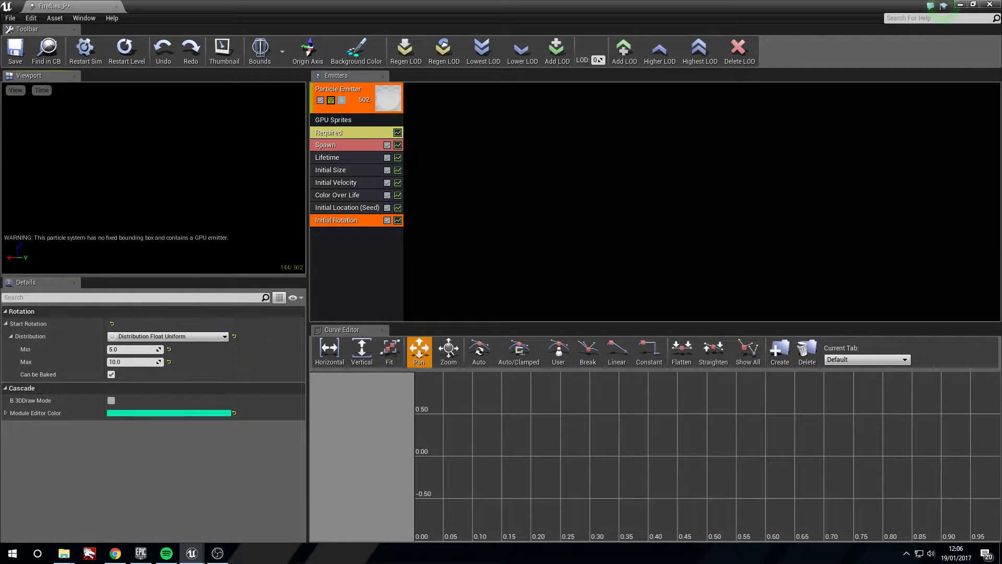
# Delete point 1 from the Color Over Life module's color curve.
pyautogui.click(339, 196)
pyautogui.scroll(-2, 74, 463)
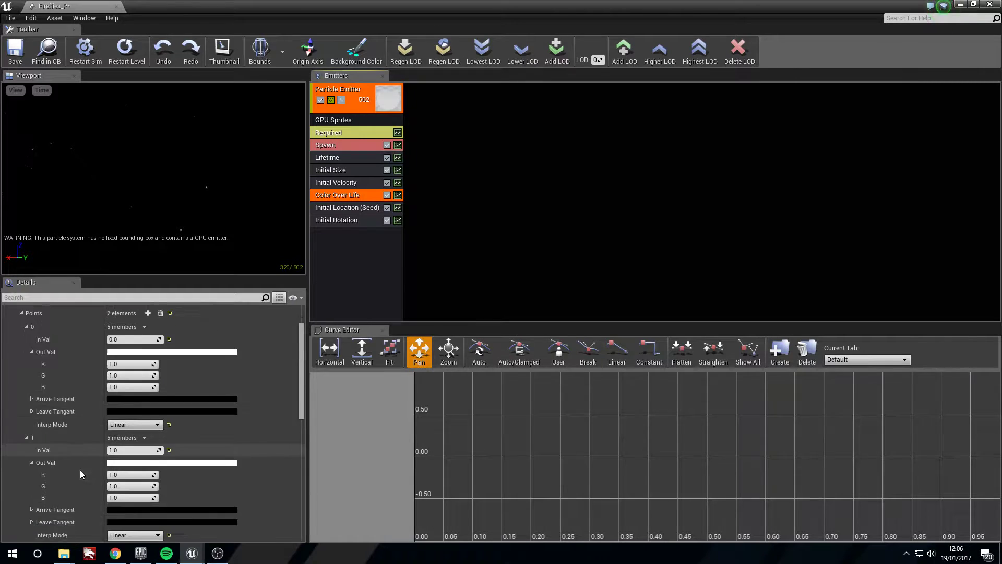
pyautogui.scroll(2, 80, 469)
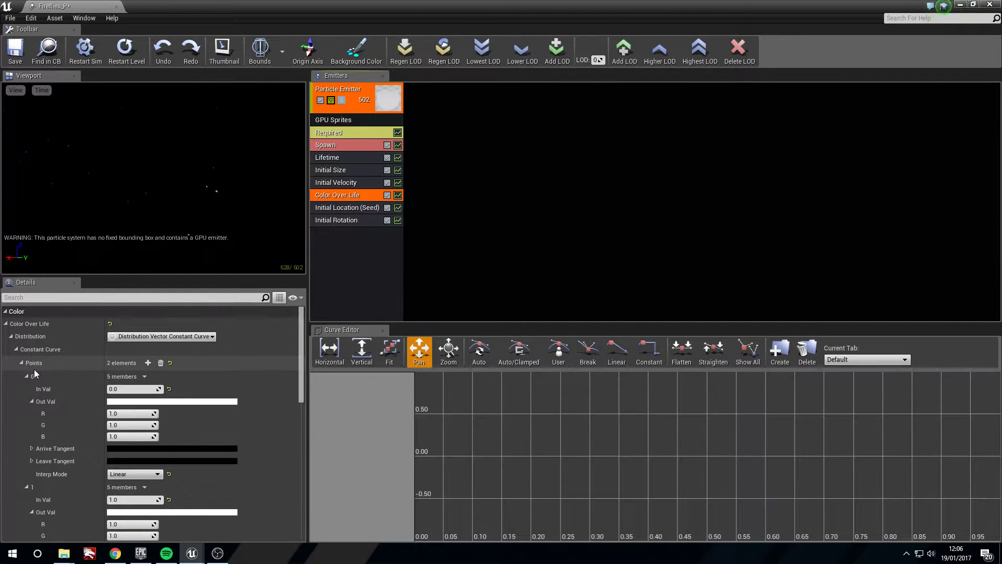
pyautogui.scroll(-1, 37, 376)
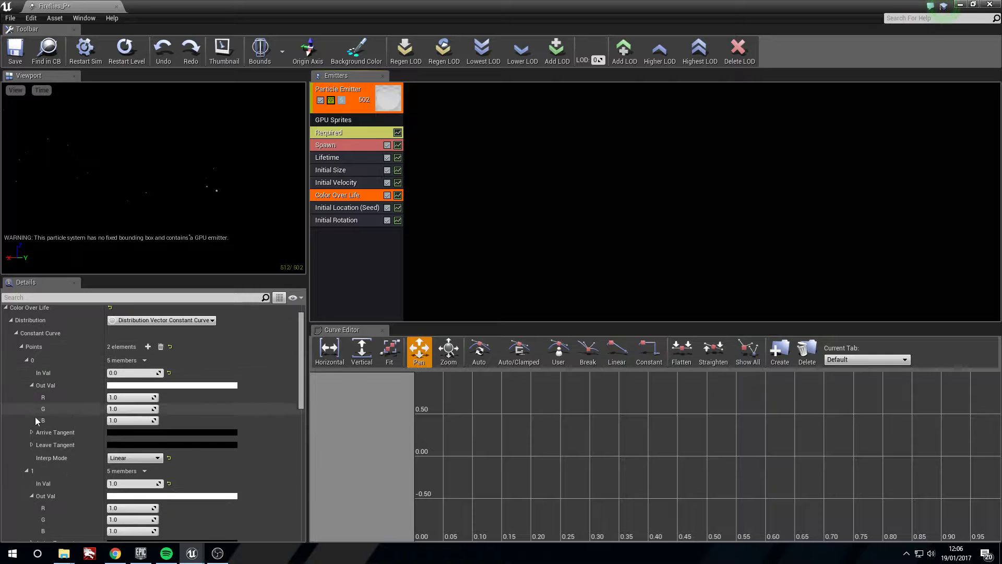
pyautogui.click(144, 470)
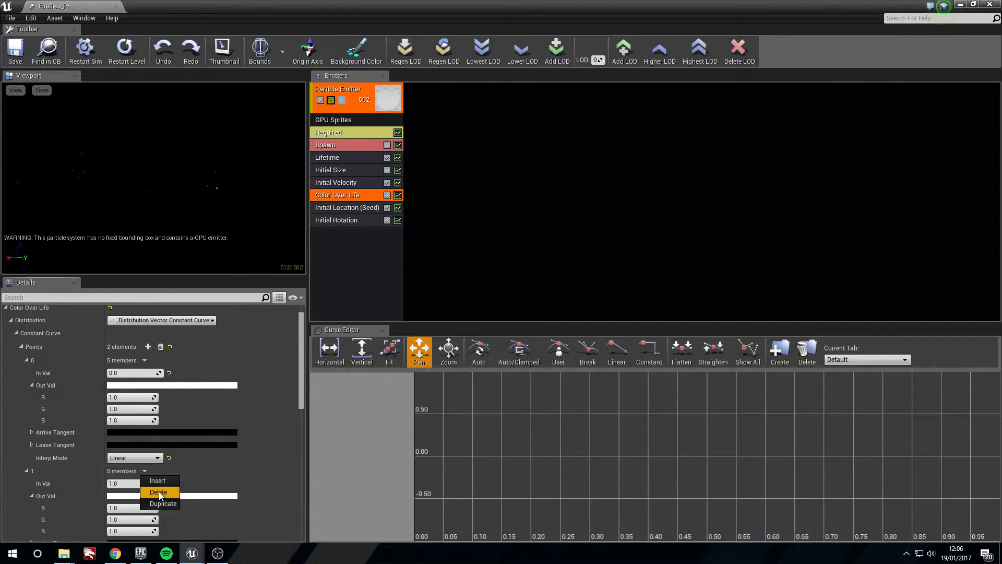
pyautogui.click(159, 491)
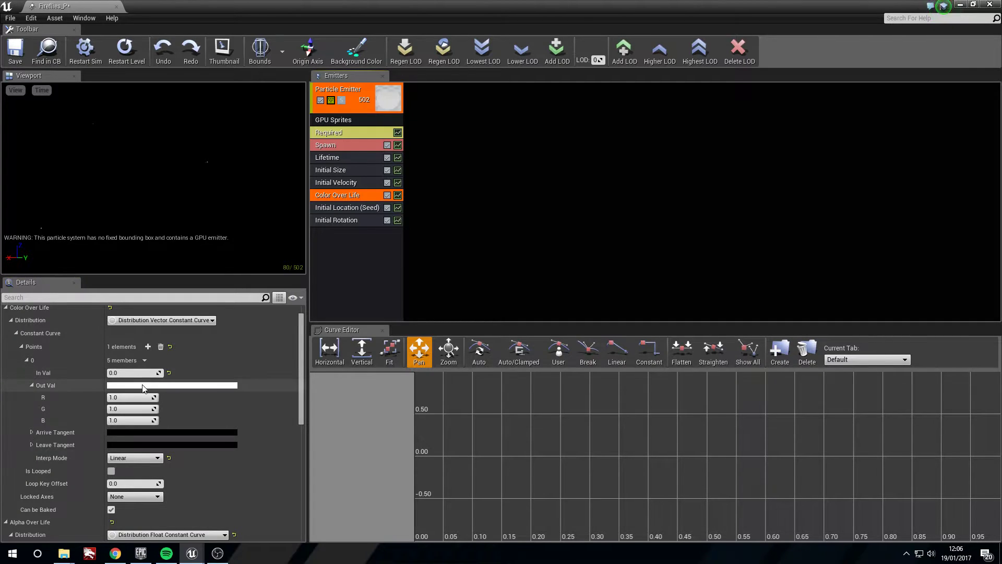
# Set the Out Val color of point 0 in Color Over Life to R 10, G 10, B 0.
pyautogui.click(128, 397)
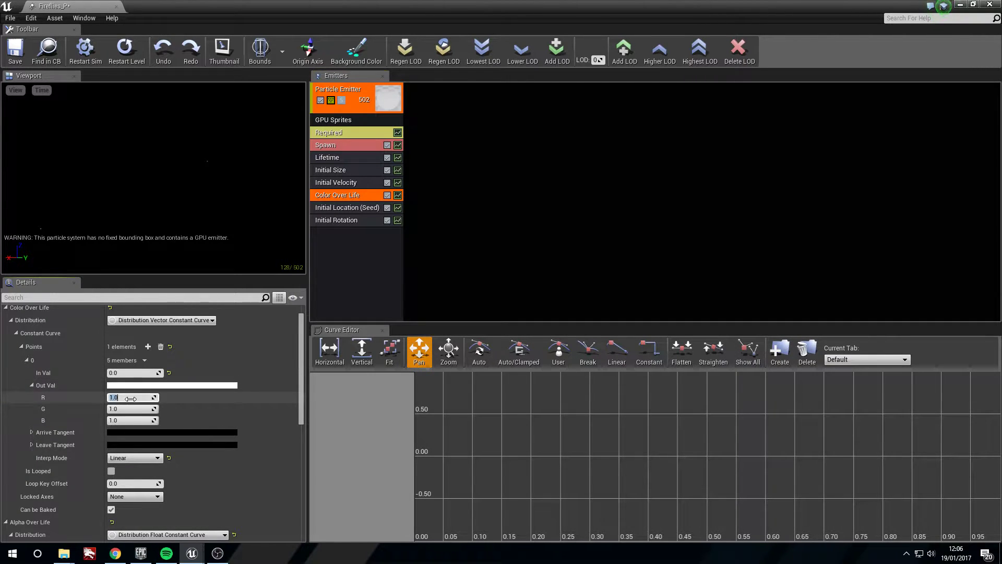
pyautogui.click(32, 385)
pyautogui.click(31, 385)
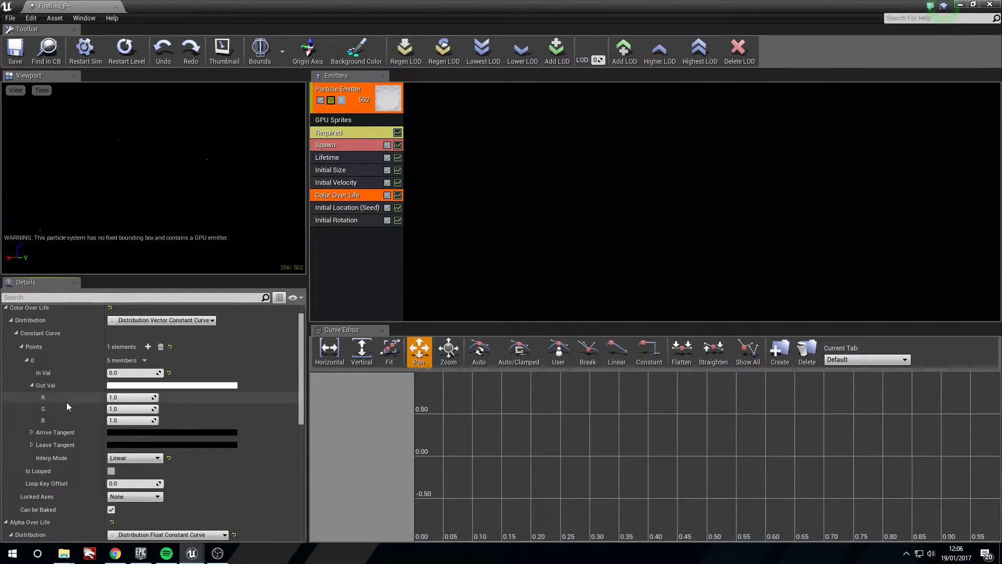
pyautogui.click(127, 399)
pyautogui.write('10')
pyautogui.press('Tab')
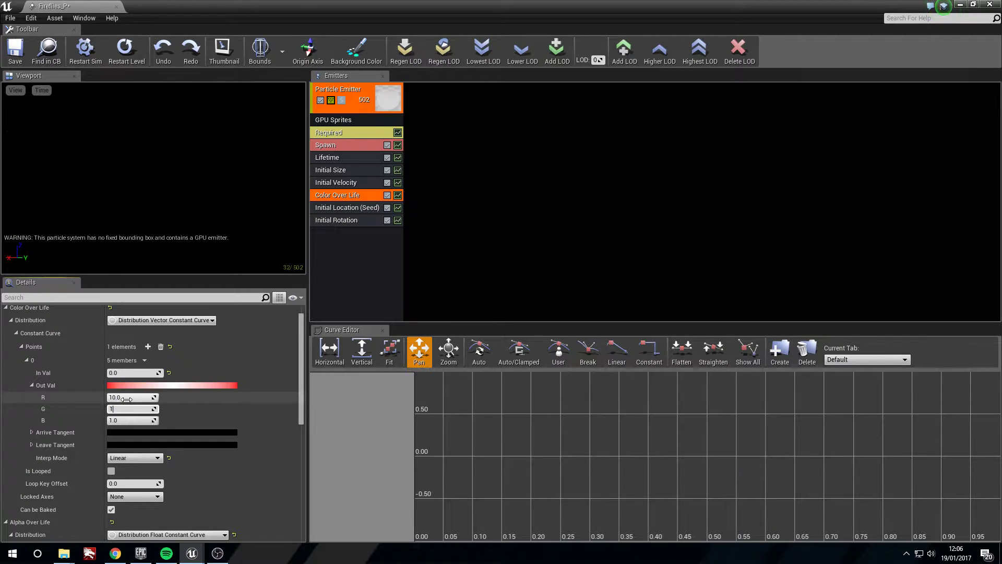
pyautogui.write('10')
pyautogui.press('Tab')
pyautogui.write('0.0')
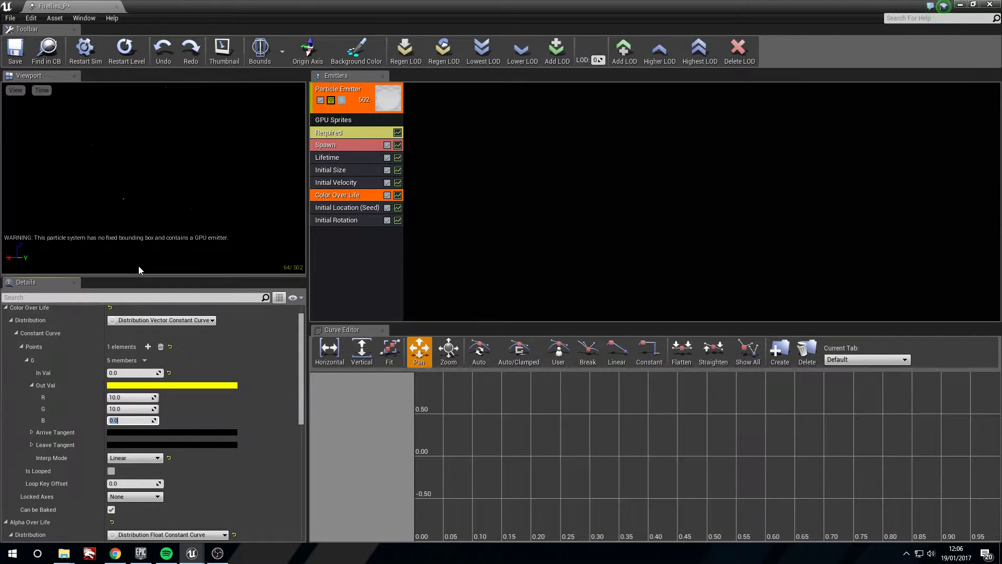
pyautogui.press('Return')
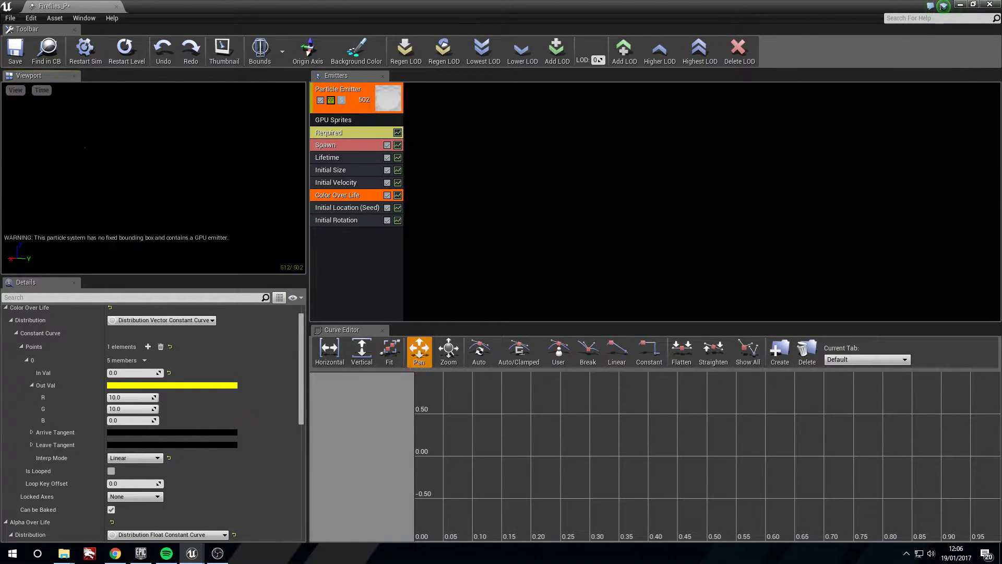
# Show the particle system's bounds, give it a fixed bounding box, and hide the bounds display again.
pyautogui.click(260, 50)
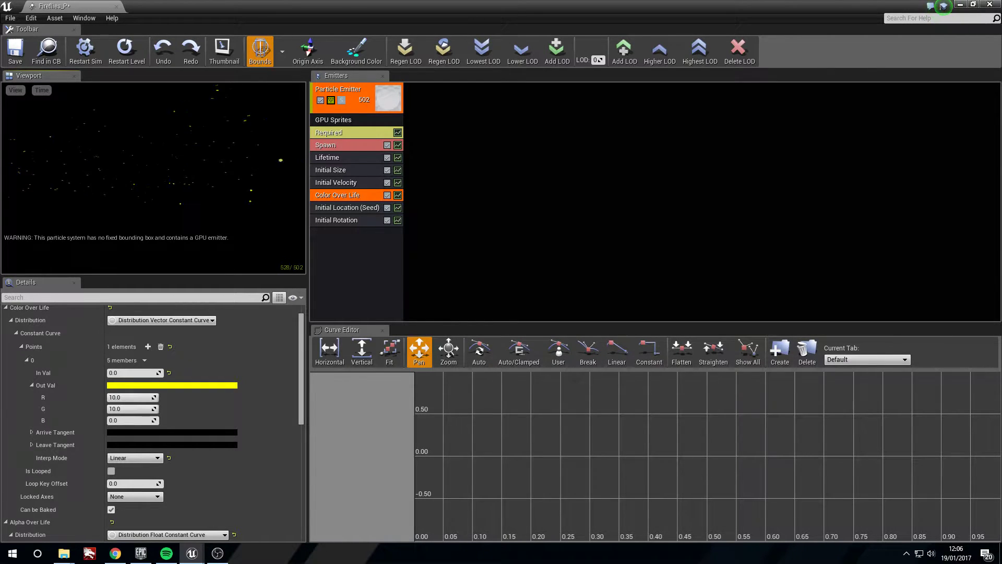
pyautogui.click(282, 51)
pyautogui.click(305, 83)
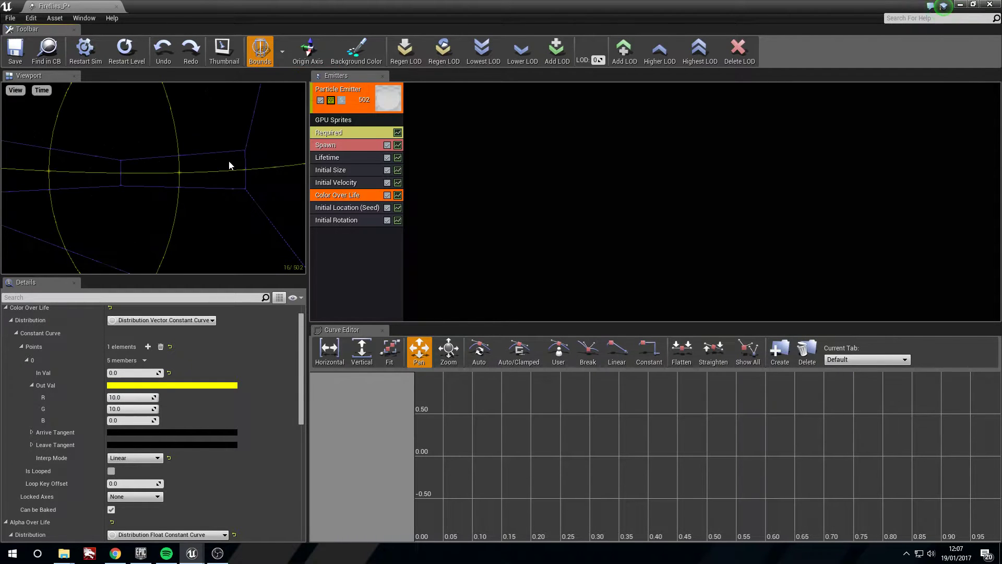
pyautogui.moveTo(130, 177); pyautogui.dragTo(107, 187)
pyautogui.click(260, 50)
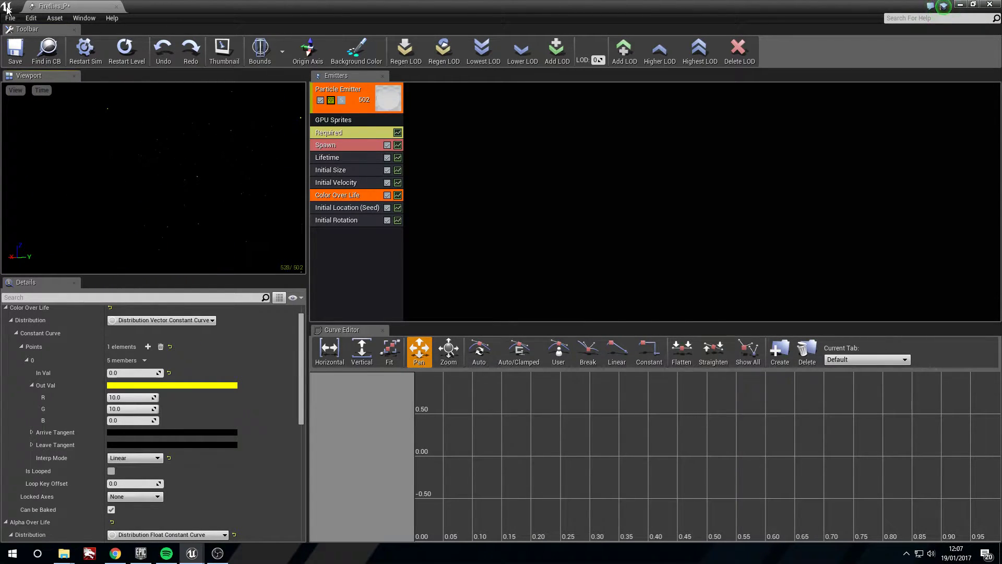
# Save and close the particle system, and place Fireflies_P in the level on the arena floor.
pyautogui.click(18, 50)
pyautogui.click(989, 5)
pyautogui.moveTo(365, 235); pyautogui.dragTo(334, 239, button='right')
pyautogui.moveTo(77, 428); pyautogui.dragTo(505, 230)
pyautogui.press('f')
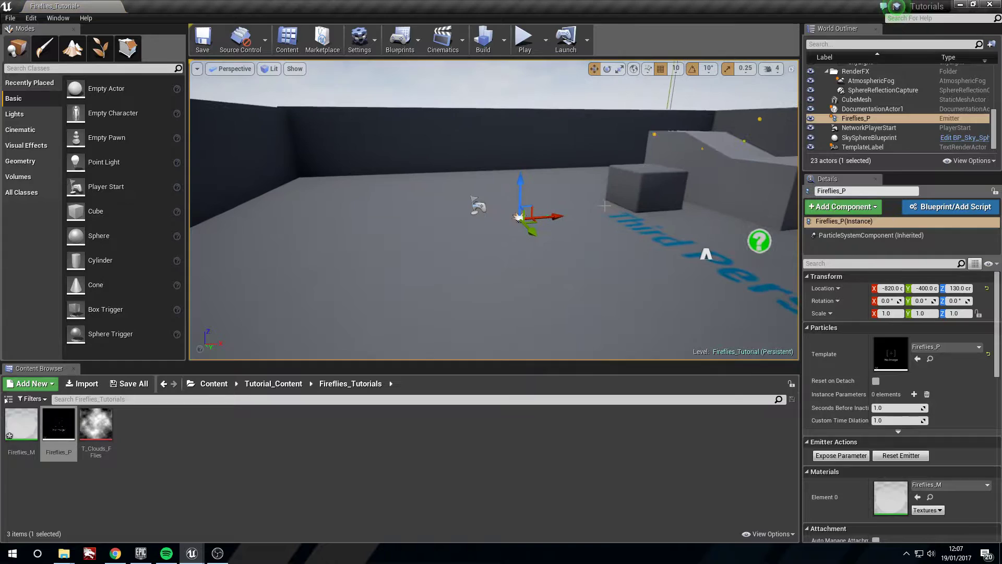
# Set the Fireflies_P emitter's Z location to 200 and move it to about X -1790, Y -1330.
pyautogui.moveTo(536, 69); pyautogui.dragTo(584, 62, button='right')
pyautogui.press('w')
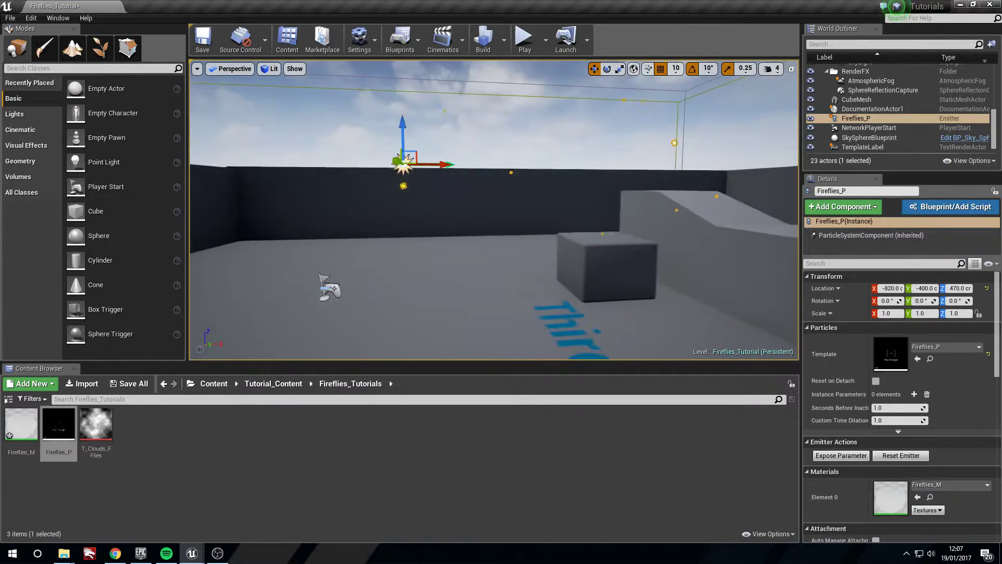
pyautogui.click(959, 287)
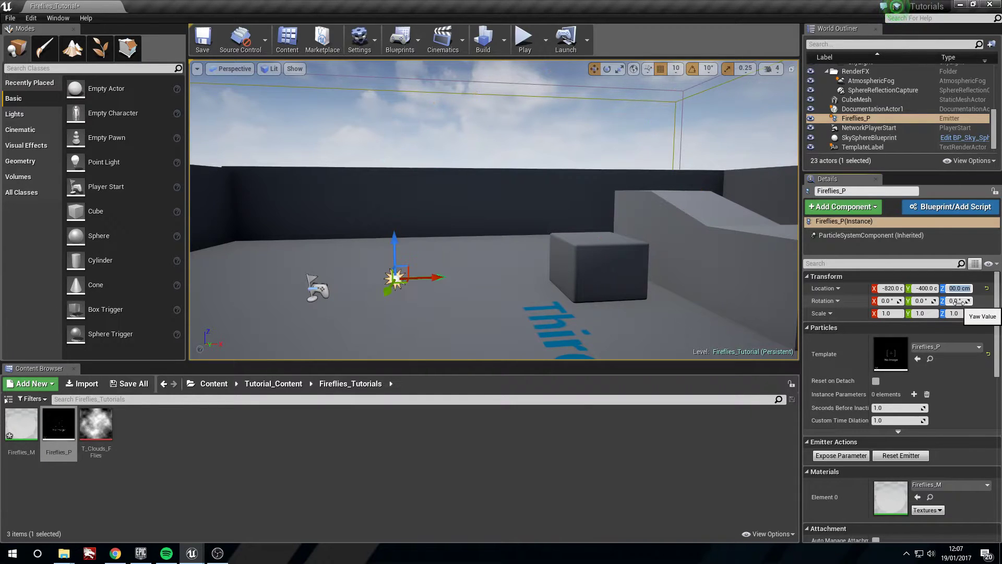
pyautogui.moveTo(491, 190)
pyautogui.mouseDown(button='right')
pyautogui.moveTo(454, 235)
pyautogui.moveTo(418, 235)
pyautogui.moveTo(491, 190)
pyautogui.mouseUp(button='right')
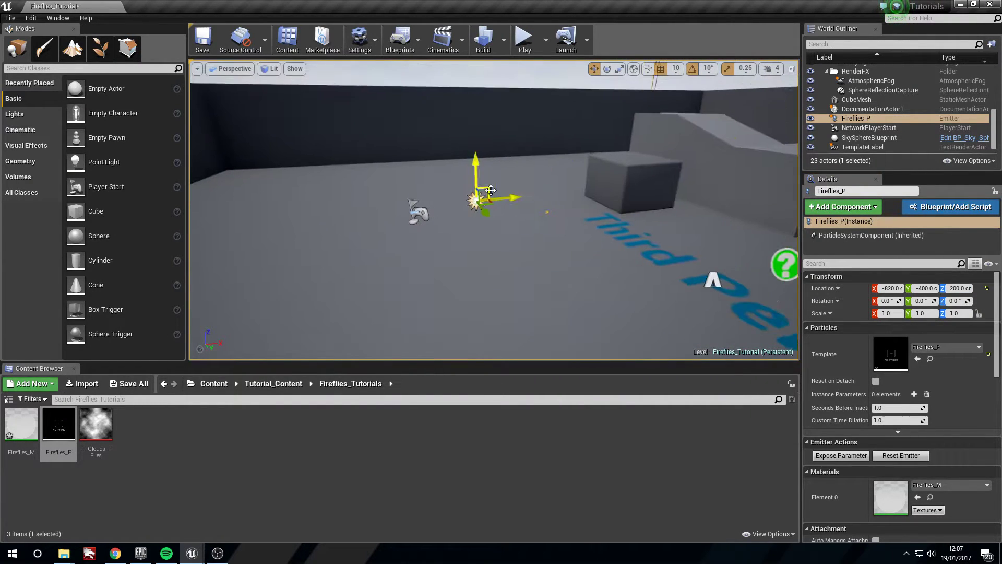
pyautogui.moveTo(228, 155); pyautogui.dragTo(225, 159)
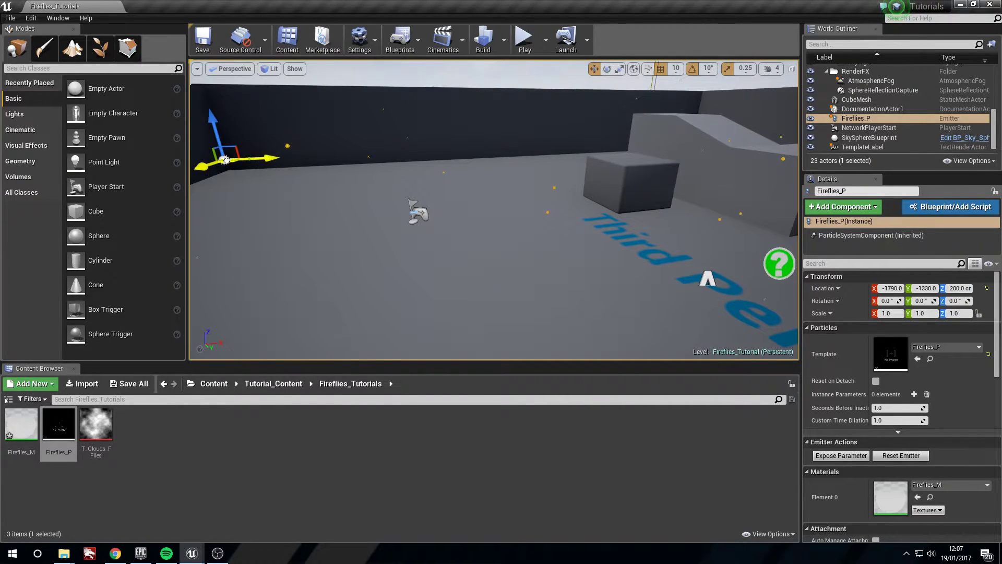
# Lower the intensity of the Light Source directional light to darken the arena.
pyautogui.press('w')
pyautogui.moveTo(225, 159); pyautogui.dragTo(328, 162, button='right')
pyautogui.press('d')
pyautogui.click(374, 131)
pyautogui.press('w')
pyautogui.moveTo(375, 132); pyautogui.dragTo(392, 177, button='right')
pyautogui.press('s')
pyautogui.press('a')
pyautogui.press('w')
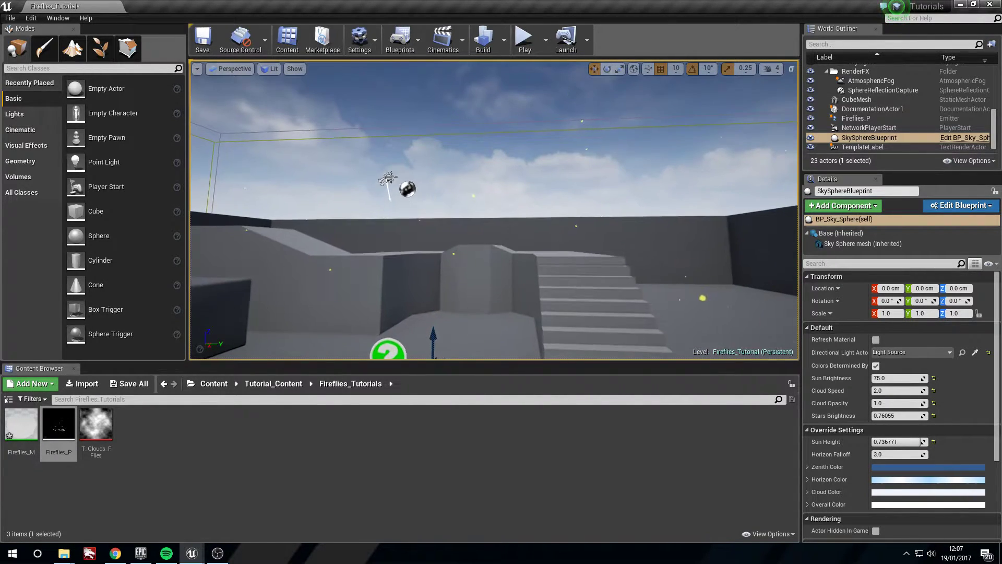
pyautogui.click(389, 177)
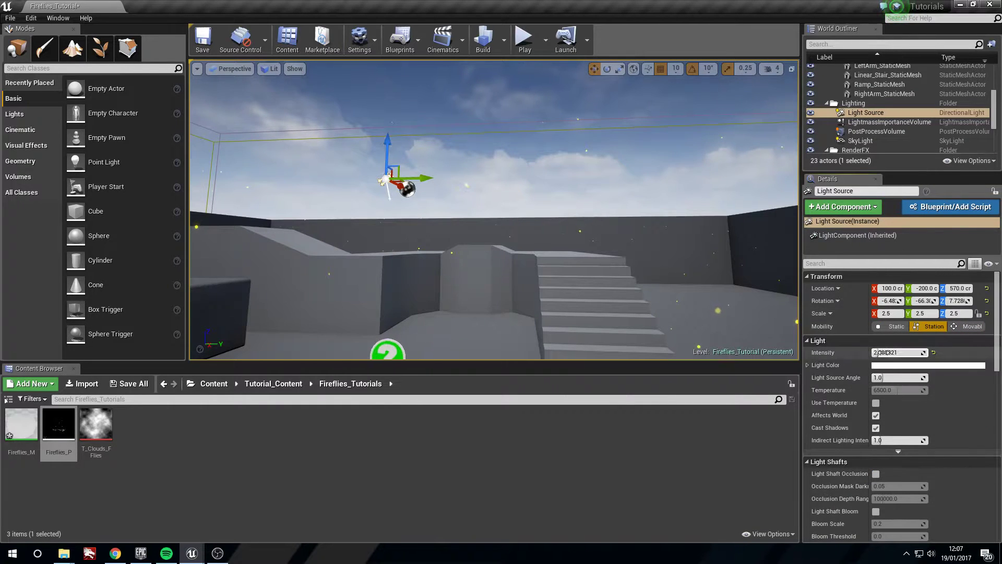
pyautogui.moveTo(895, 352); pyautogui.dragTo(872, 352)
# Reset the Directional Light Actor of SkySphereBlueprint to None.
pyautogui.moveTo(730, 292); pyautogui.dragTo(742, 305, button='right')
pyautogui.press('s')
pyautogui.moveTo(588, 188)
pyautogui.mouseDown(button='right')
pyautogui.moveTo(589, 208)
pyautogui.moveTo(600, 209)
pyautogui.moveTo(589, 201)
pyautogui.mouseUp(button='right')
pyautogui.press('w')
pyautogui.rightClick(555, 151)
pyautogui.moveTo(516, 149); pyautogui.dragTo(514, 180, button='right')
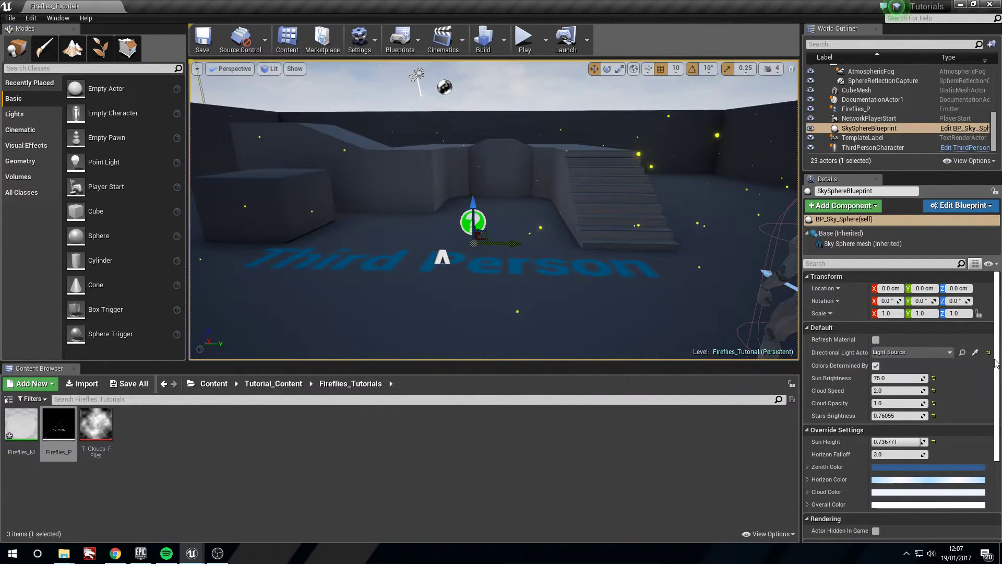
pyautogui.click(876, 366)
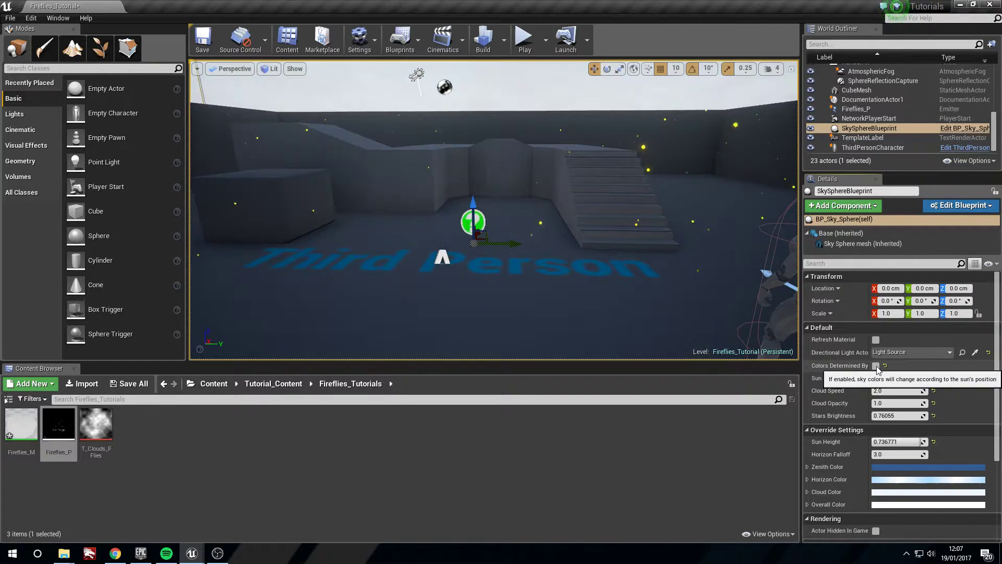
pyautogui.click(877, 366)
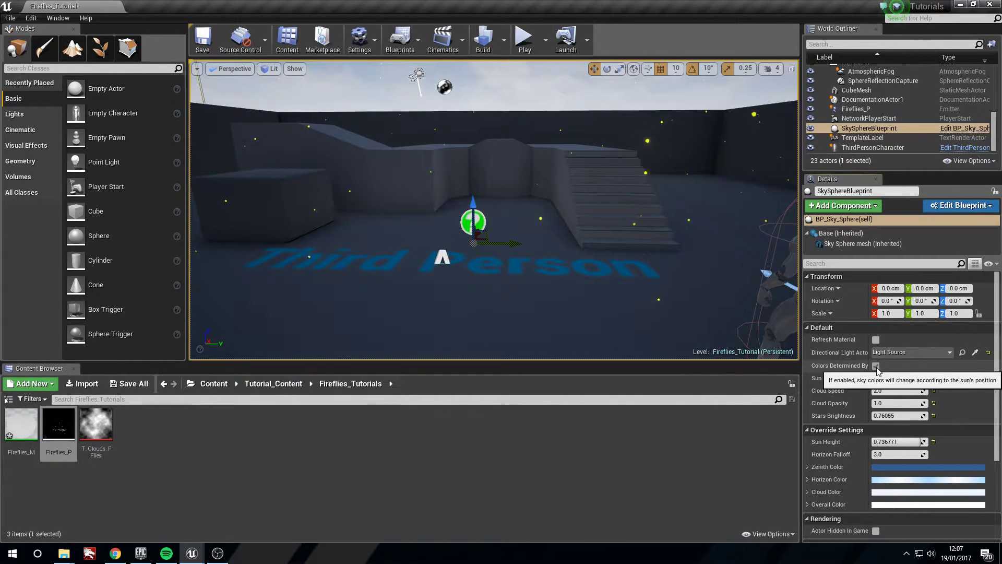
pyautogui.click(988, 353)
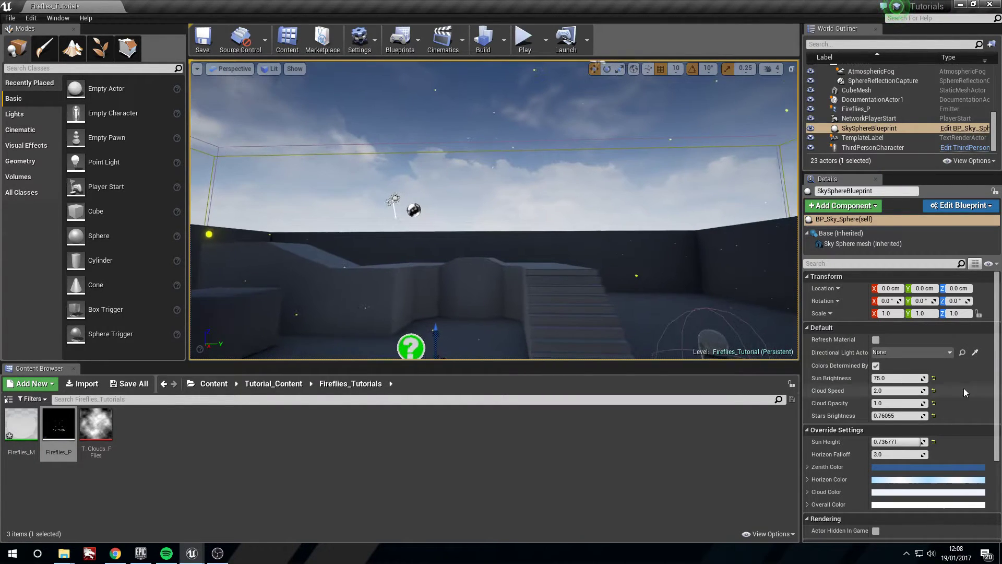
# Set the sky sphere's Sun Height to -1.0.
pyautogui.moveTo(588, 282); pyautogui.dragTo(590, 304, button='right')
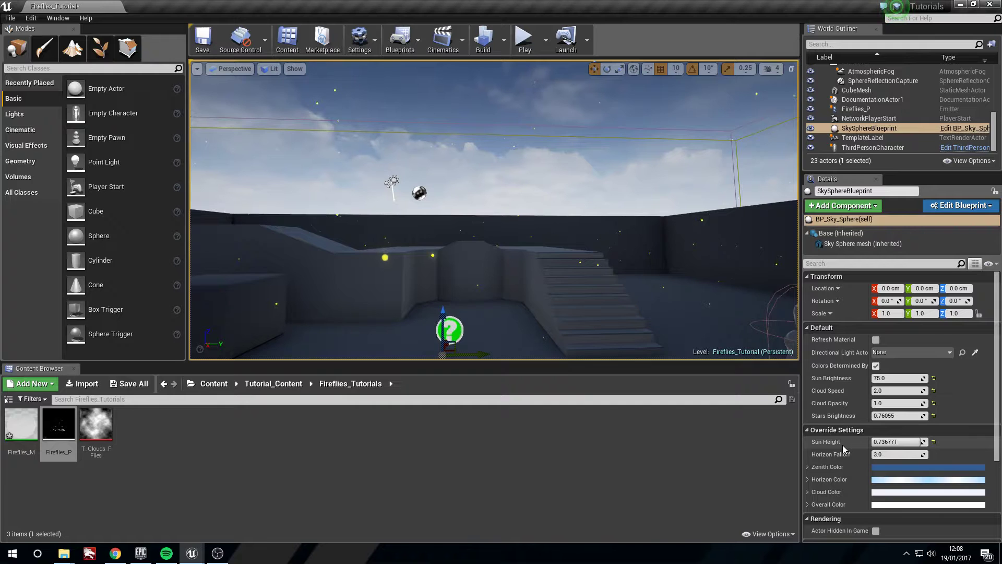
pyautogui.click(907, 442)
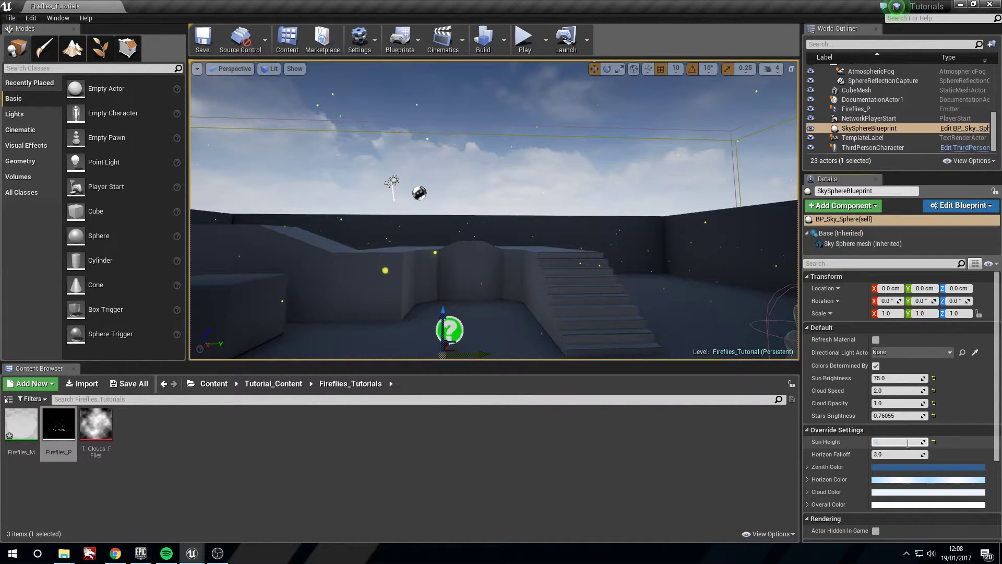
pyautogui.press('Return')
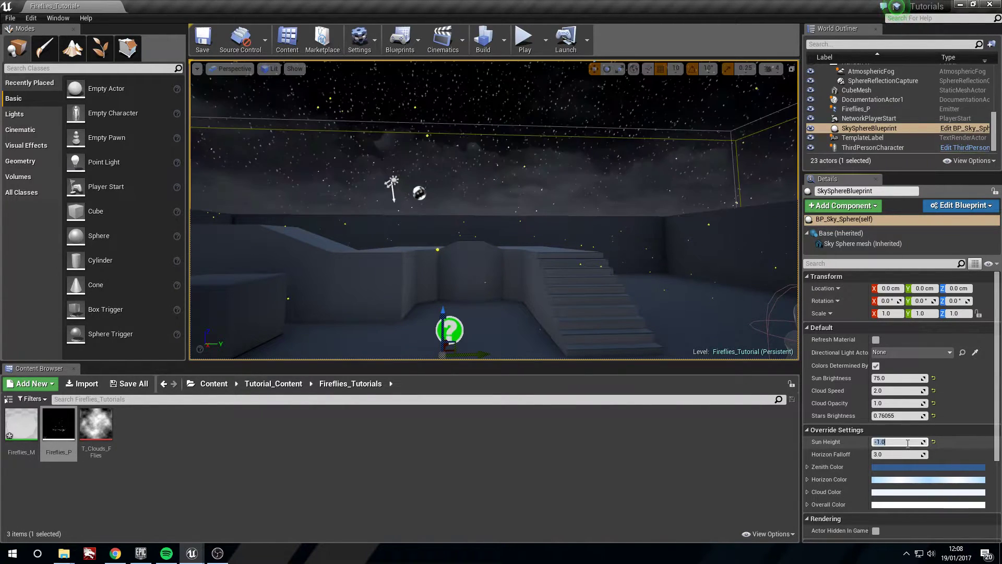
# Raise the sky sphere's Stars Brightness to about 1.04.
pyautogui.moveTo(678, 234); pyautogui.dragTo(669, 282, button='right')
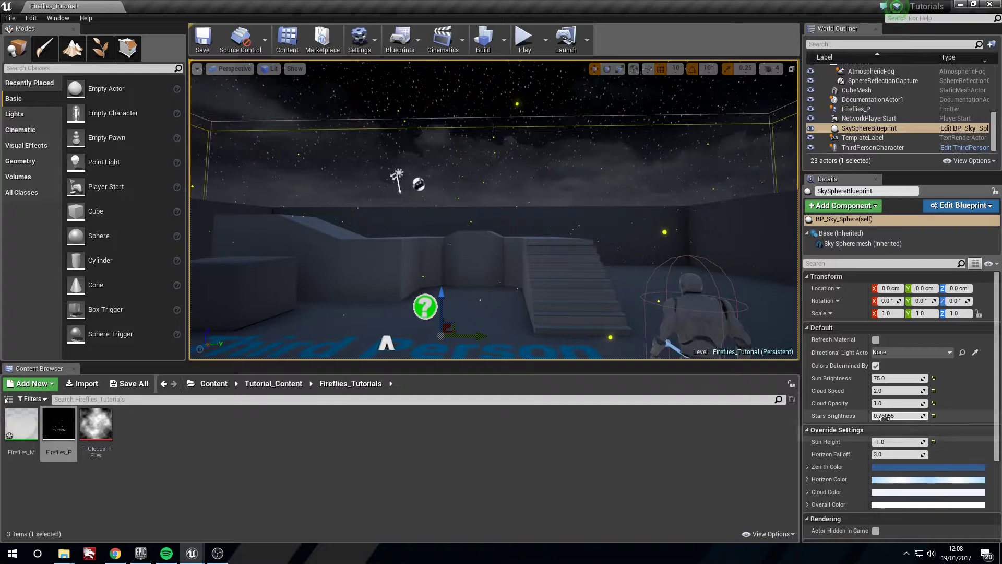
pyautogui.moveTo(886, 415); pyautogui.dragTo(897, 416)
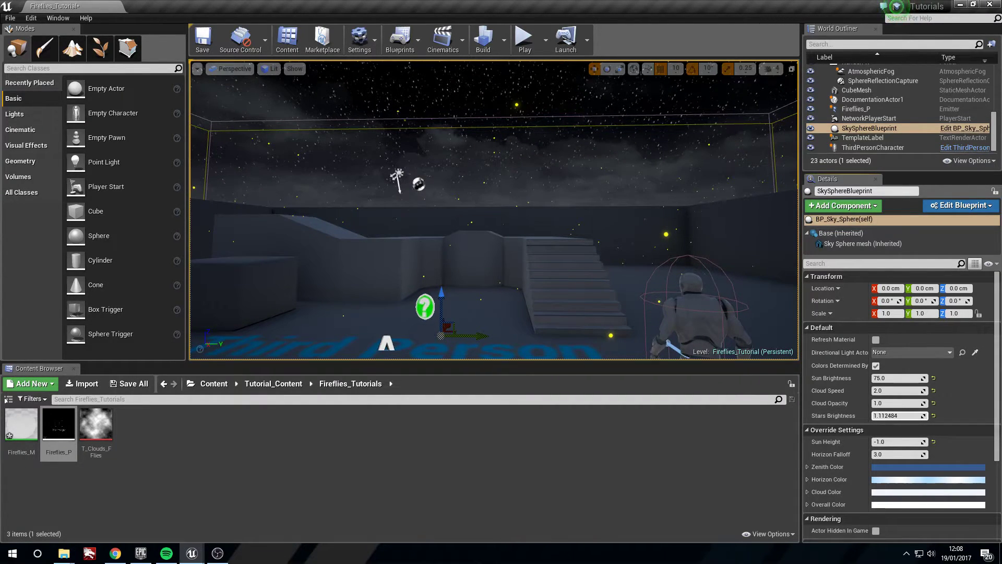
pyautogui.moveTo(540, 265); pyautogui.dragTo(588, 269, button='right')
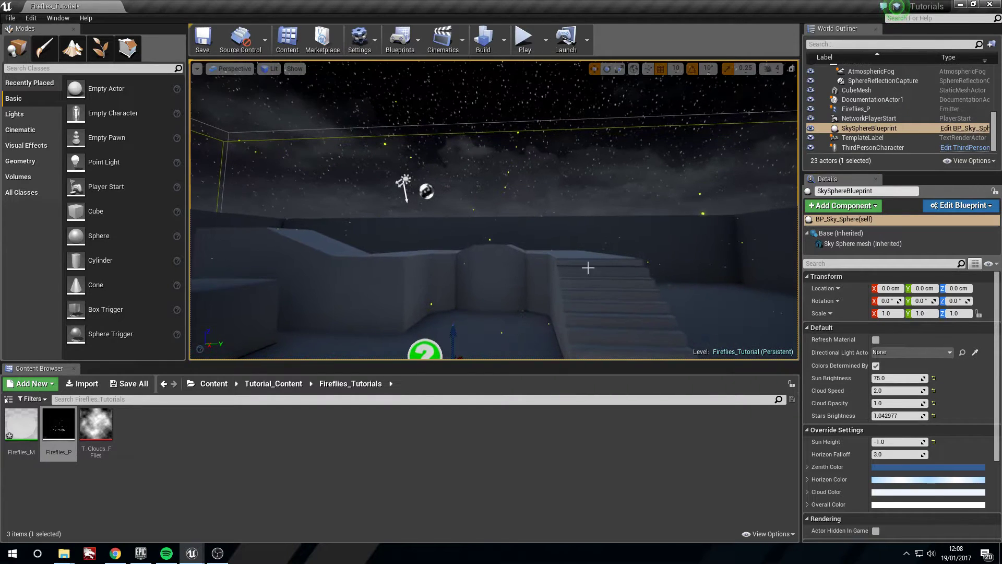
# Look around the arena to examine the fireflies against the night sky.
pyautogui.click(724, 261)
pyautogui.moveTo(725, 261); pyautogui.dragTo(633, 163, button='right')
pyautogui.click(659, 257)
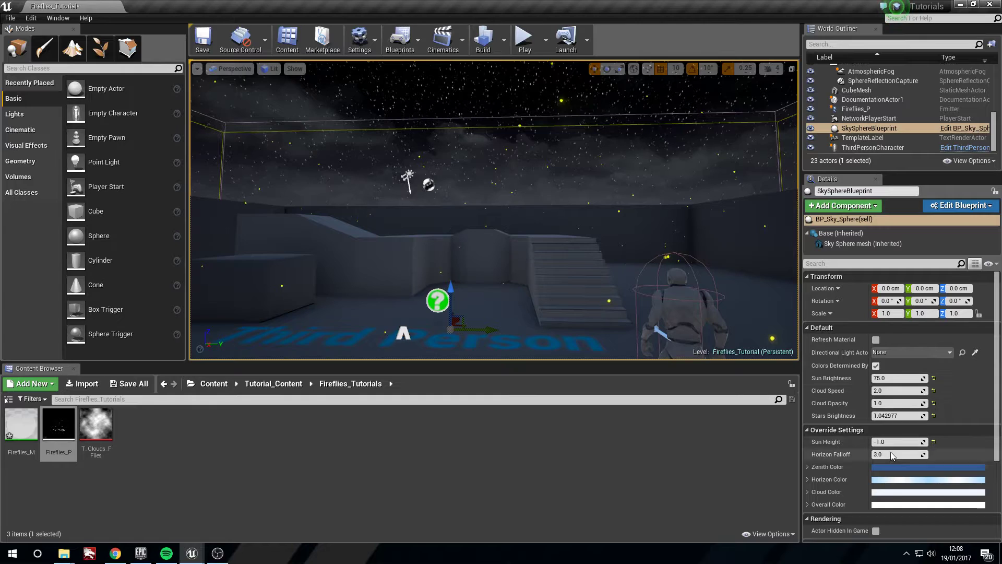
pyautogui.moveTo(558, 278); pyautogui.dragTo(590, 340, button='right')
pyautogui.click(704, 245)
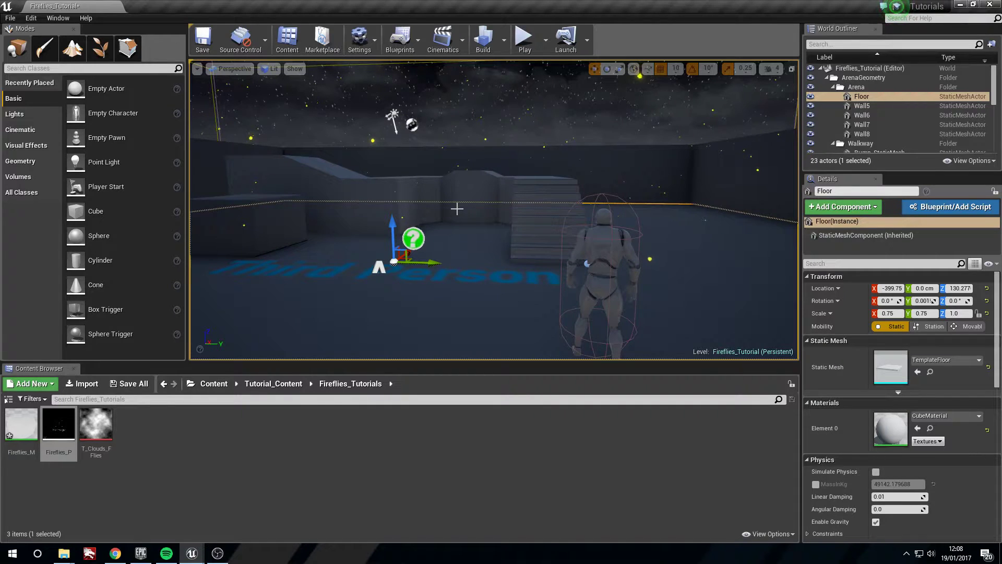
pyautogui.moveTo(457, 209); pyautogui.dragTo(532, 167, button='right')
pyautogui.press('w')
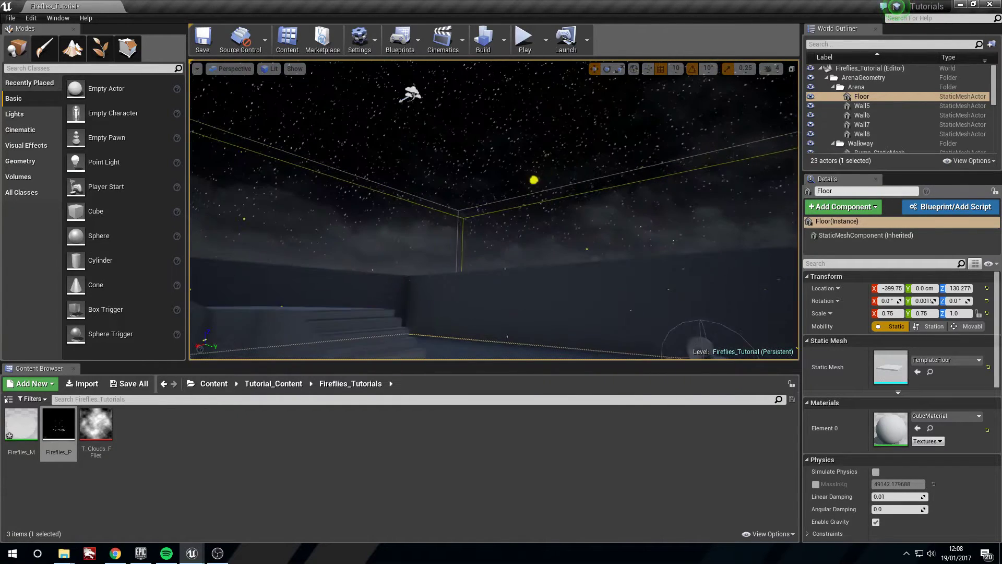
pyautogui.moveTo(449, 167); pyautogui.dragTo(492, 206, button='right')
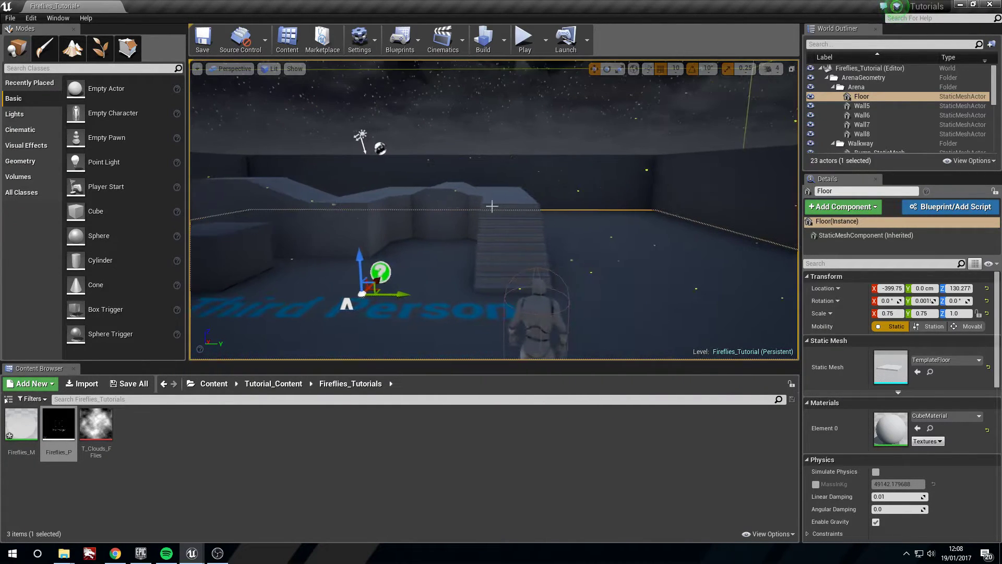
# Open the Fireflies_M material and move the Particle Color, RadialGradientExponential and Multiply nodes farther from the output node.
pyautogui.doubleClick(24, 424)
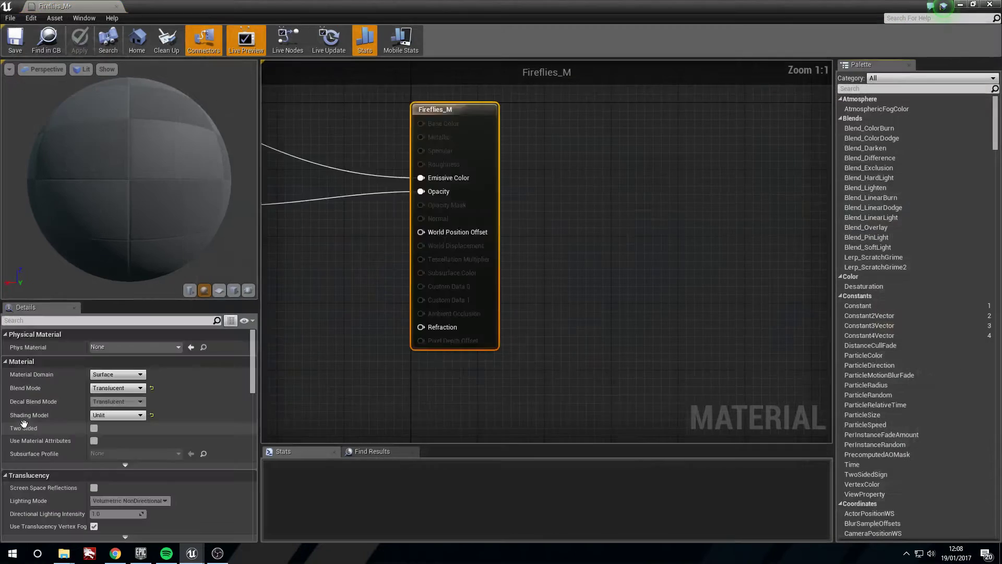
pyautogui.moveTo(644, 258); pyautogui.dragTo(425, 392)
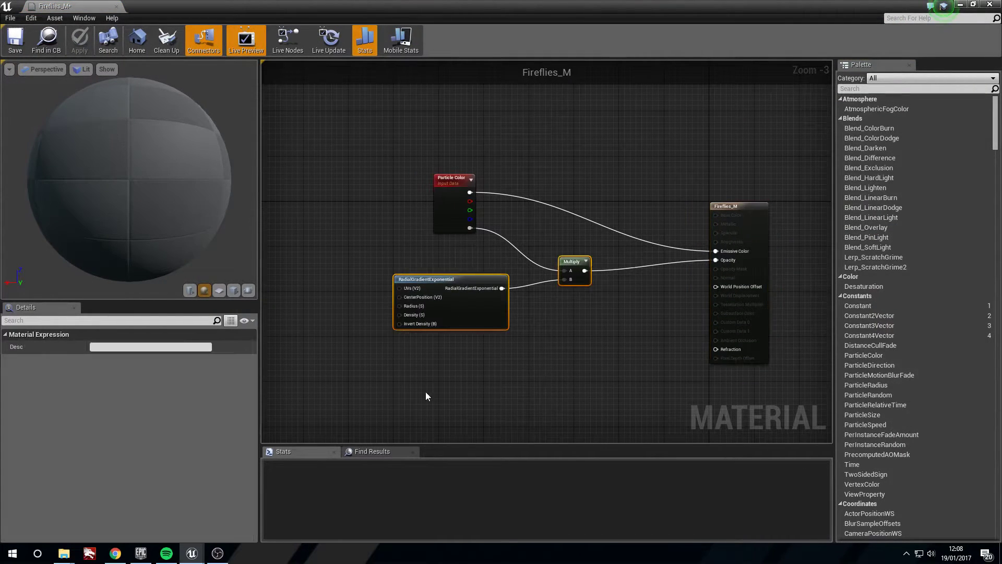
pyautogui.moveTo(481, 287); pyautogui.dragTo(344, 277)
pyautogui.moveTo(397, 276); pyautogui.dragTo(547, 289, button='right')
pyautogui.moveTo(452, 293); pyautogui.dragTo(568, 274)
pyautogui.moveTo(568, 274); pyautogui.dragTo(522, 267, button='right')
pyautogui.moveTo(489, 214); pyautogui.dragTo(695, 334)
pyautogui.moveTo(565, 192); pyautogui.dragTo(496, 124)
pyautogui.click(519, 294)
pyautogui.moveTo(519, 295); pyautogui.dragTo(475, 311, button='right')
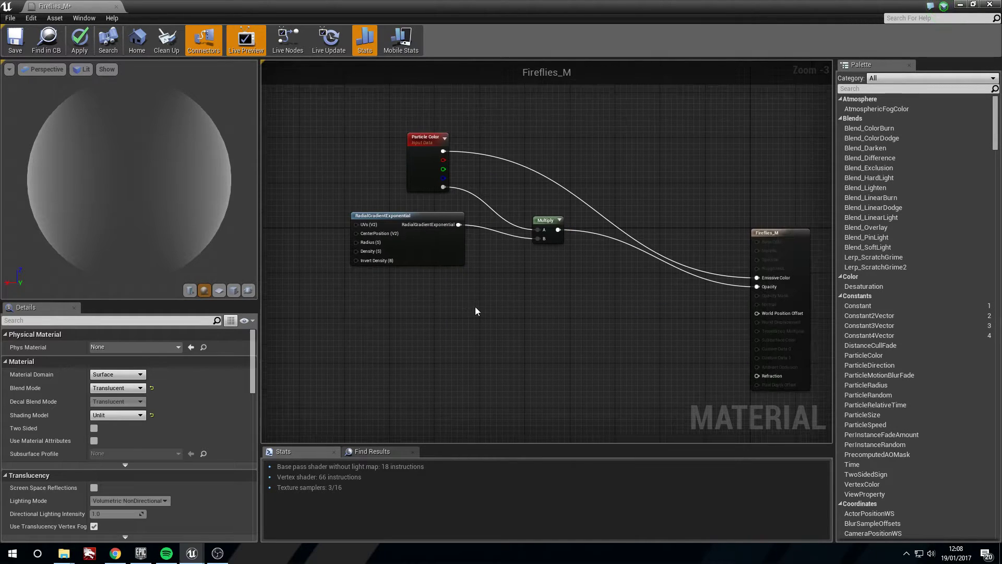
# Restore the material editor to a smaller window and add the T_Clouds_FFlies texture to the graph as a Texture Sample.
pyautogui.doubleClick(562, 9)
pyautogui.click(96, 428)
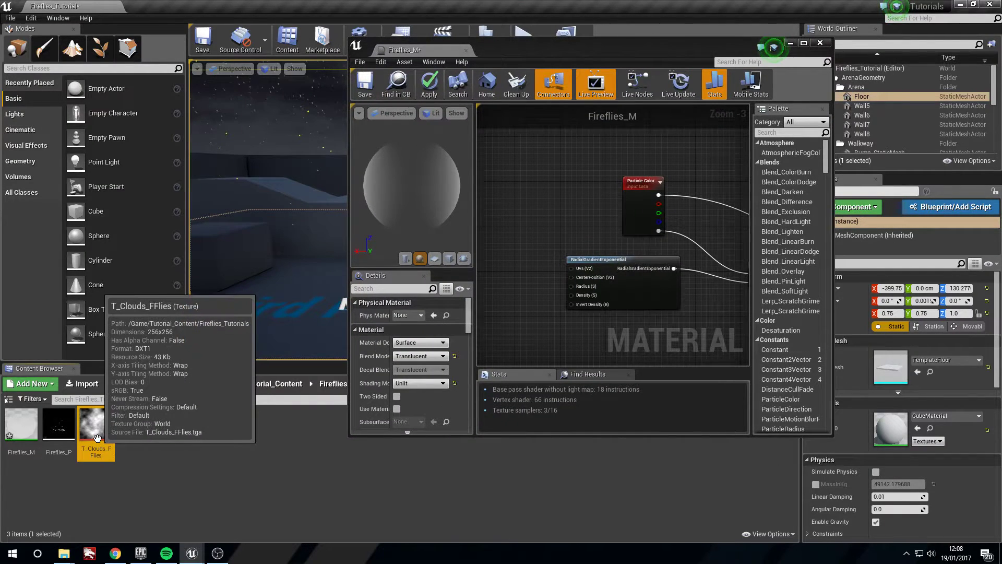
pyautogui.moveTo(663, 311); pyautogui.dragTo(539, 262, button='right')
pyautogui.scroll(-2, 541, 262)
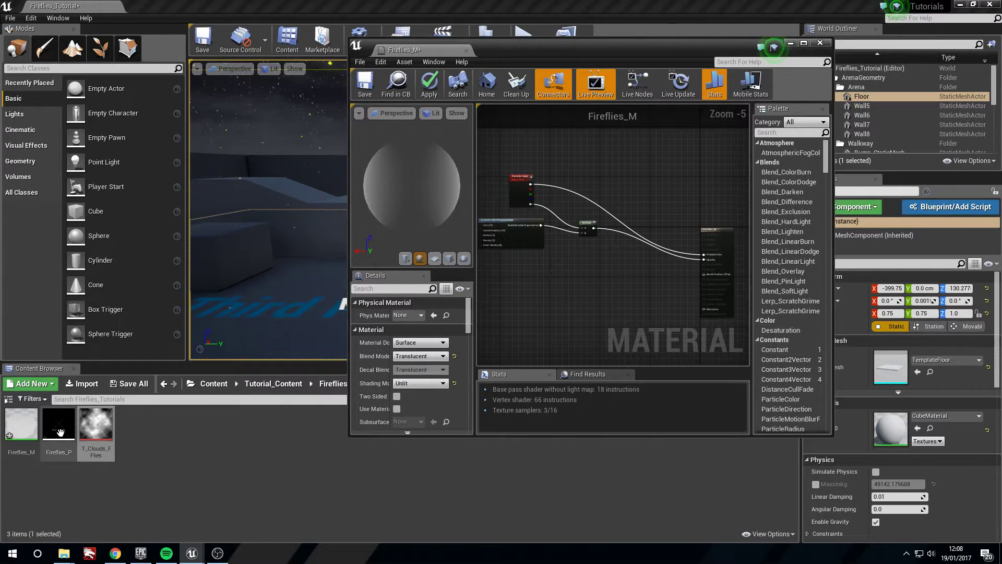
pyautogui.moveTo(96, 428); pyautogui.dragTo(561, 287)
pyautogui.scroll(4, 556, 314)
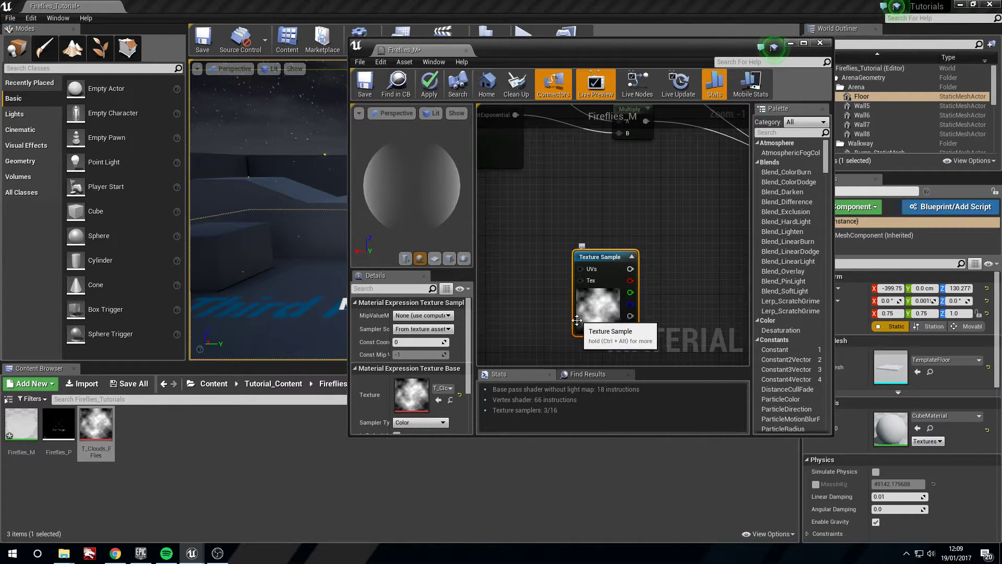
# Maximize the material editor and move the Texture Sample node up, nearer to the existing Multiply node.
pyautogui.moveTo(616, 321); pyautogui.dragTo(630, 352, button='right')
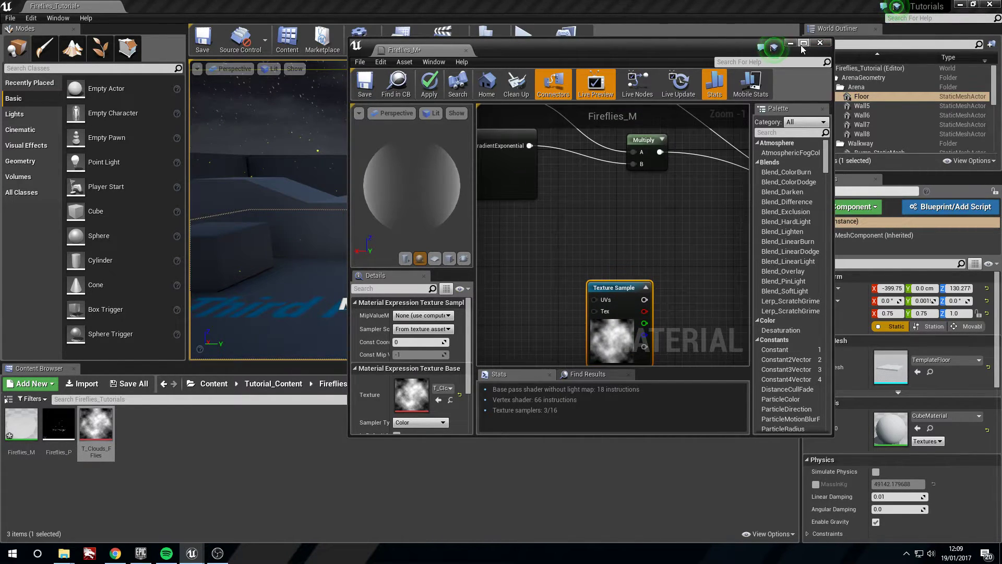
pyautogui.click(802, 45)
pyautogui.moveTo(465, 267); pyautogui.dragTo(647, 334, button='right')
pyautogui.moveTo(587, 316); pyautogui.dragTo(587, 280)
pyautogui.moveTo(388, 326); pyautogui.dragTo(519, 330, button='right')
# Add a WorldPosition node to the graph, well before the Texture Sample and below RadialGradientExponential.
pyautogui.rightClick(343, 316)
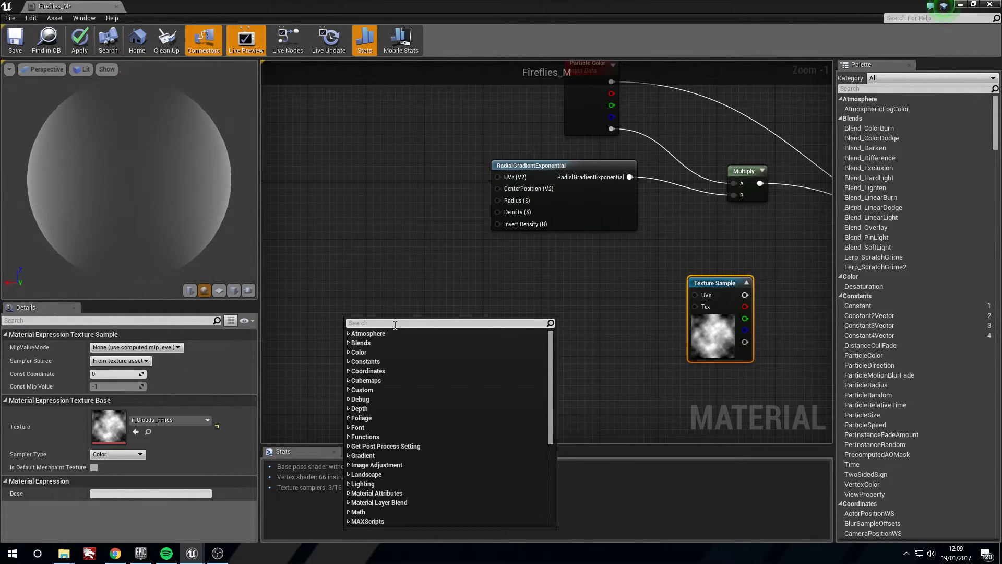
pyautogui.write('b')
pyautogui.press('BackSpace')
pyautogui.write('worldpo')
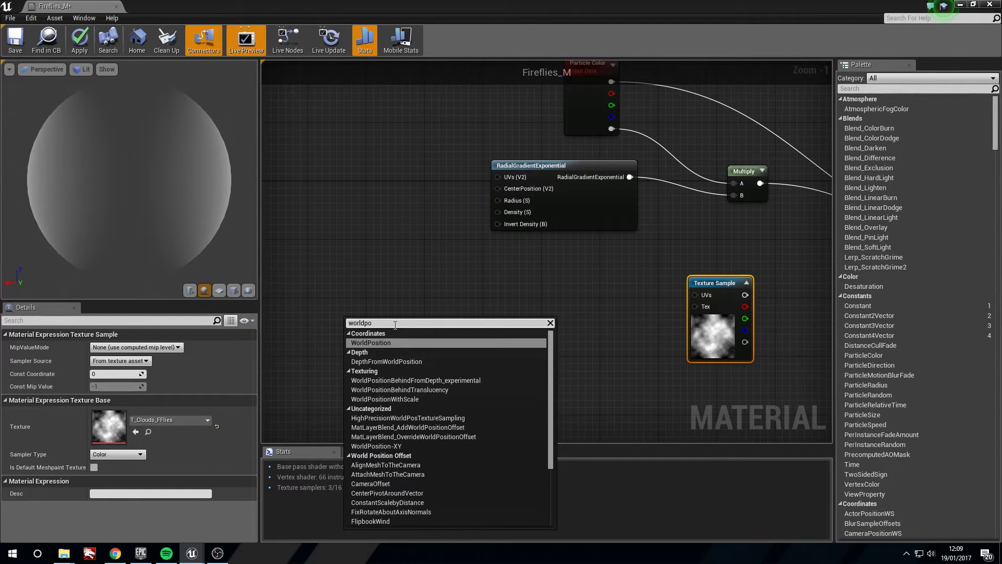
pyautogui.press('Return')
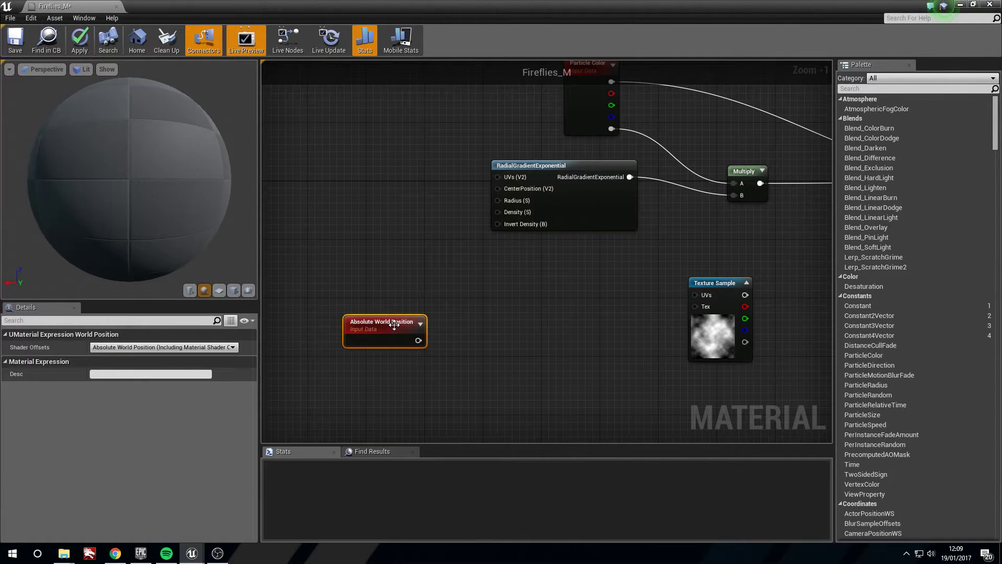
pyautogui.moveTo(394, 325); pyautogui.dragTo(382, 293)
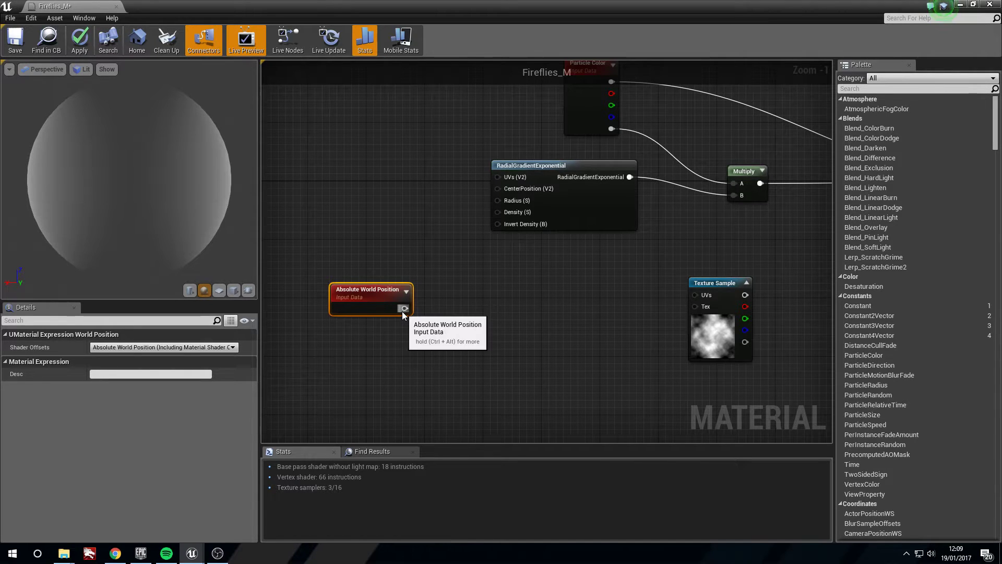
# Add a ComponentMask node for R and G, feed it from Absolute World Position, and shift both nodes away from the Texture Sample.
pyautogui.moveTo(336, 283); pyautogui.dragTo(384, 293, button='right')
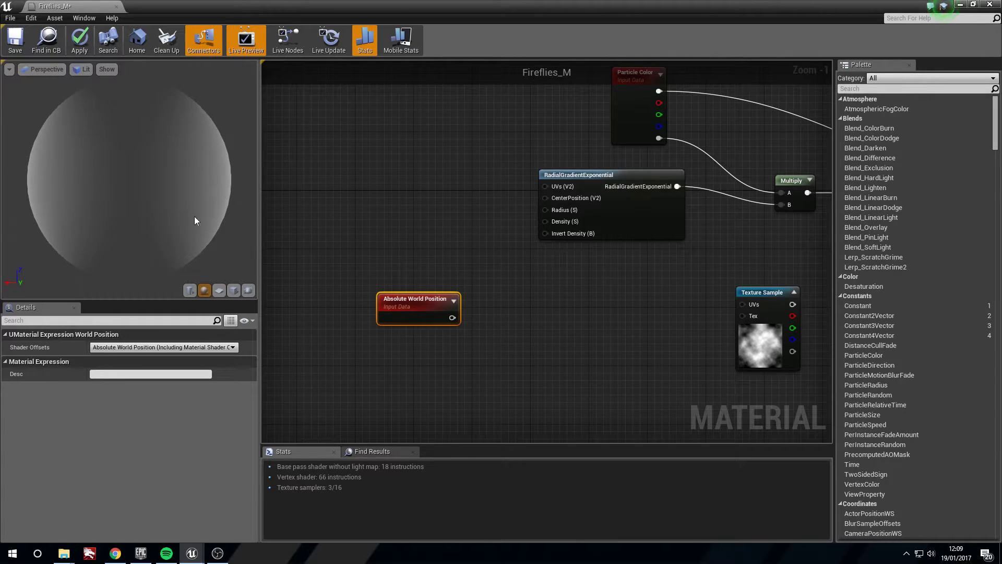
pyautogui.moveTo(54, 239); pyautogui.dragTo(115, 233)
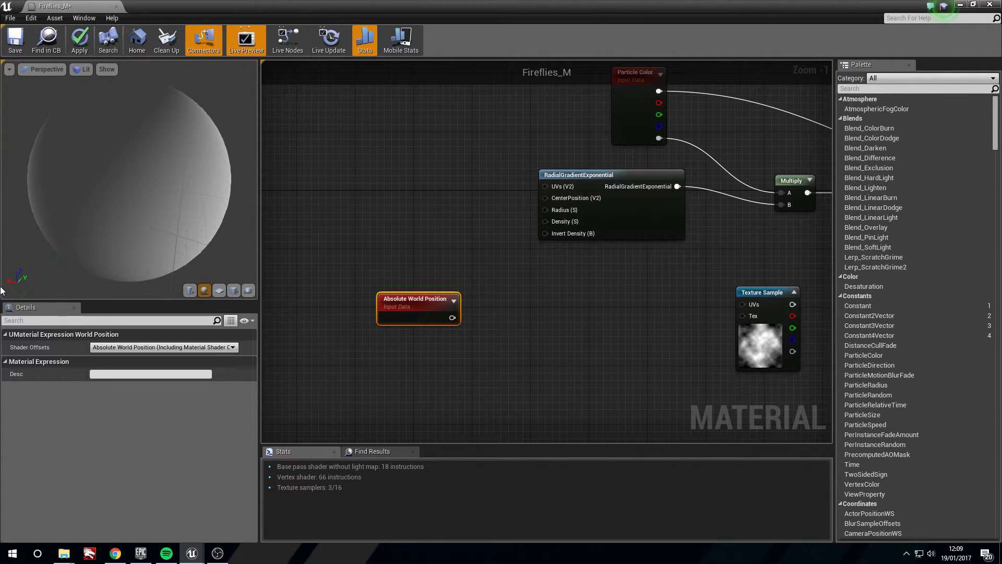
pyautogui.moveTo(478, 279); pyautogui.dragTo(474, 277, button='right')
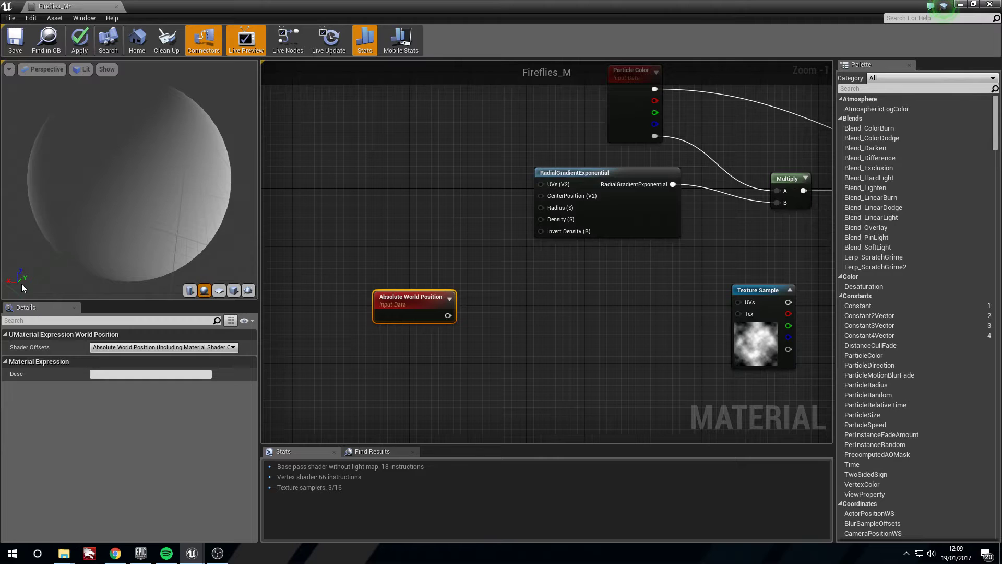
pyautogui.rightClick(486, 316)
pyautogui.write('compon')
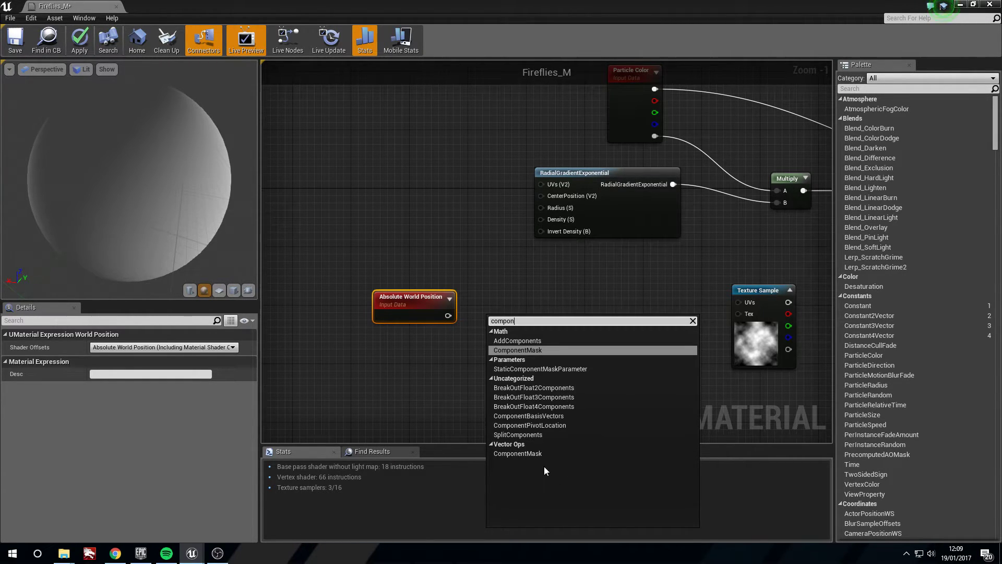
pyautogui.click(536, 456)
pyautogui.moveTo(513, 319); pyautogui.dragTo(509, 311)
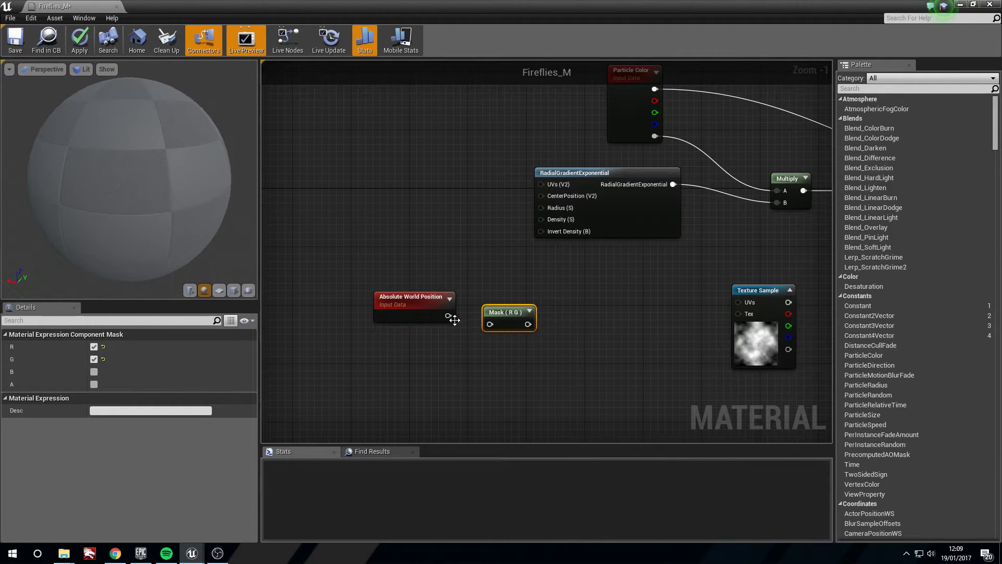
pyautogui.moveTo(448, 315); pyautogui.dragTo(496, 306)
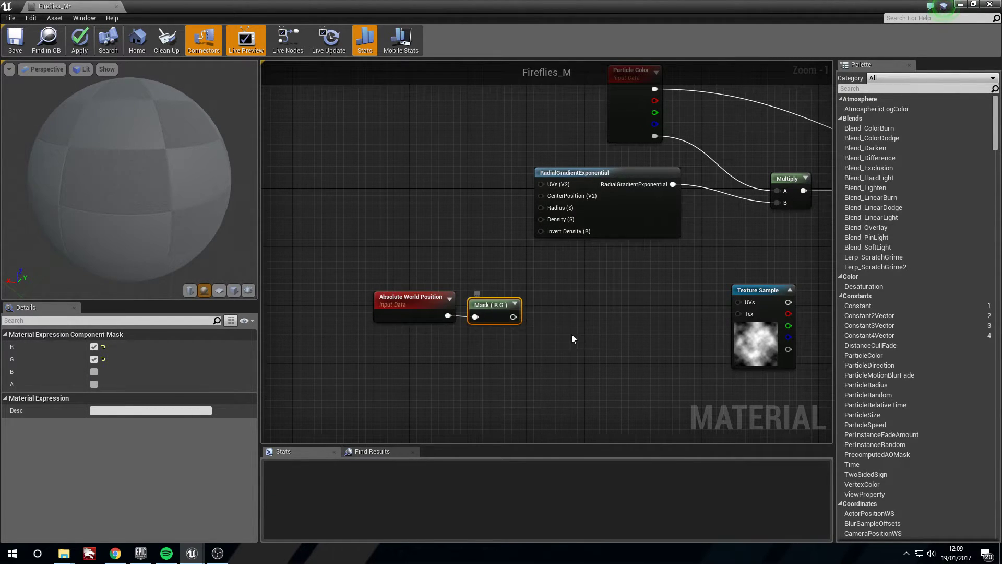
pyautogui.moveTo(400, 283); pyautogui.dragTo(481, 332)
pyautogui.moveTo(440, 304); pyautogui.dragTo(418, 305)
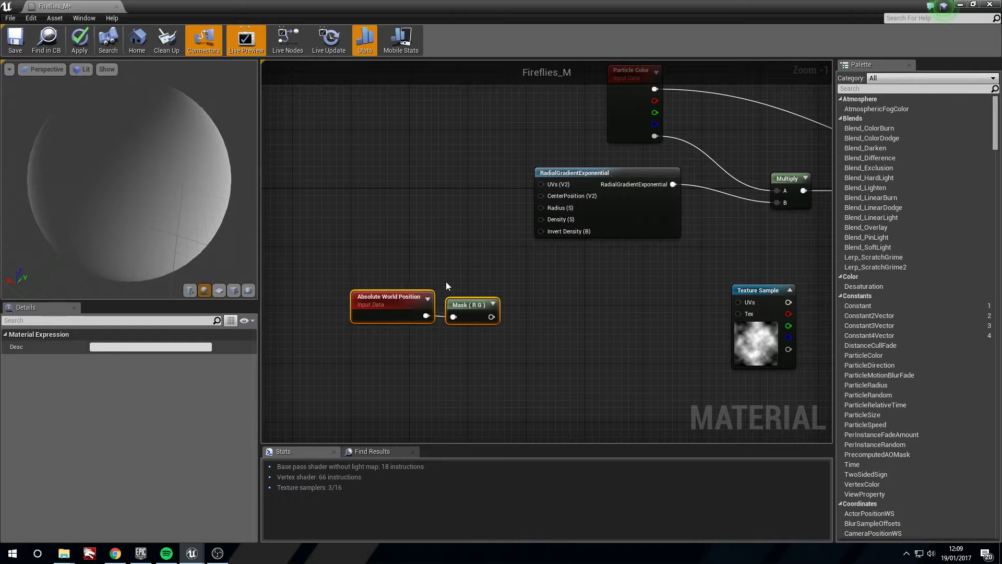
# Add a Divide node fed by the RG mask, set its Const B to 150, and place it beside the mask.
pyautogui.click(517, 315)
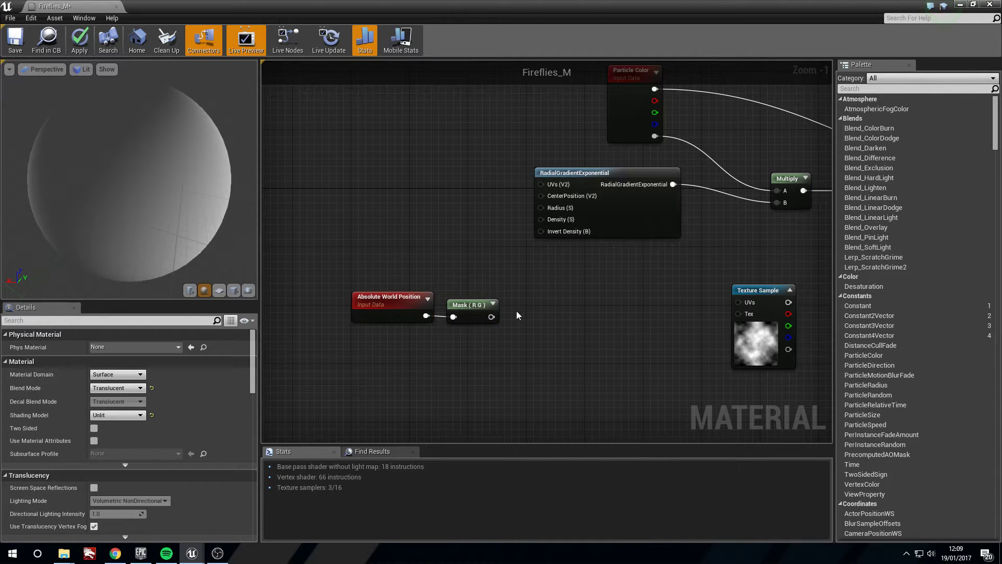
pyautogui.click(547, 317)
pyautogui.moveTo(491, 317); pyautogui.dragTo(551, 324)
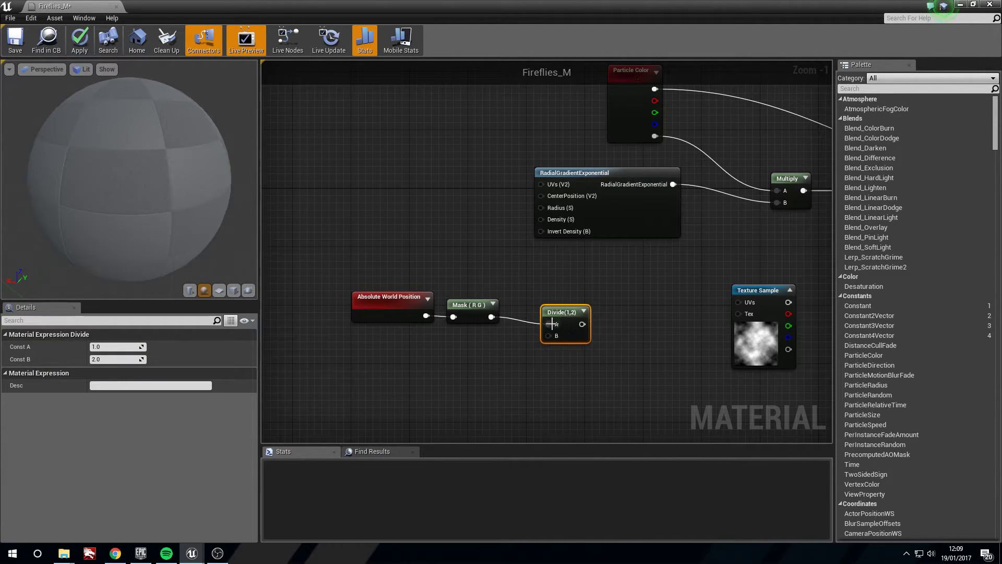
pyautogui.click(119, 359)
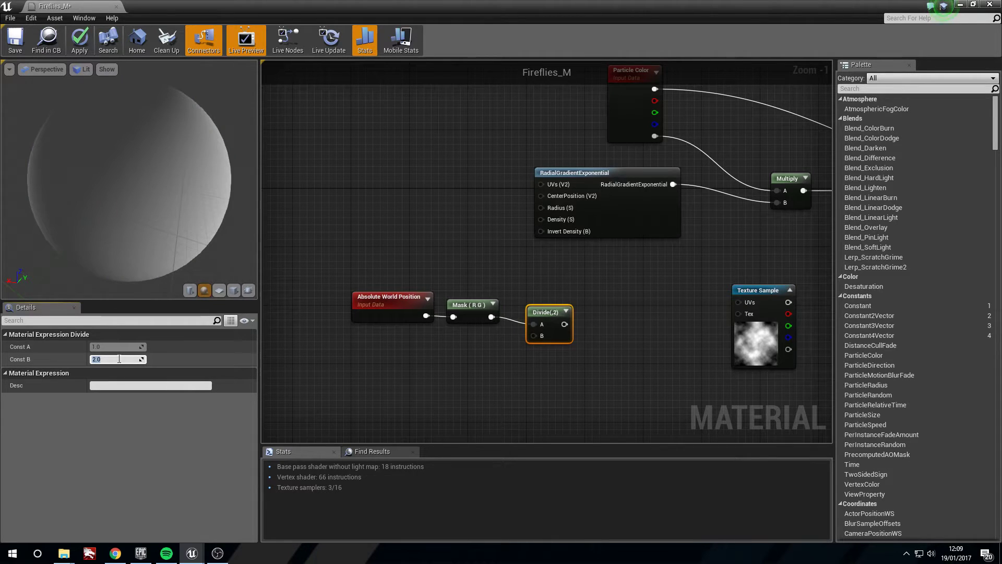
pyautogui.press('Return')
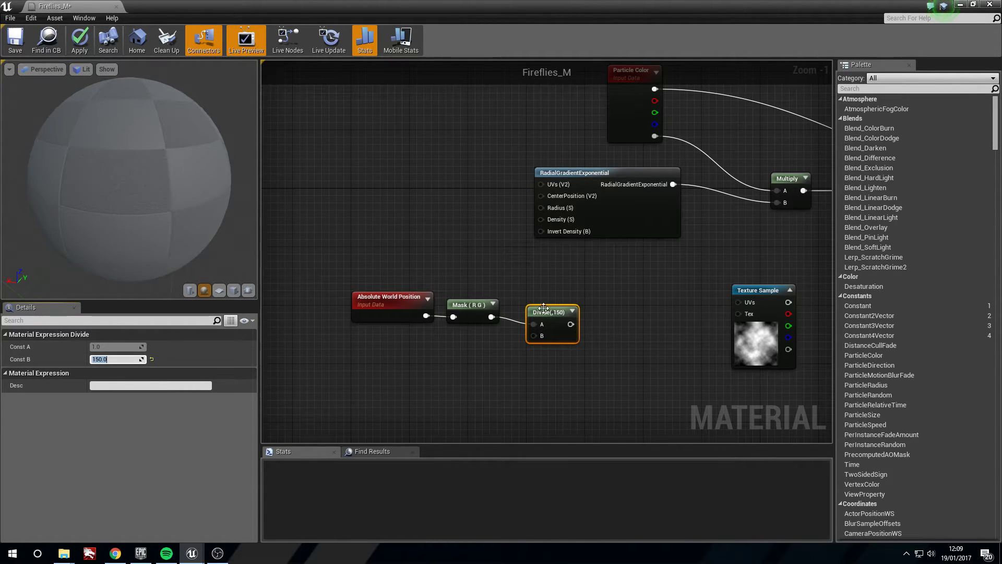
pyautogui.moveTo(551, 313); pyautogui.dragTo(537, 307)
pyautogui.click(603, 313)
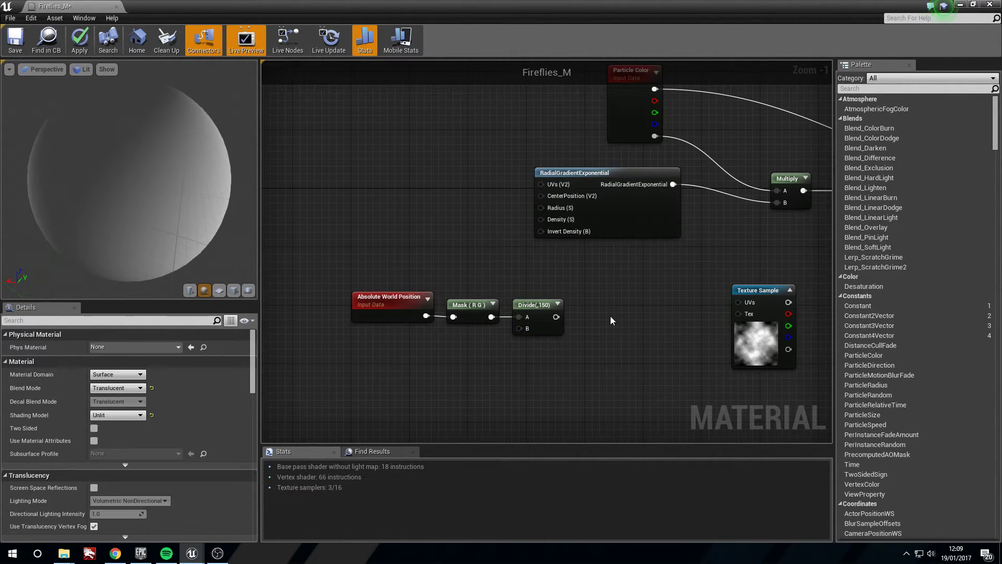
# Add a Panner node, connect the Divide output to its Coordinate, and set Speed X and Speed Y to 0.1.
pyautogui.click(618, 308)
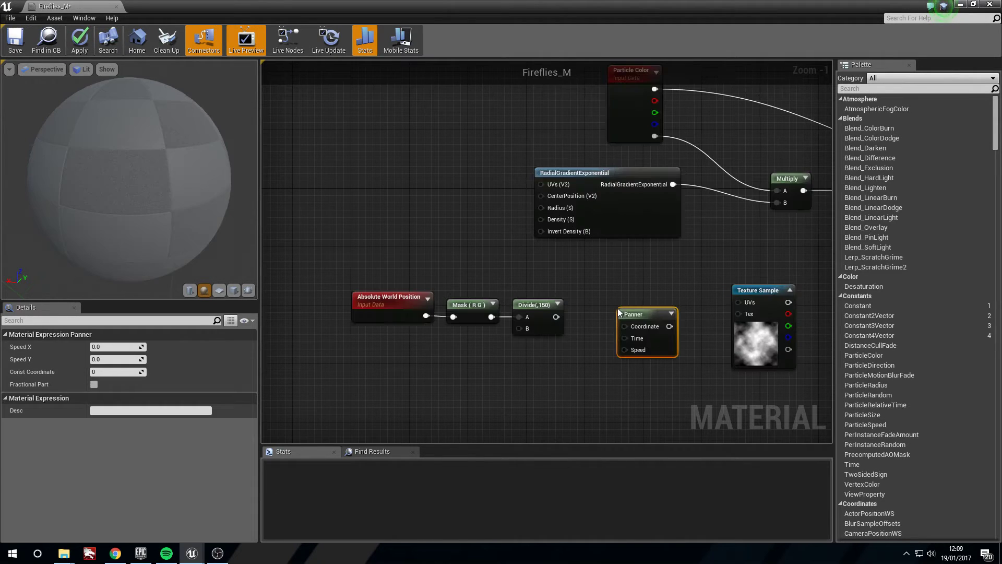
pyautogui.moveTo(646, 318); pyautogui.dragTo(635, 316)
pyautogui.moveTo(555, 316); pyautogui.dragTo(556, 315)
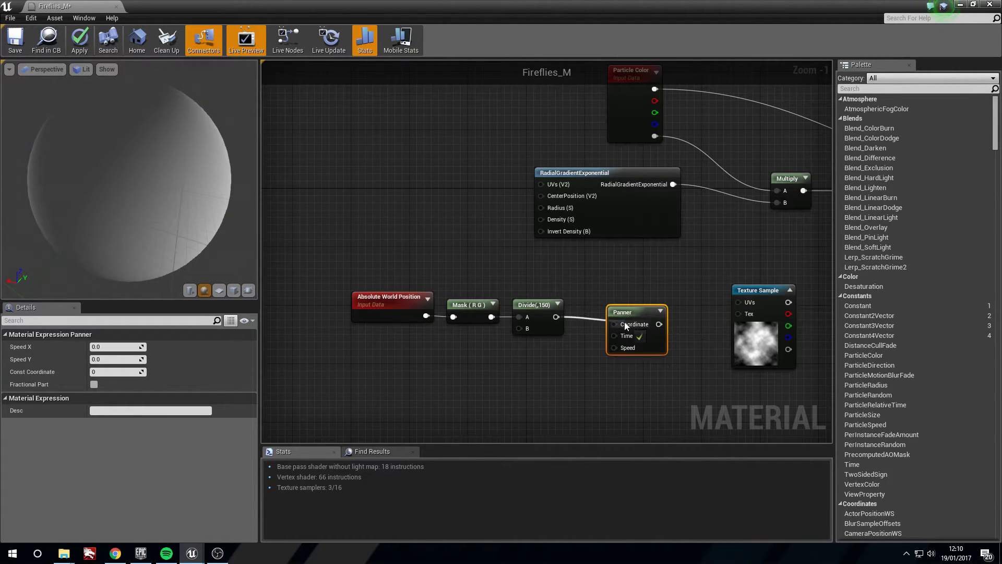
pyautogui.moveTo(625, 323); pyautogui.dragTo(608, 308)
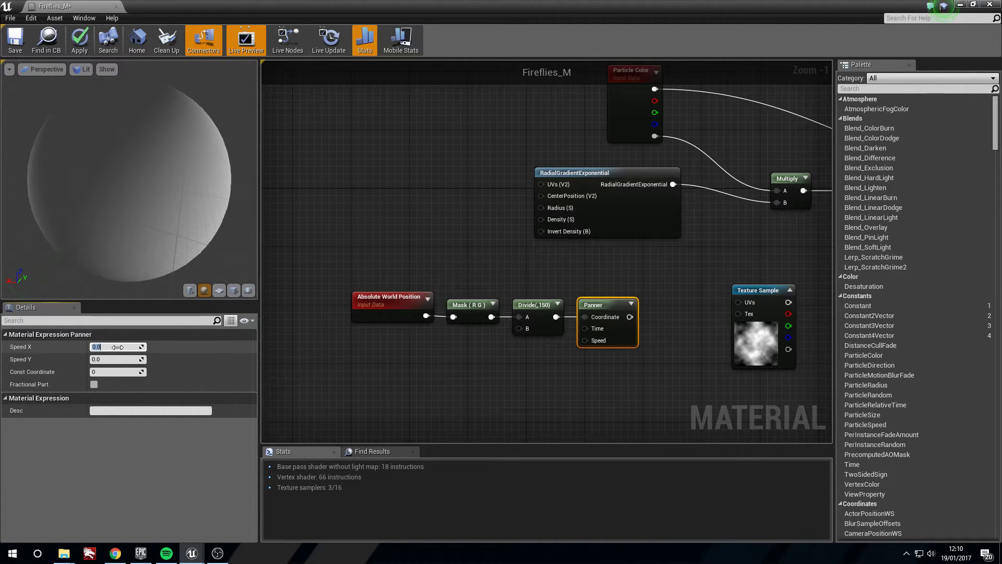
pyautogui.press('Tab')
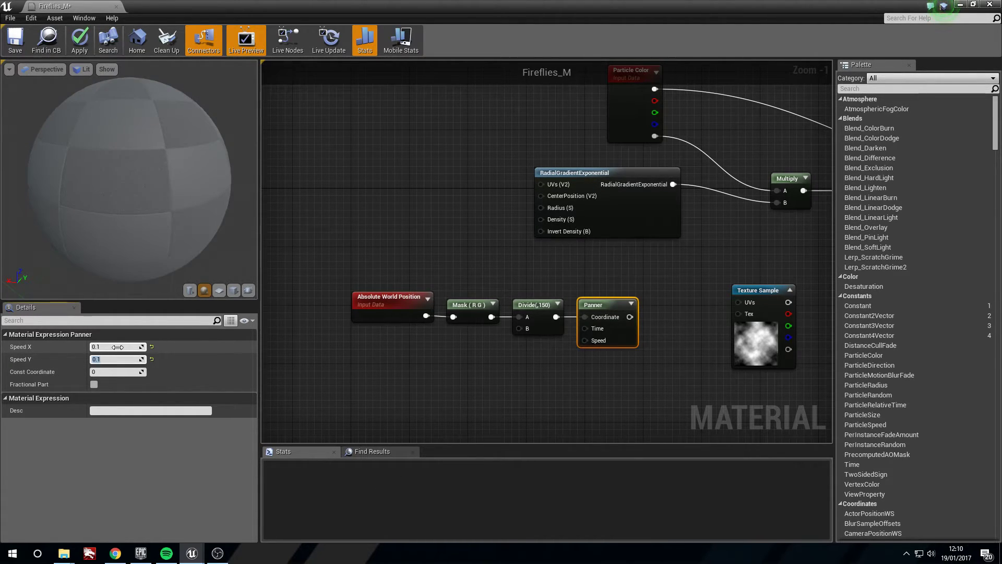
# Connect the Panner output to the Texture Sample's UVs and move the Texture Sample closer to the Panner.
pyautogui.moveTo(716, 290); pyautogui.dragTo(661, 293, button='right')
pyautogui.moveTo(700, 295); pyautogui.dragTo(686, 302)
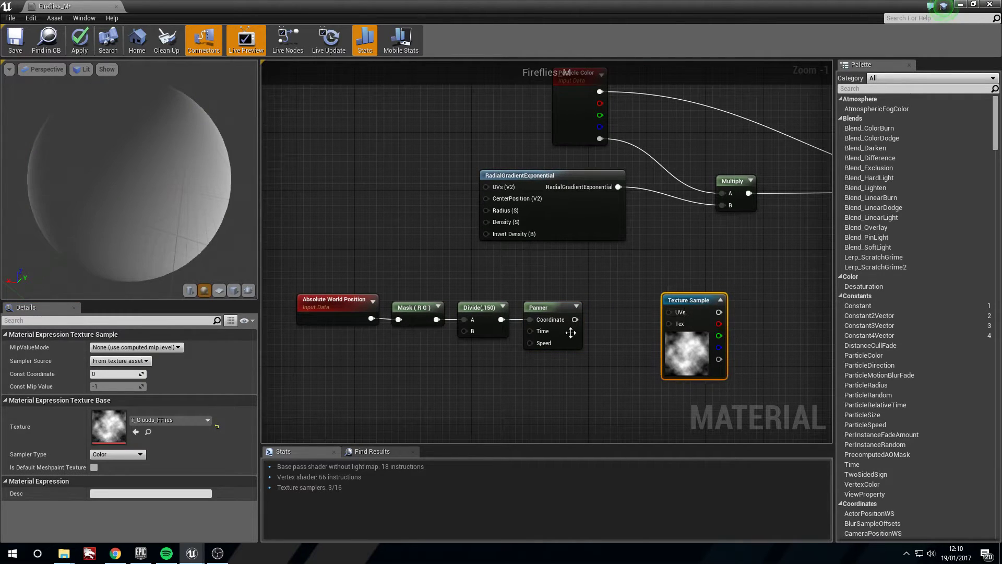
pyautogui.moveTo(574, 319); pyautogui.dragTo(576, 322)
pyautogui.moveTo(659, 315); pyautogui.dragTo(668, 313)
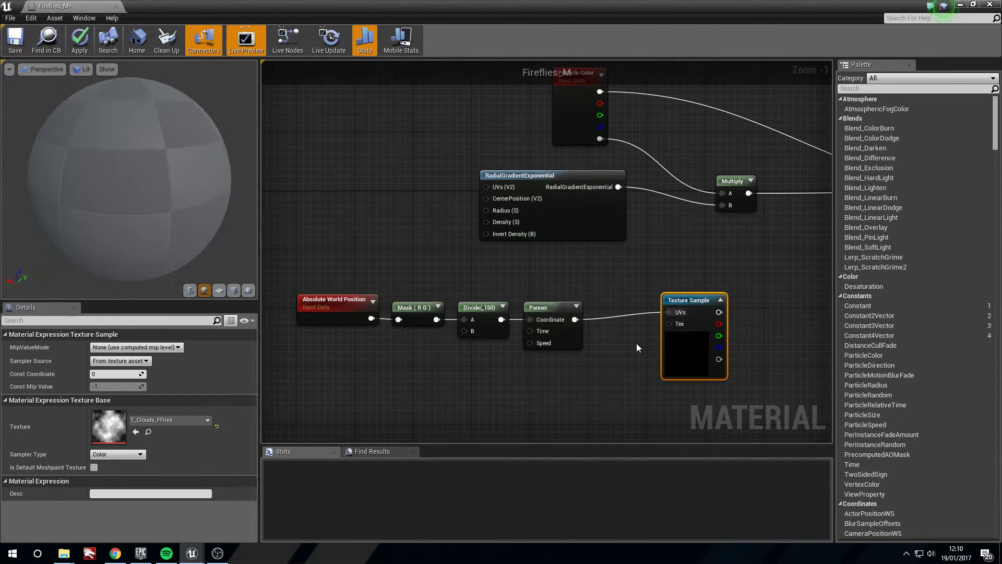
pyautogui.moveTo(674, 313); pyautogui.dragTo(638, 322, button='right')
pyautogui.moveTo(663, 311); pyautogui.dragTo(608, 311)
pyautogui.click(545, 295)
# Multiply the existing Multiply output by the Texture Sample in a new Multiply node and connect the result to Opacity.
pyautogui.moveTo(545, 295); pyautogui.dragTo(604, 280, button='right')
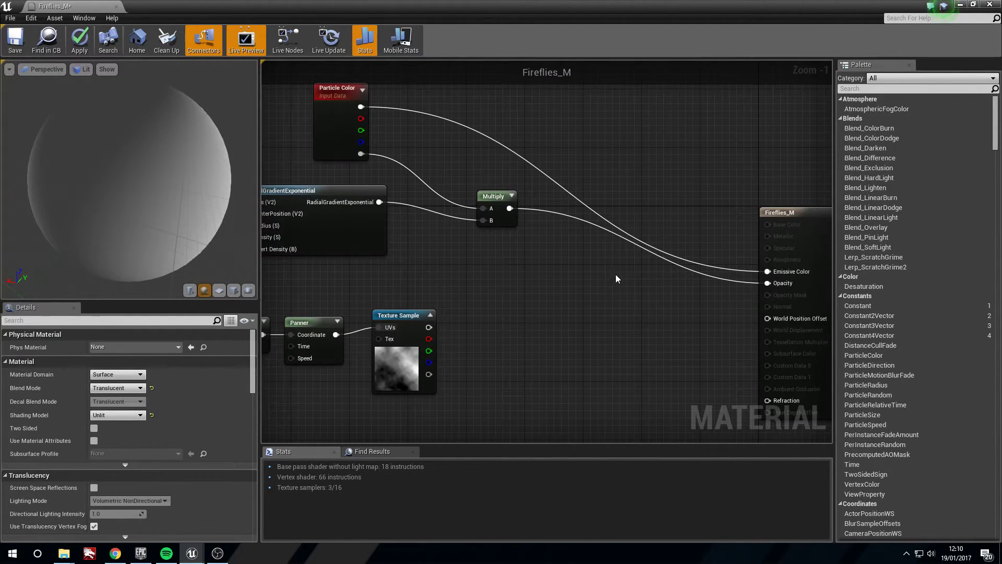
pyautogui.click(589, 284)
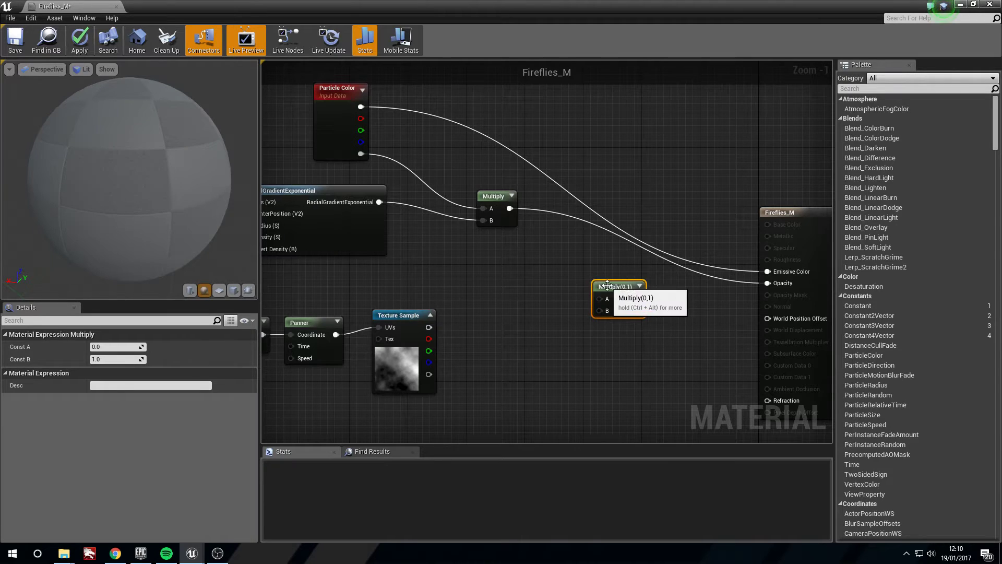
pyautogui.moveTo(509, 208); pyautogui.dragTo(598, 298)
pyautogui.moveTo(429, 327); pyautogui.dragTo(599, 309)
pyautogui.moveTo(628, 321); pyautogui.dragTo(612, 330, button='right')
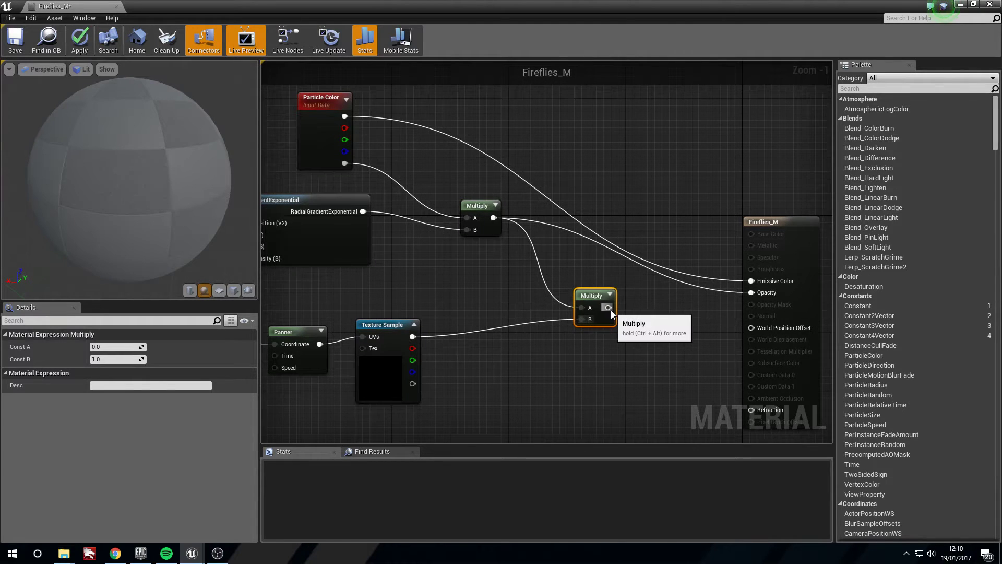
pyautogui.moveTo(608, 308); pyautogui.dragTo(755, 296)
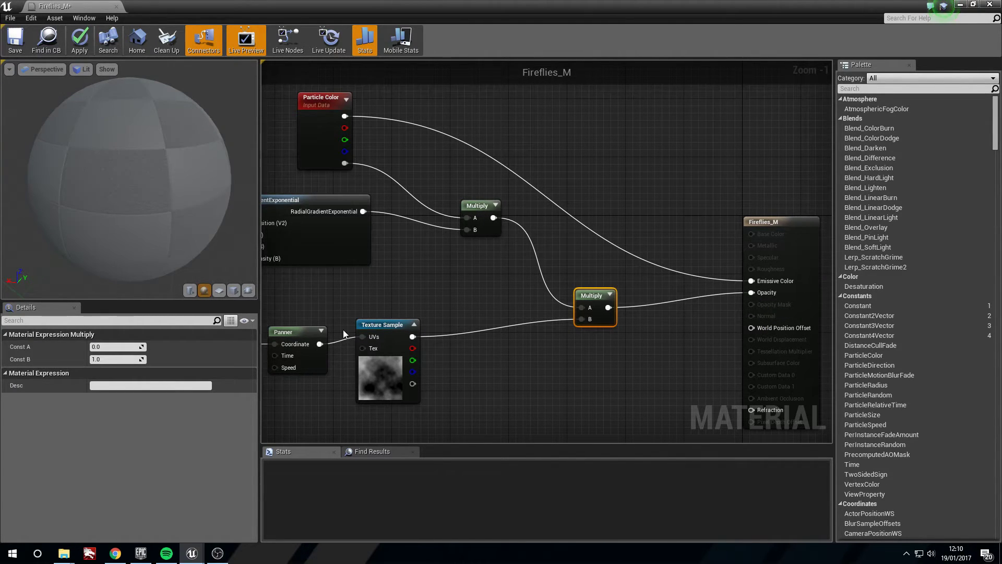
# Preview the cloud-masked material on a plane, and apply and save Fireflies_M.
pyautogui.moveTo(202, 198)
pyautogui.mouseDown()
pyautogui.moveTo(230, 198)
pyautogui.moveTo(198, 215)
pyautogui.mouseUp()
pyautogui.moveTo(159, 162); pyautogui.dragTo(101, 193)
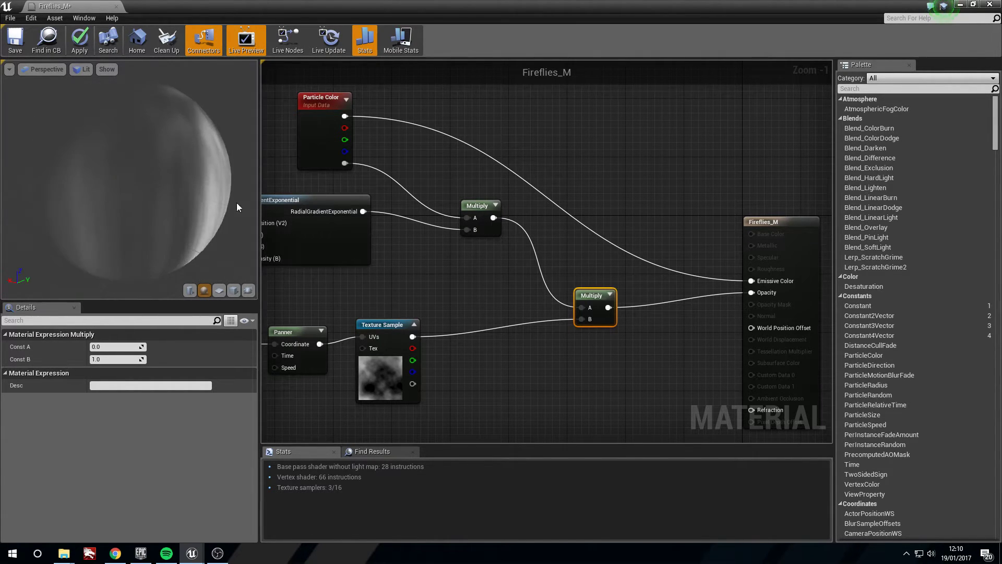
pyautogui.moveTo(219, 206); pyautogui.dragTo(146, 206)
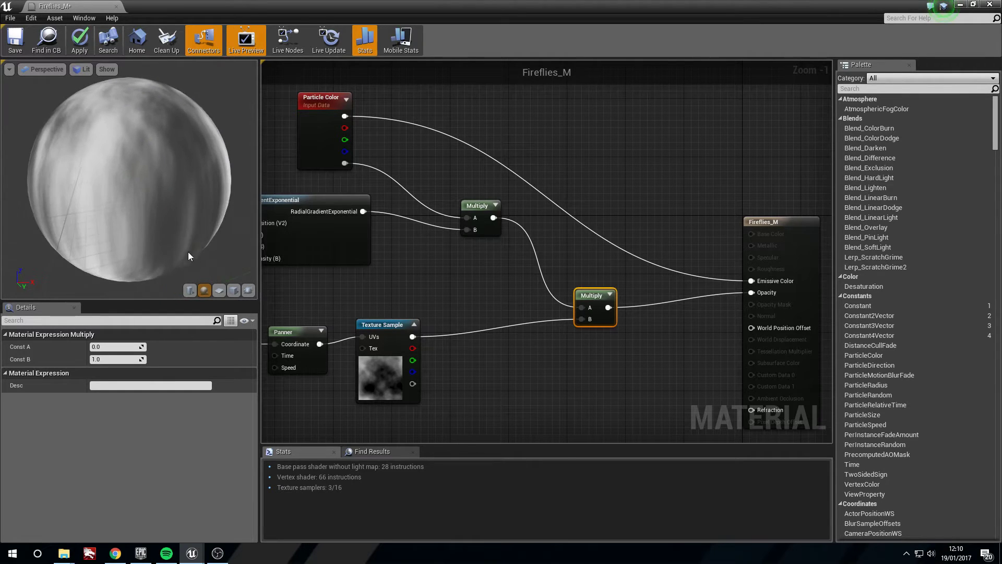
pyautogui.click(220, 290)
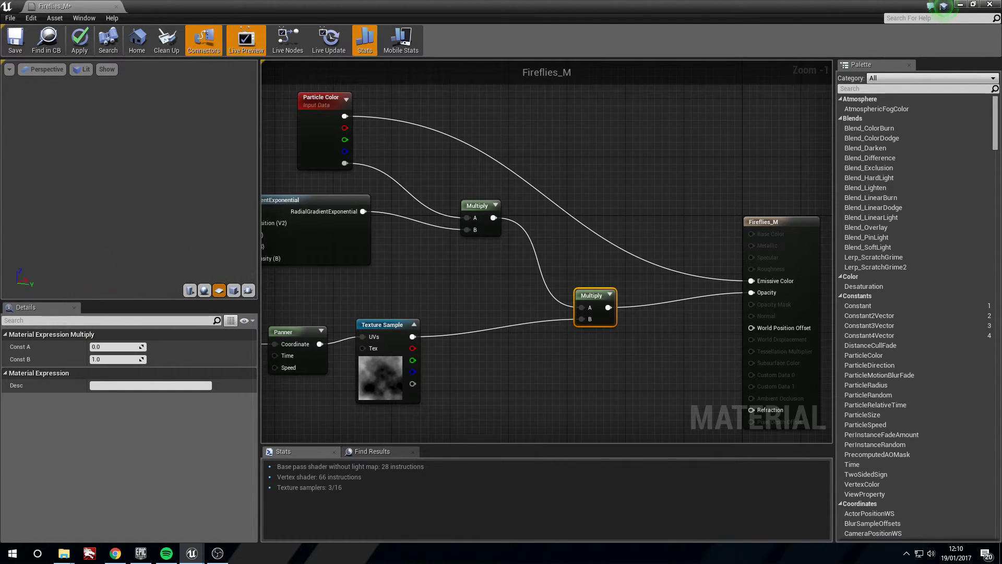
pyautogui.moveTo(42, 137); pyautogui.dragTo(157, 137)
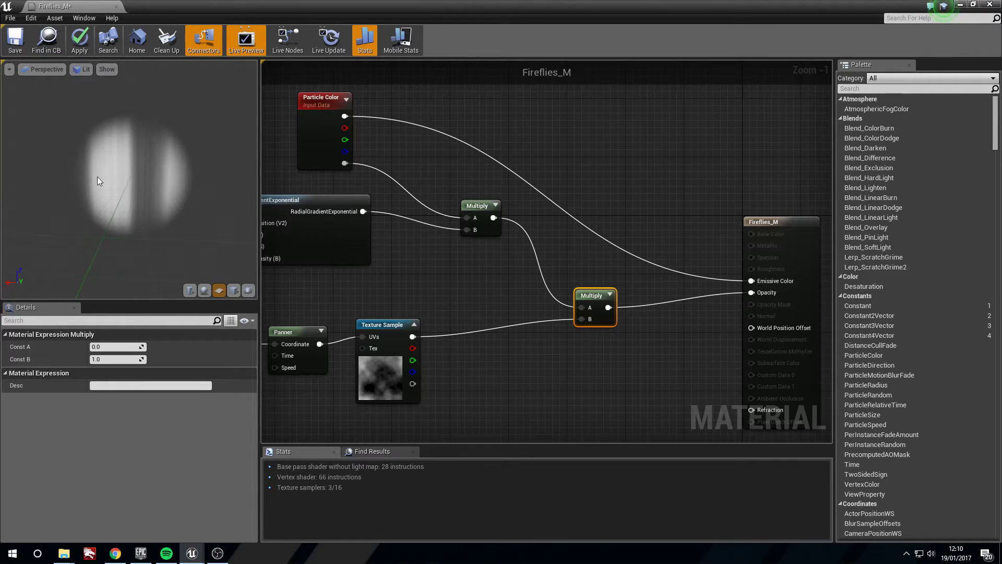
pyautogui.click(79, 39)
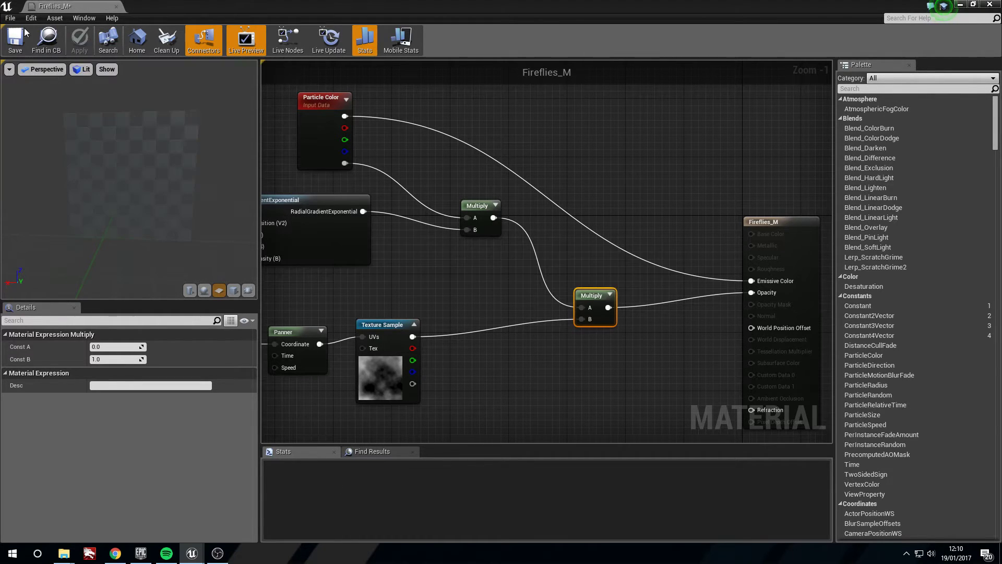
pyautogui.click(15, 38)
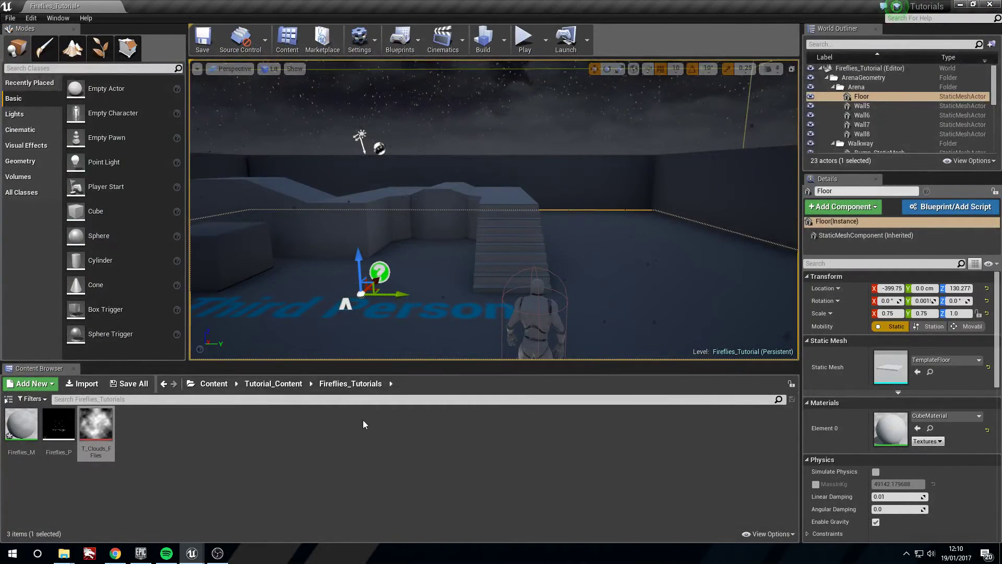
# Look around the arena from several angles to examine the fireflies with the updated material.
pyautogui.moveTo(485, 261); pyautogui.dragTo(330, 303, button='right')
pyautogui.press('d')
pyautogui.press('d')
pyautogui.moveTo(454, 201); pyautogui.dragTo(436, 201, button='right')
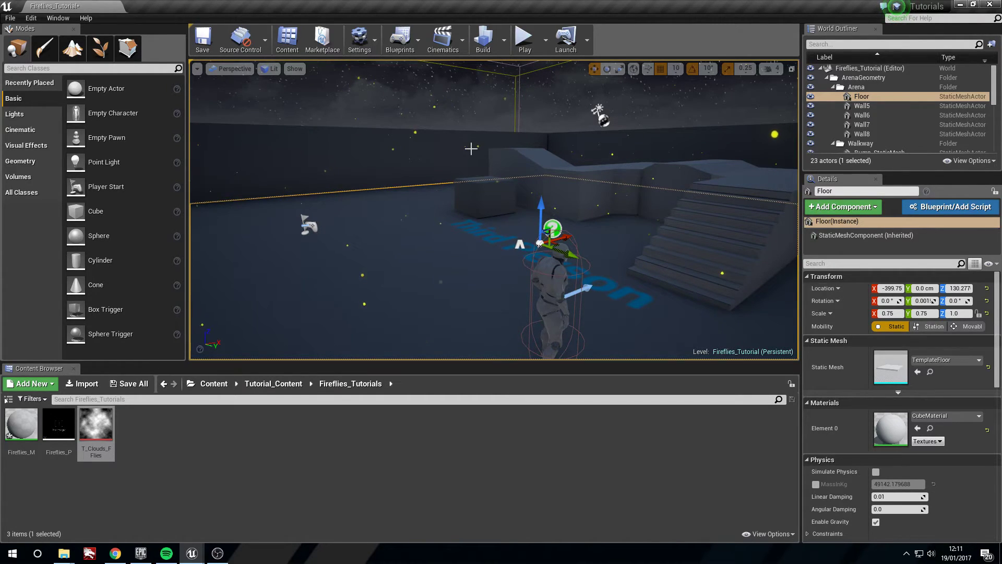
pyautogui.moveTo(421, 259); pyautogui.dragTo(486, 272, button='right')
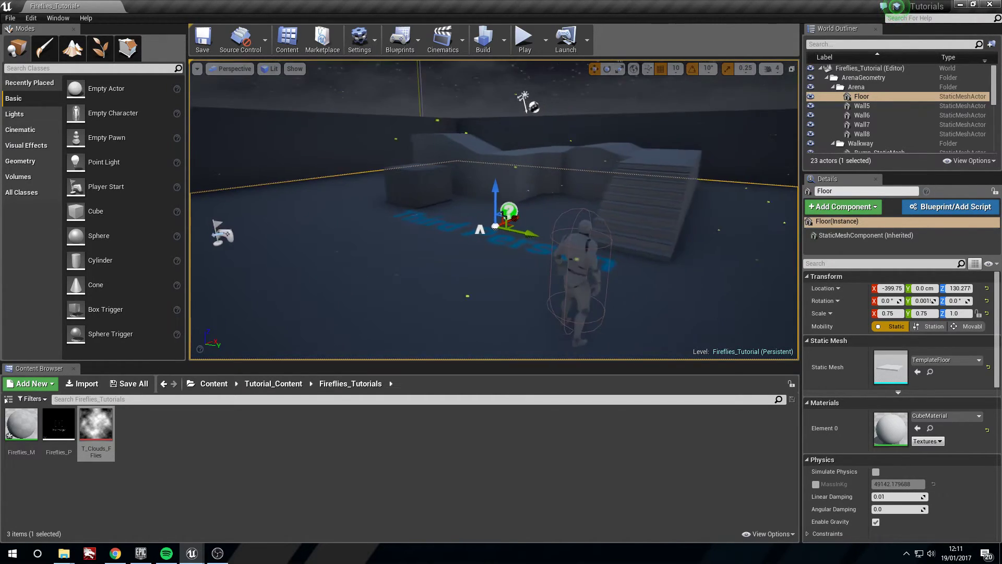
# Open the Fireflies_P particle system, add a Sphere location module to its emitter and check the particles in the preview.
pyautogui.doubleClick(59, 423)
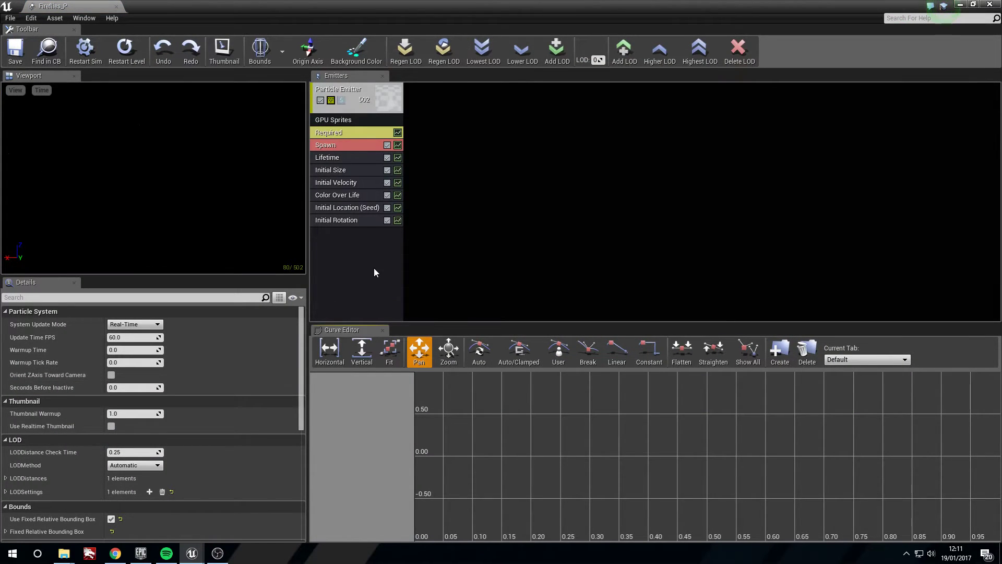
pyautogui.click(348, 245)
pyautogui.rightClick(348, 244)
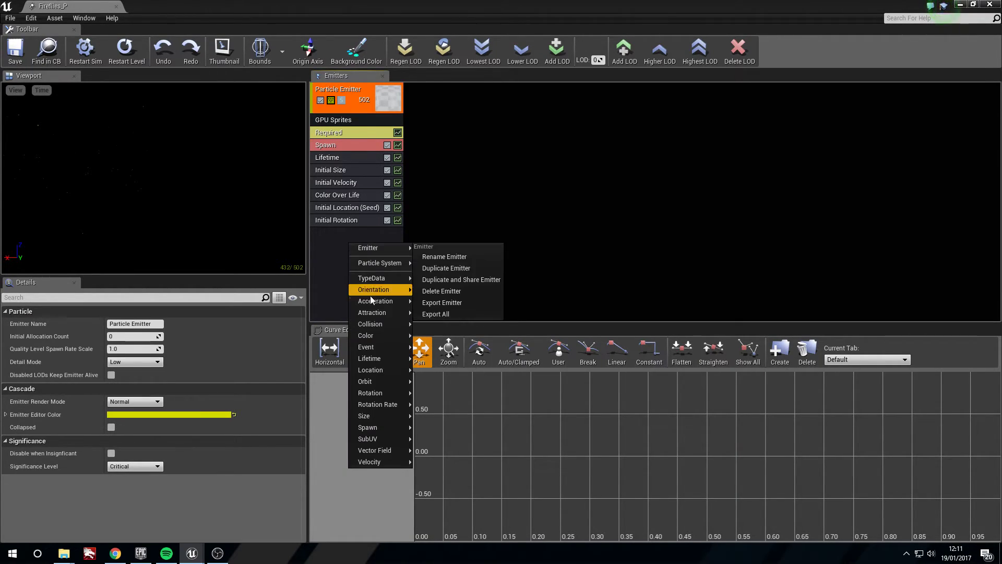
pyautogui.moveTo(390, 371)
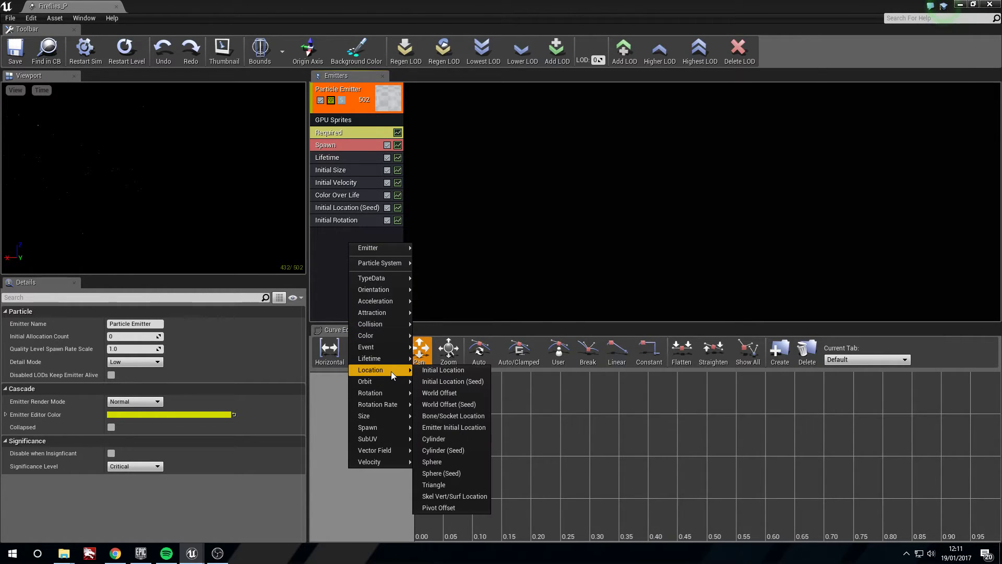
pyautogui.click(460, 461)
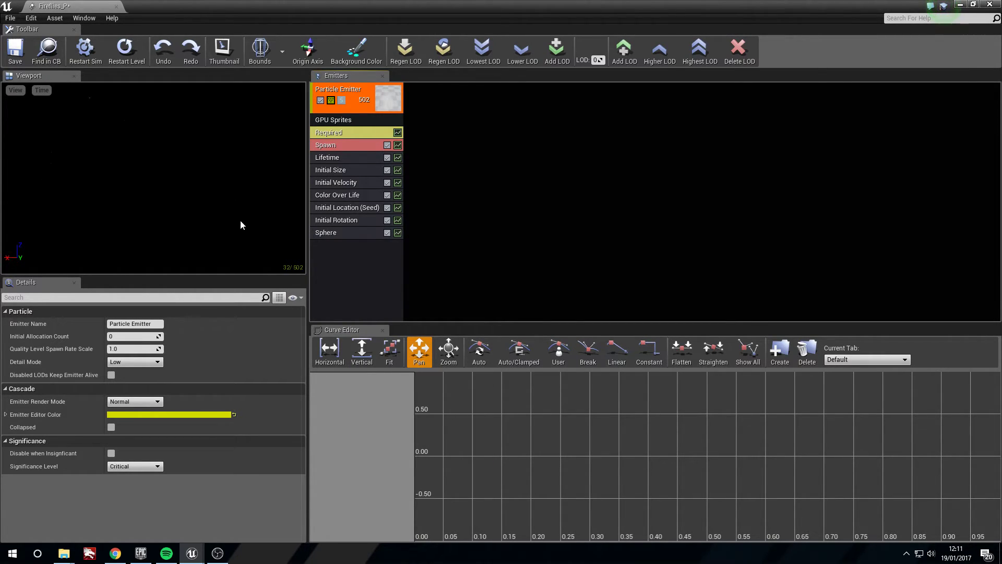
pyautogui.moveTo(243, 208); pyautogui.dragTo(261, 211)
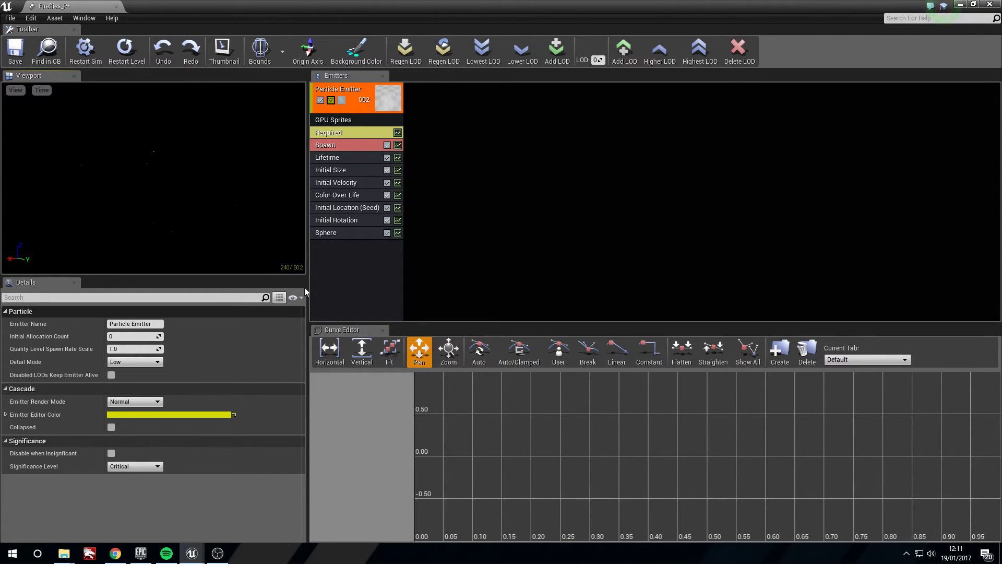
pyautogui.moveTo(185, 187); pyautogui.dragTo(209, 189)
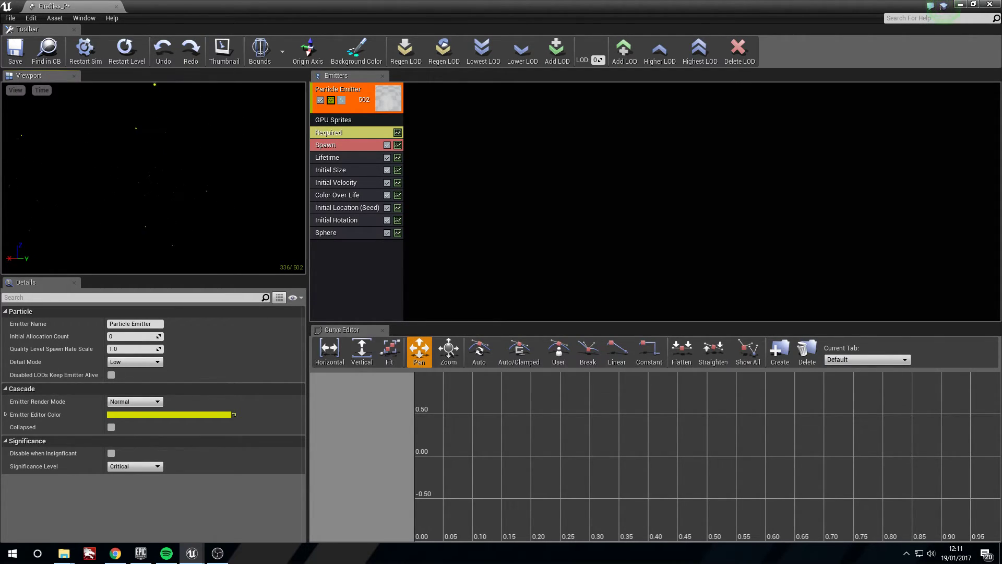
# Add an Orbit module to the fireflies emitter.
pyautogui.rightClick(368, 255)
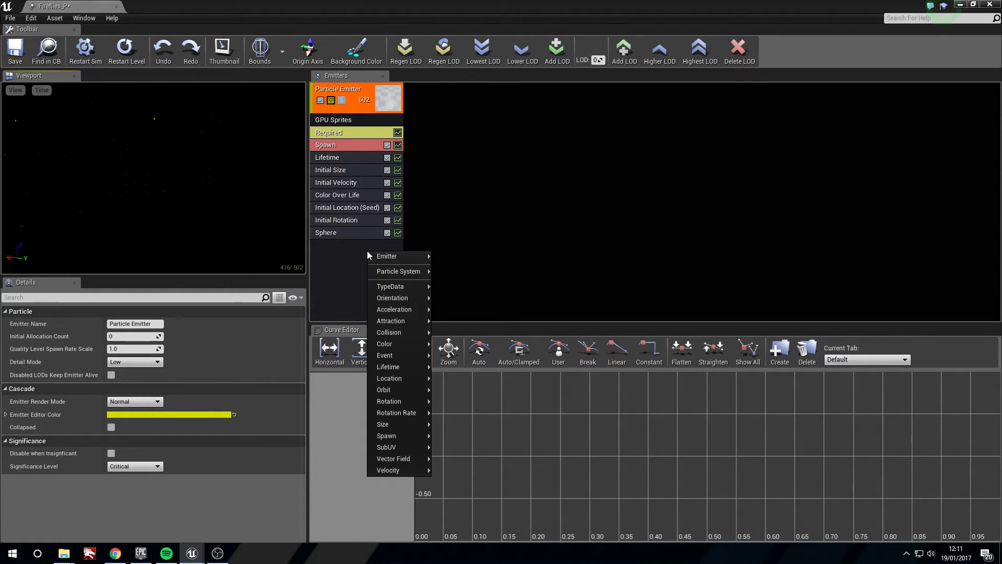
pyautogui.moveTo(408, 441)
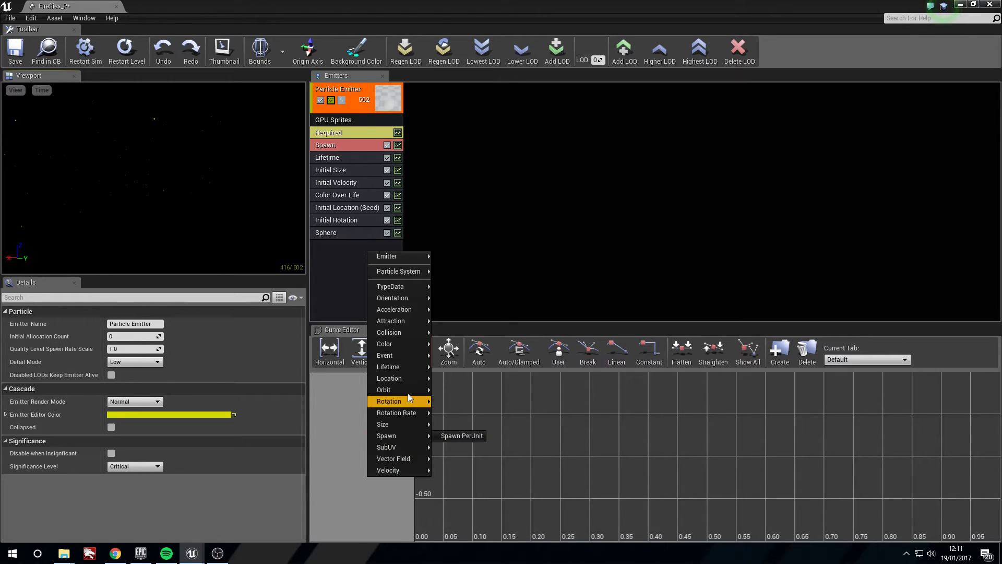
pyautogui.moveTo(408, 389)
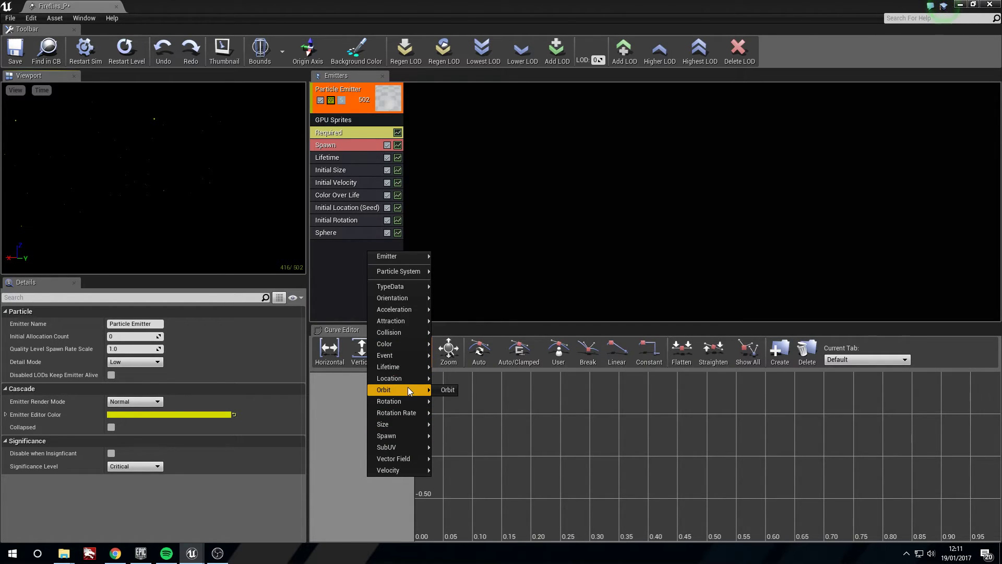
pyautogui.click(446, 394)
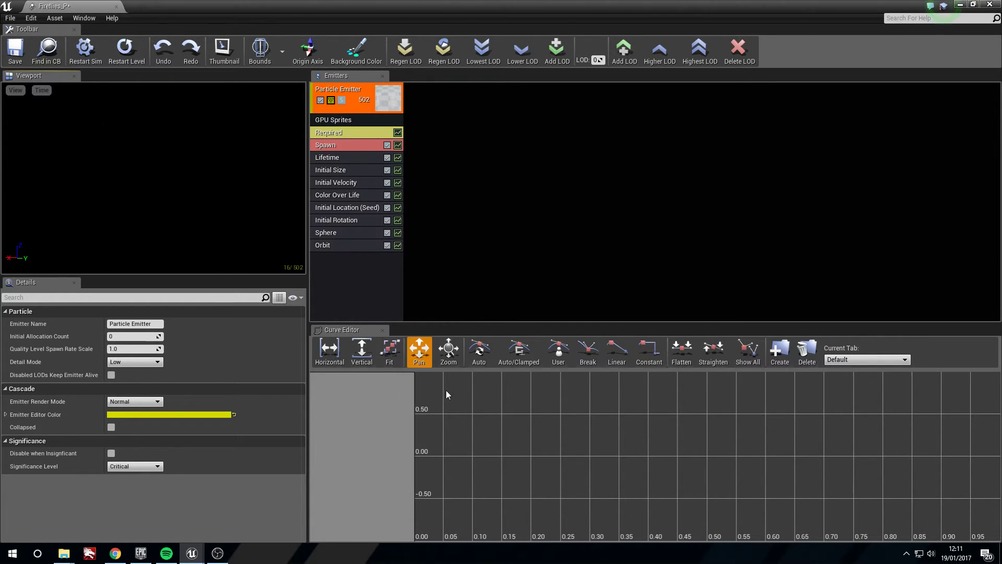
# Set the Orbit module's maximum offset amount to X 30, Y 40 and Z 25.
pyautogui.click(352, 250)
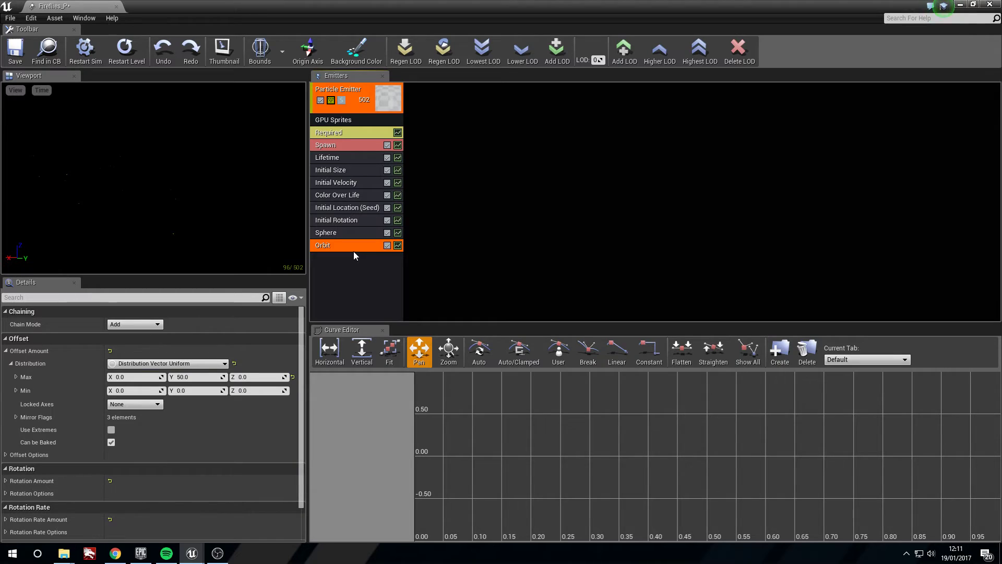
pyautogui.click(148, 376)
pyautogui.write('39')
pyautogui.press('Tab')
pyautogui.write('40')
pyautogui.press('Tab')
pyautogui.write('25')
pyautogui.press('Tab')
pyautogui.press('Tab')
pyautogui.press('Tab')
pyautogui.press('Tab')
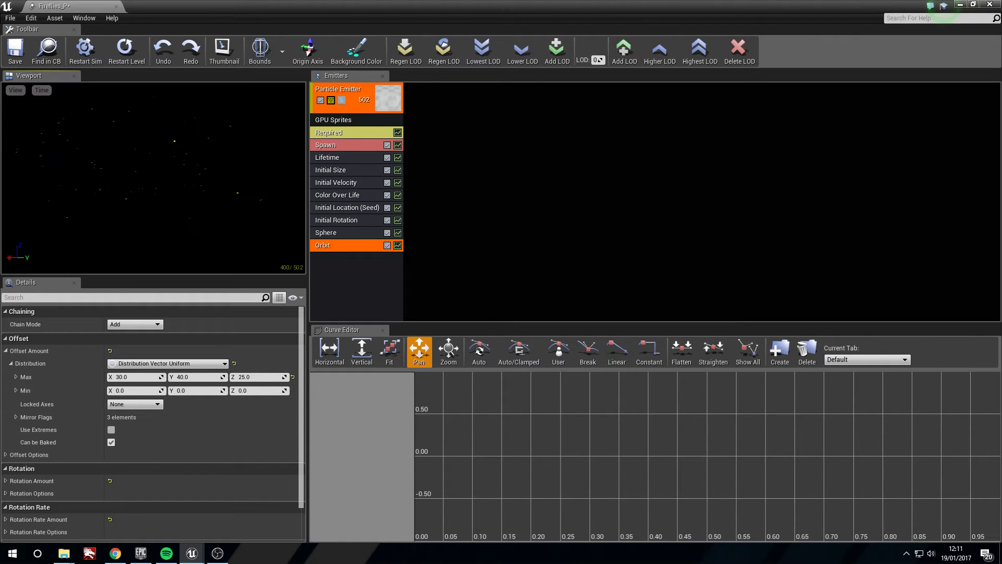
# Try a minimum Orbit offset of X 30, Y 40 and Z 25 and examine the particle preview.
pyautogui.click(135, 390)
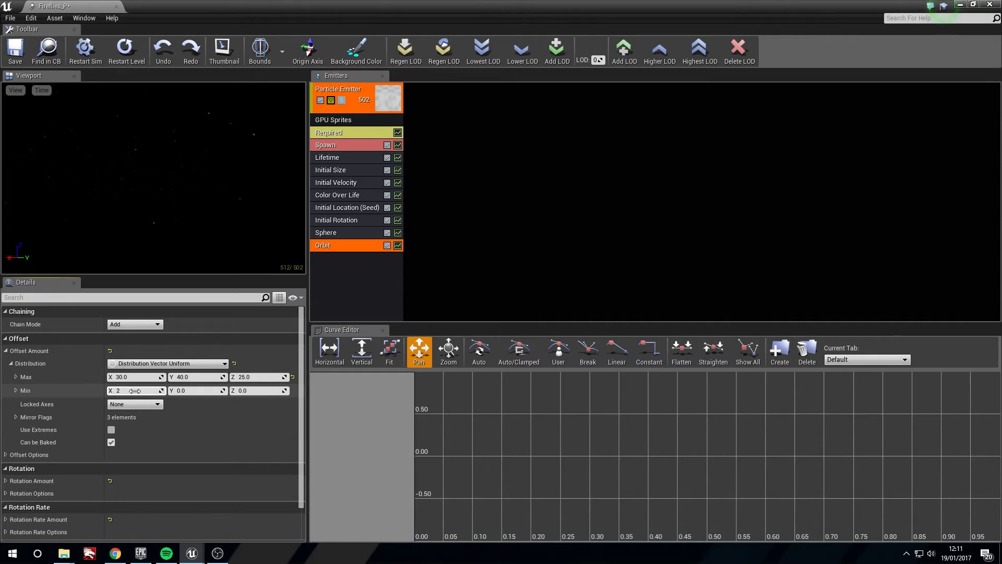
pyautogui.write('30')
pyautogui.press('Tab')
pyautogui.press('Tab')
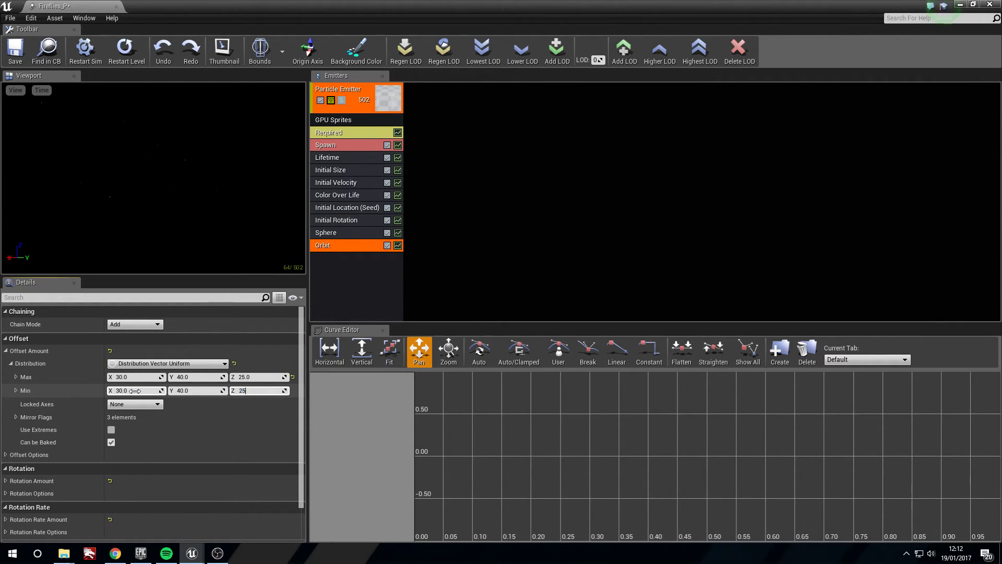
pyautogui.moveTo(164, 235); pyautogui.dragTo(130, 230)
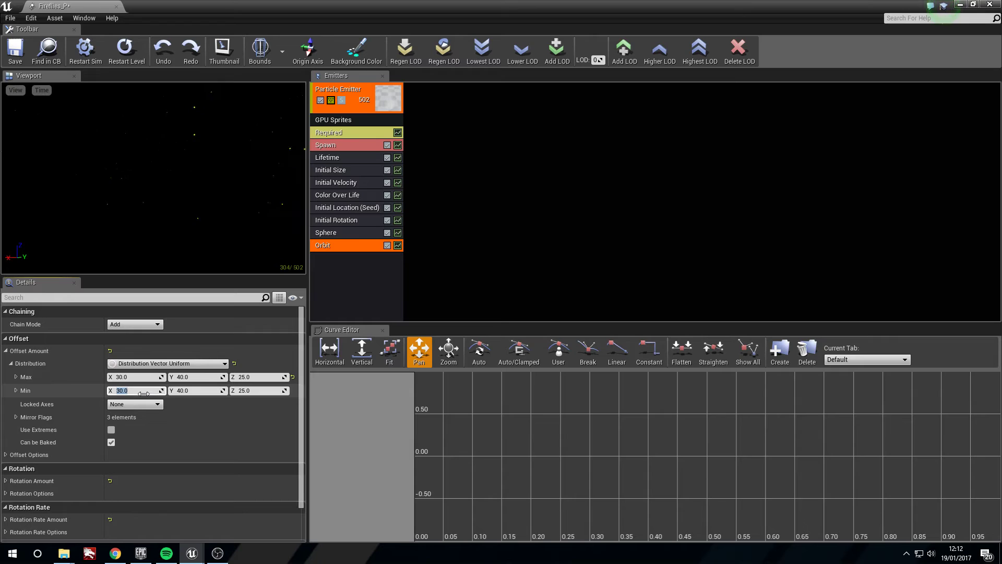
# Reset the Orbit module's minimum offset to 0 on X, Y and Z.
pyautogui.write('0')
pyautogui.press('Tab')
pyautogui.write('0')
pyautogui.press('Tab')
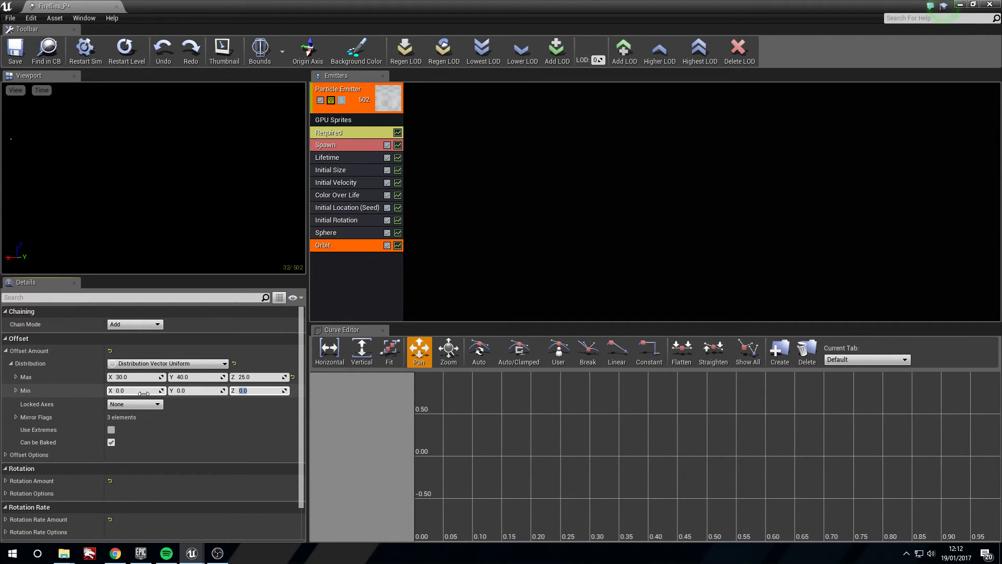
# Save Fireflies_P, restart its simulation and close the particle editor.
pyautogui.click(15, 49)
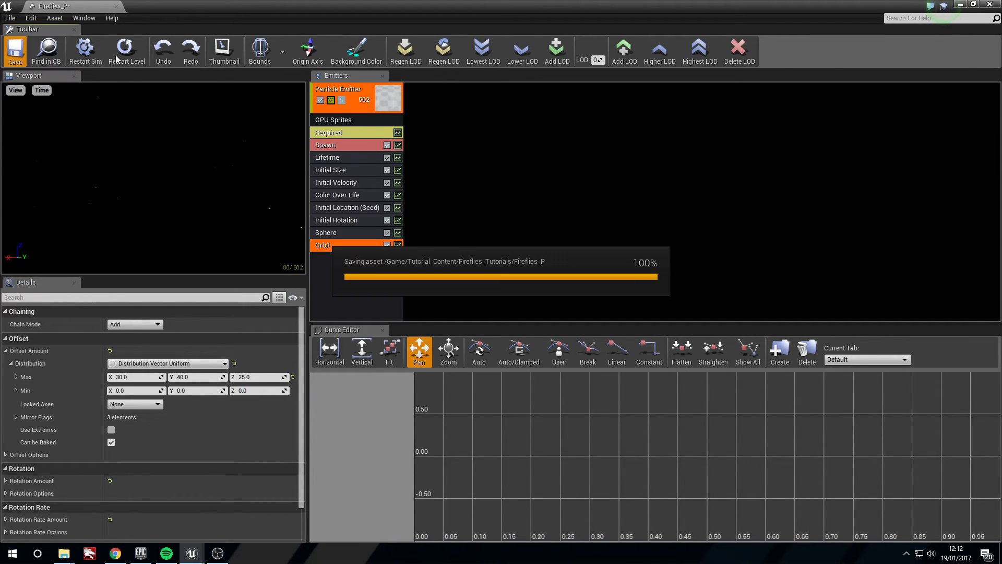
pyautogui.click(89, 55)
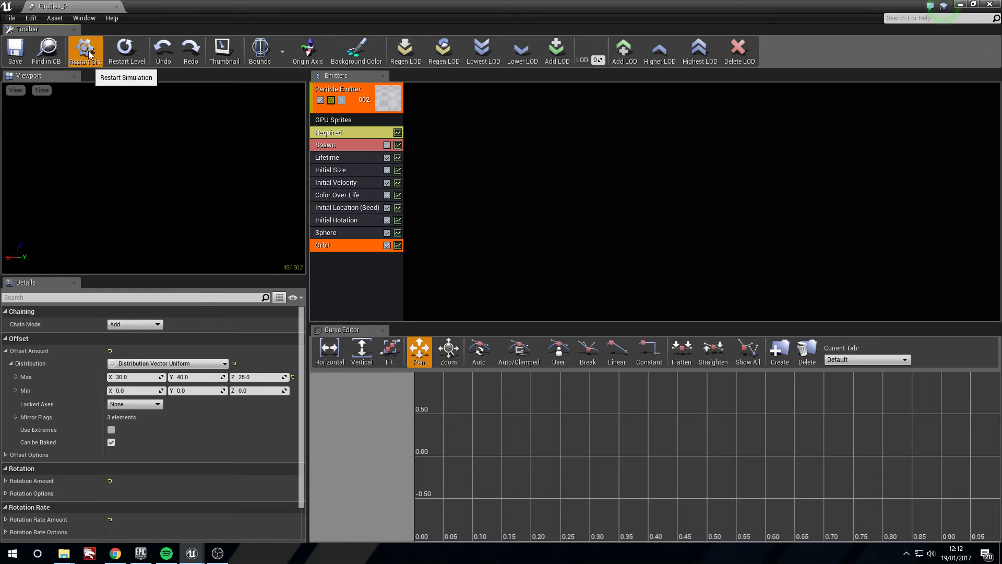
pyautogui.click(994, 4)
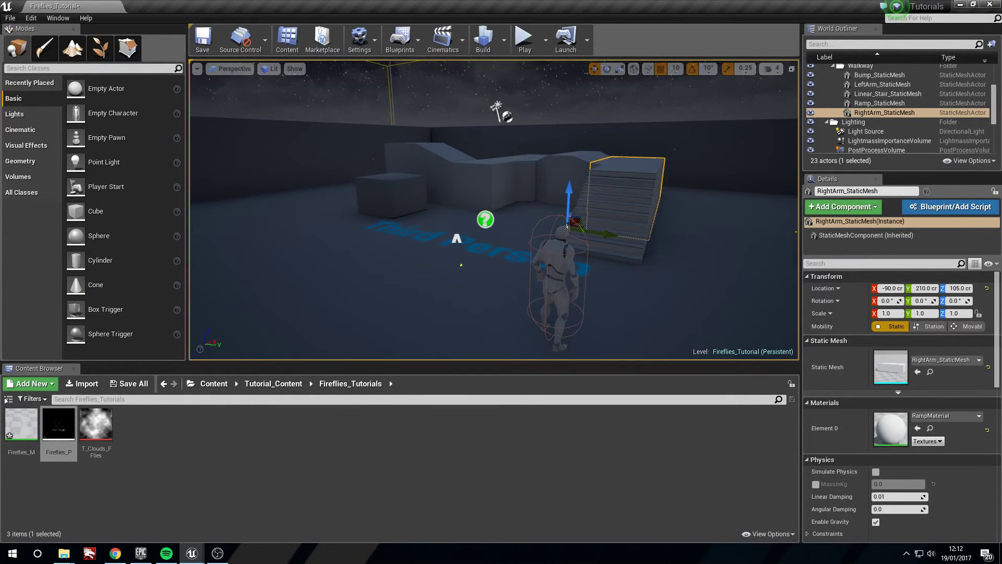
# Enlarge the level view to full screen and move around the arena to examine the orbiting fireflies.
pyautogui.moveTo(671, 190); pyautogui.dragTo(671, 157, button='right')
pyautogui.press('s')
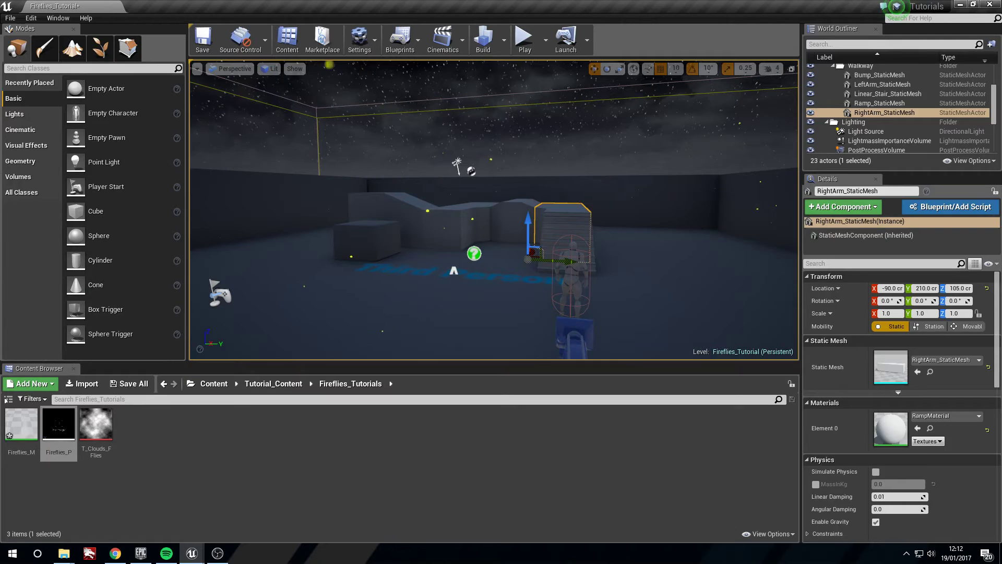
pyautogui.rightClick(684, 220)
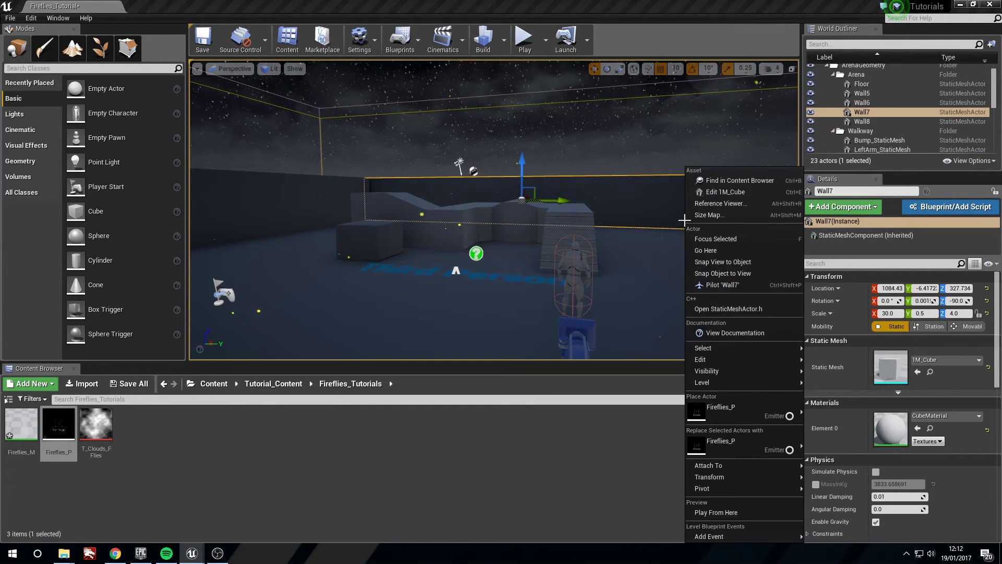
pyautogui.click(715, 239)
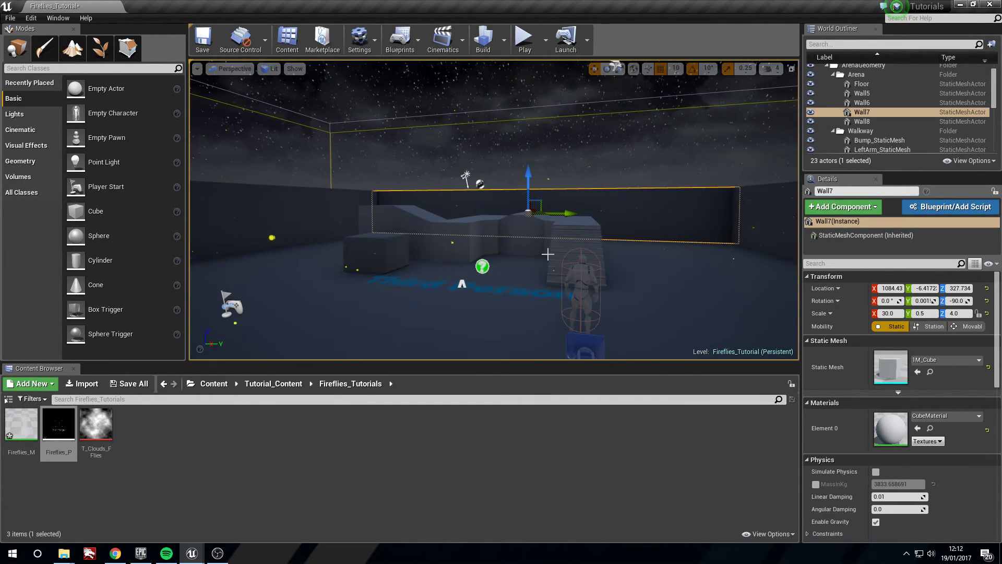
pyautogui.press('F11')
pyautogui.scroll(-3, 726, 243)
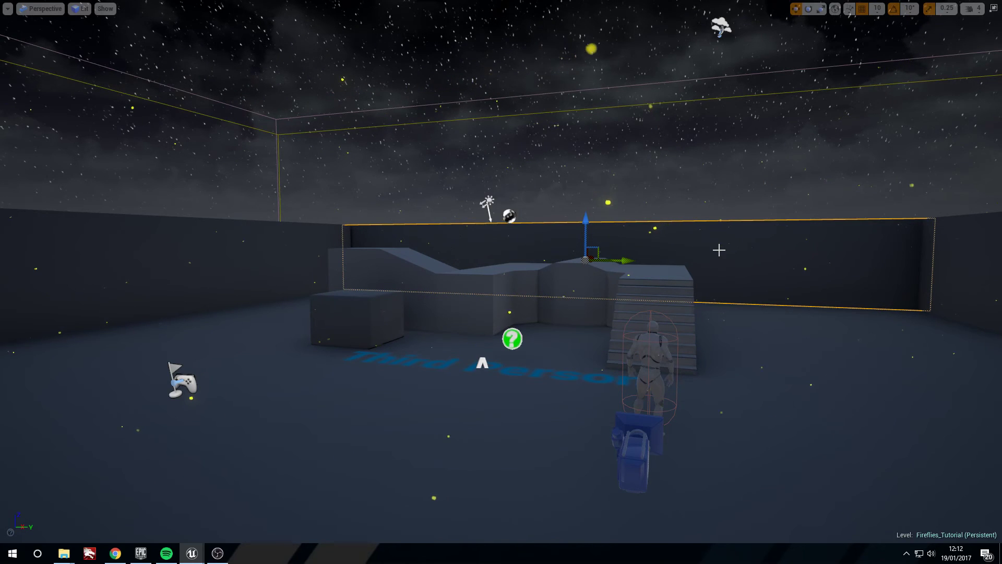
pyautogui.click(646, 182)
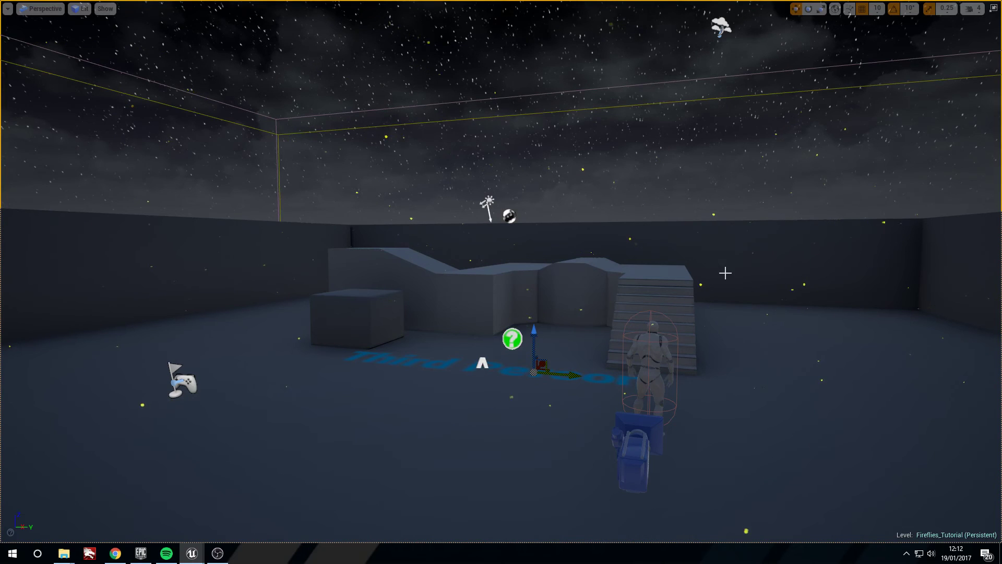
pyautogui.rightClick(564, 432)
pyautogui.moveTo(373, 385); pyautogui.dragTo(348, 373, button='right')
pyautogui.moveTo(349, 374); pyautogui.dragTo(269, 271)
pyautogui.moveTo(269, 271); pyautogui.dragTo(323, 339, button='right')
pyautogui.press('w')
pyautogui.press('d')
pyautogui.press('w')
pyautogui.press('d')
pyautogui.moveTo(438, 181); pyautogui.dragTo(424, 380, button='right')
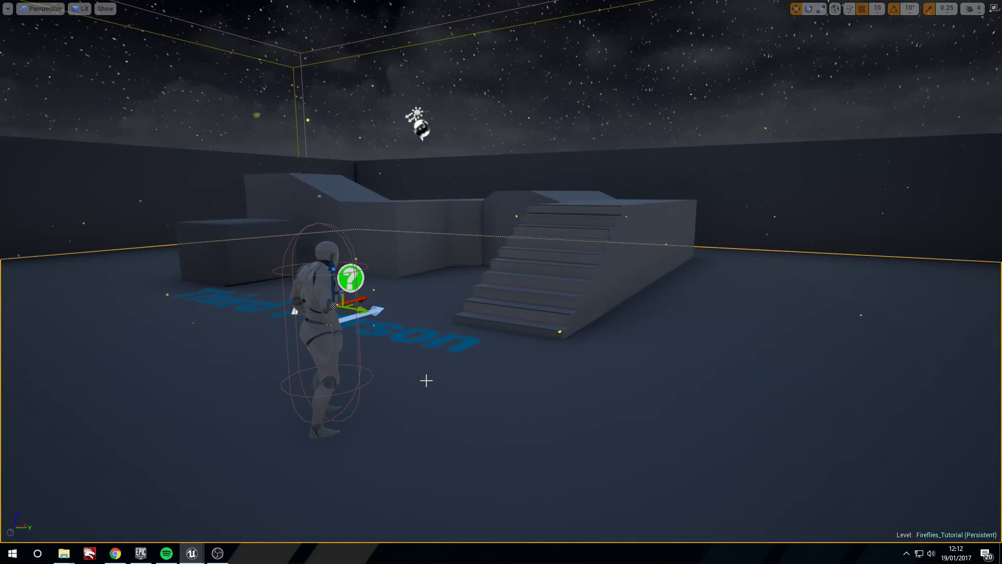
# Examine the fireflies' motion and glow from further viewpoints around the character and the stairs.
pyautogui.press('F11')
pyautogui.moveTo(521, 315); pyautogui.dragTo(514, 287, button='right')
pyautogui.press('a')
pyautogui.press('F11')
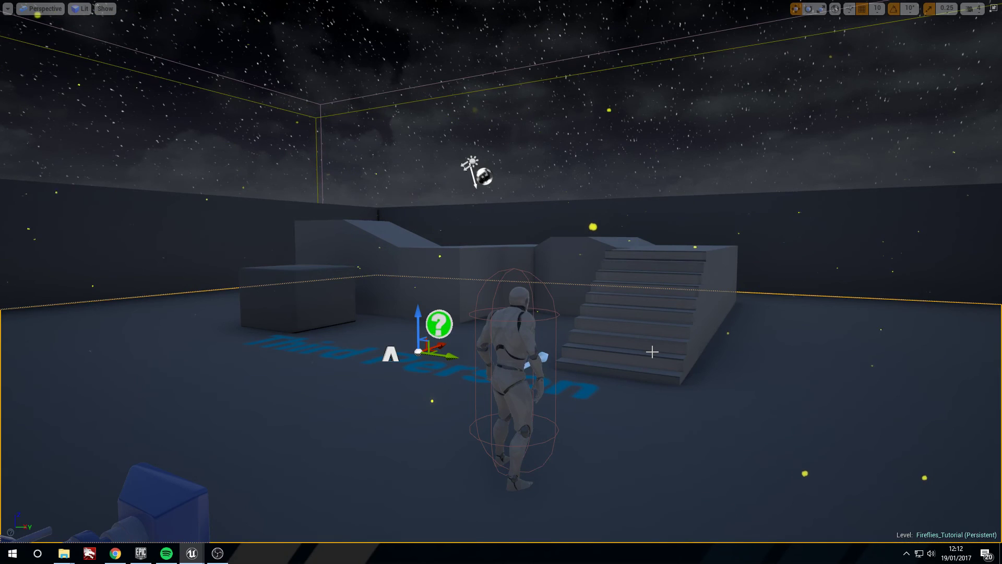
pyautogui.moveTo(653, 351); pyautogui.dragTo(657, 413, button='right')
pyautogui.moveTo(621, 360); pyautogui.dragTo(652, 351, button='right')
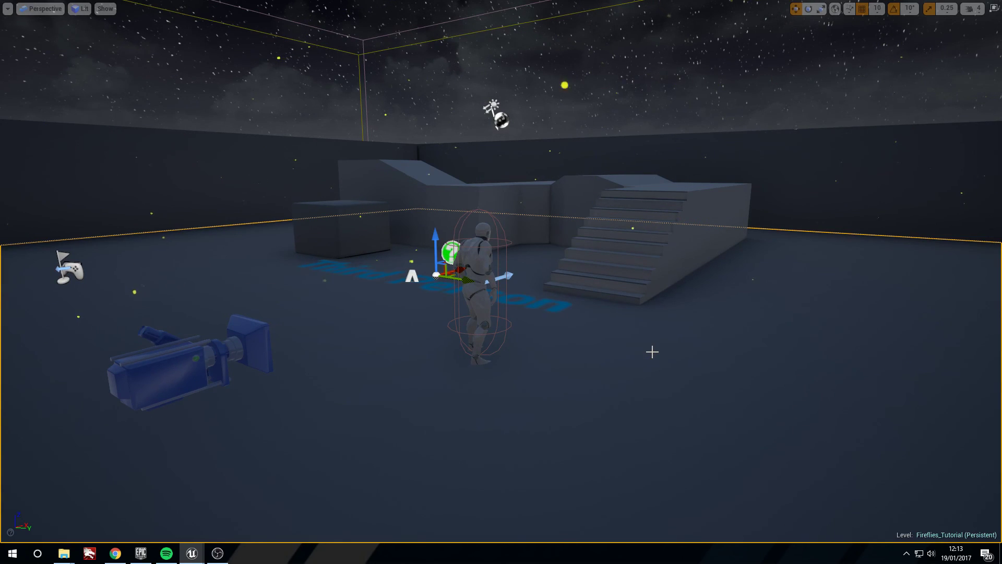
pyautogui.moveTo(718, 273); pyautogui.dragTo(768, 259, button='right')
pyautogui.press('w')
pyautogui.press('s')
pyautogui.moveTo(449, 282); pyautogui.dragTo(543, 153, button='right')
pyautogui.click(490, 199)
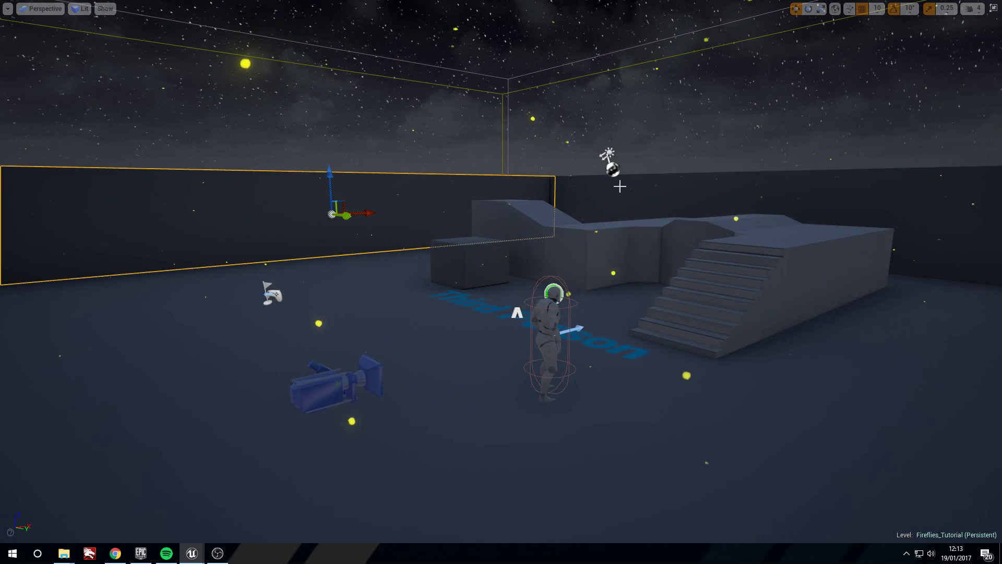
pyautogui.click(621, 187)
pyautogui.moveTo(620, 187); pyautogui.dragTo(631, 169, button='right')
pyautogui.press('a')
pyautogui.moveTo(633, 205); pyautogui.dragTo(720, 232, button='right')
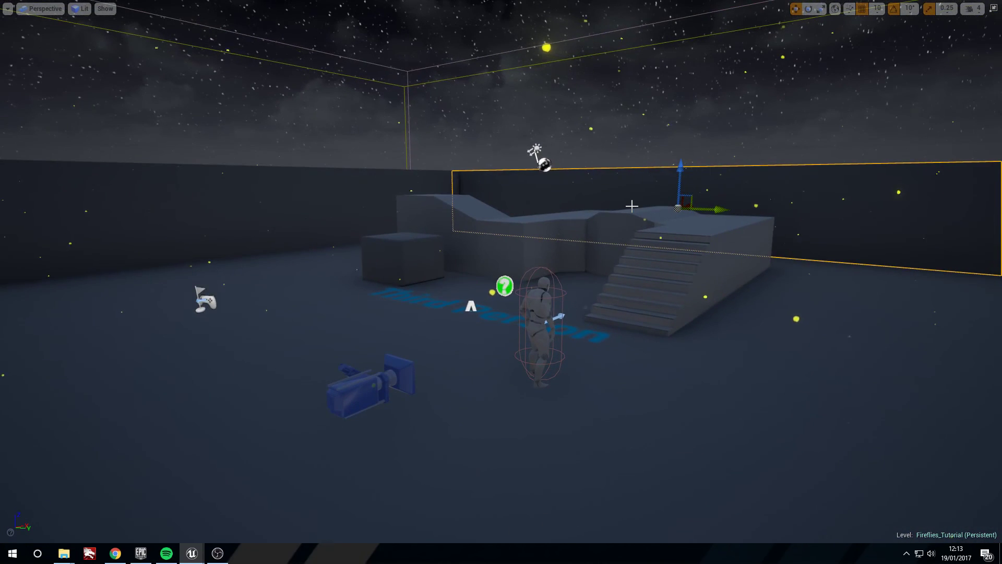